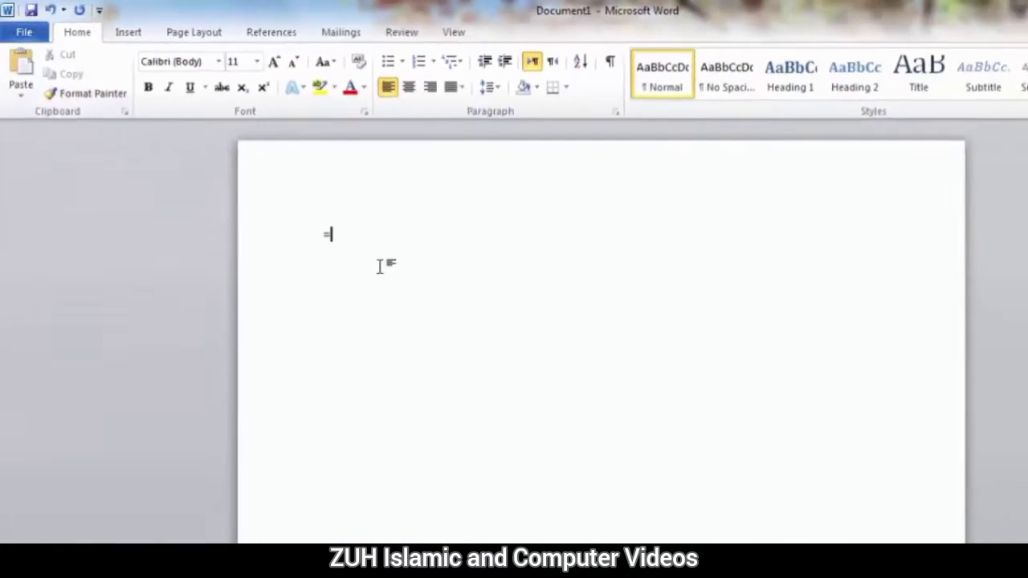
Generate three paragraphs of sample text with the formula =rand.old().
text(rand())
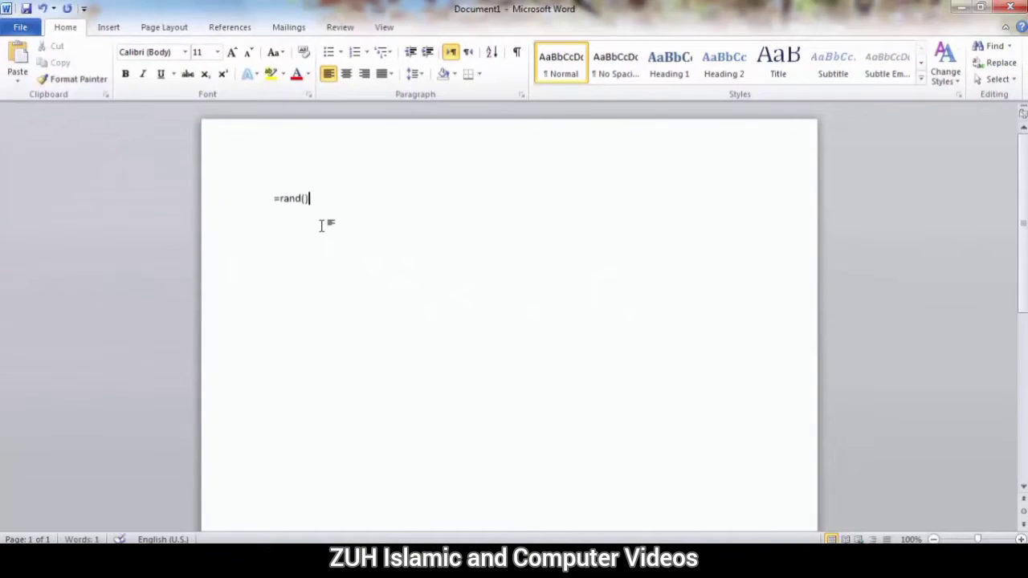
key(BackSpace)
key(BackSpace)
text(.old())
key(Return)
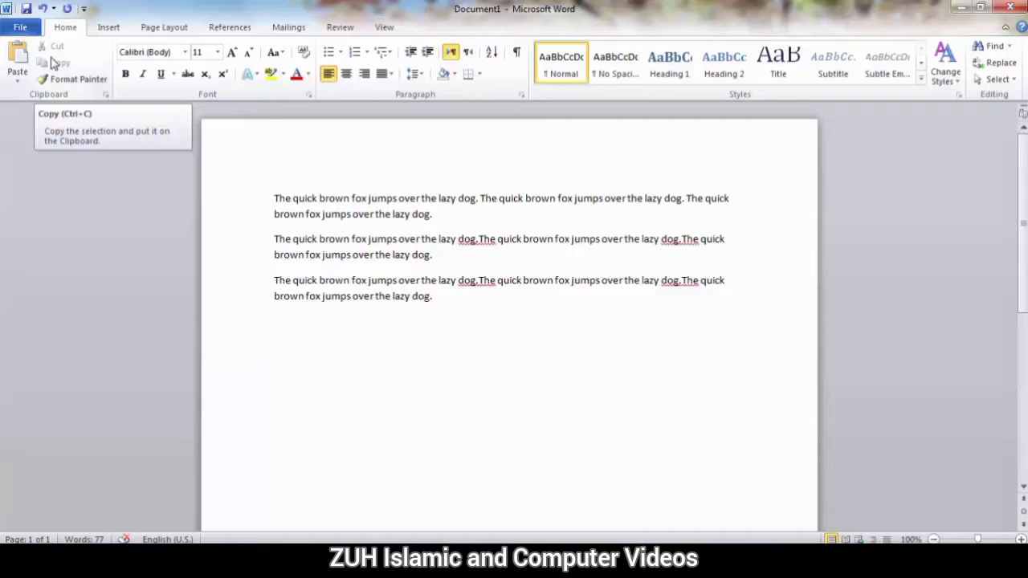
Cut the first paragraph and paste it at the end of the document, below a horizontal line created from three hyphens.
drag(442, 216, 289, 203)
key(ctrl+c)
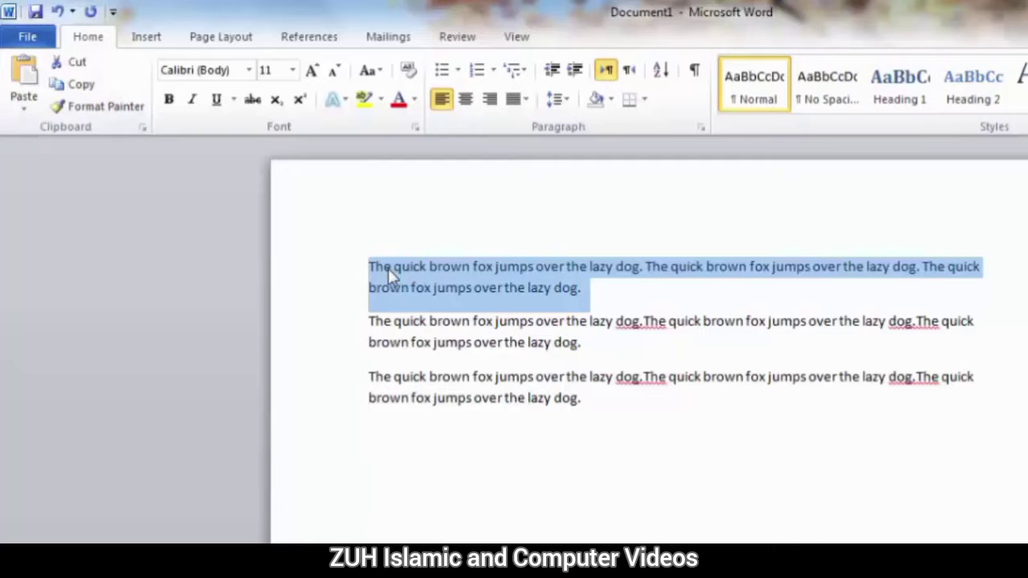
click(73, 64)
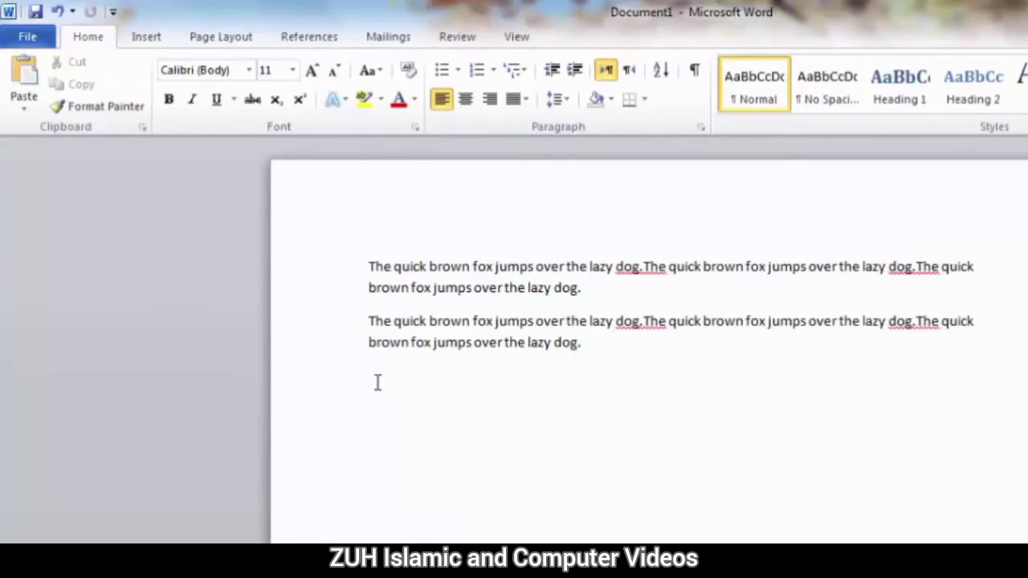
click(383, 407)
text(---)
key(Return)
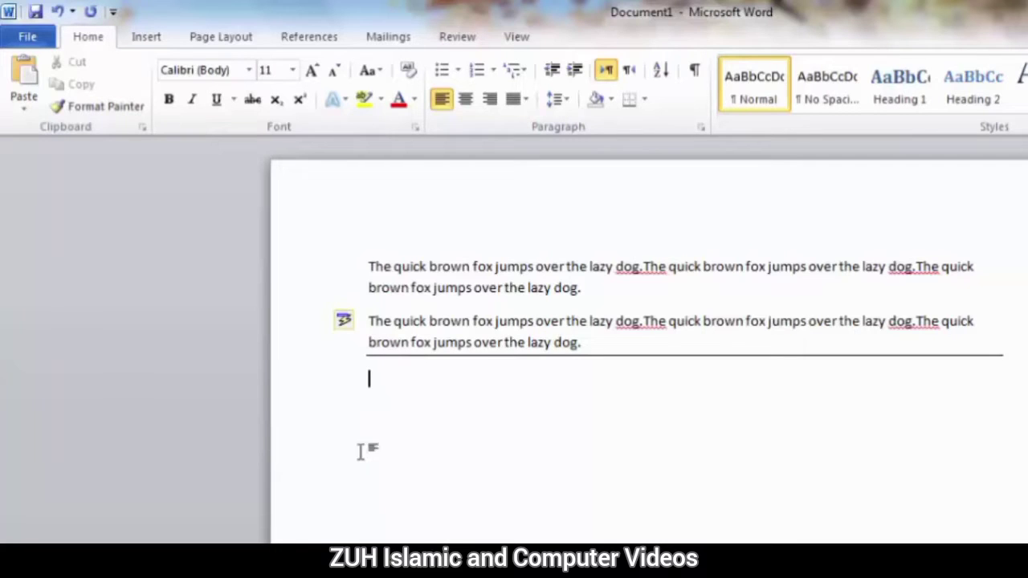
click(24, 70)
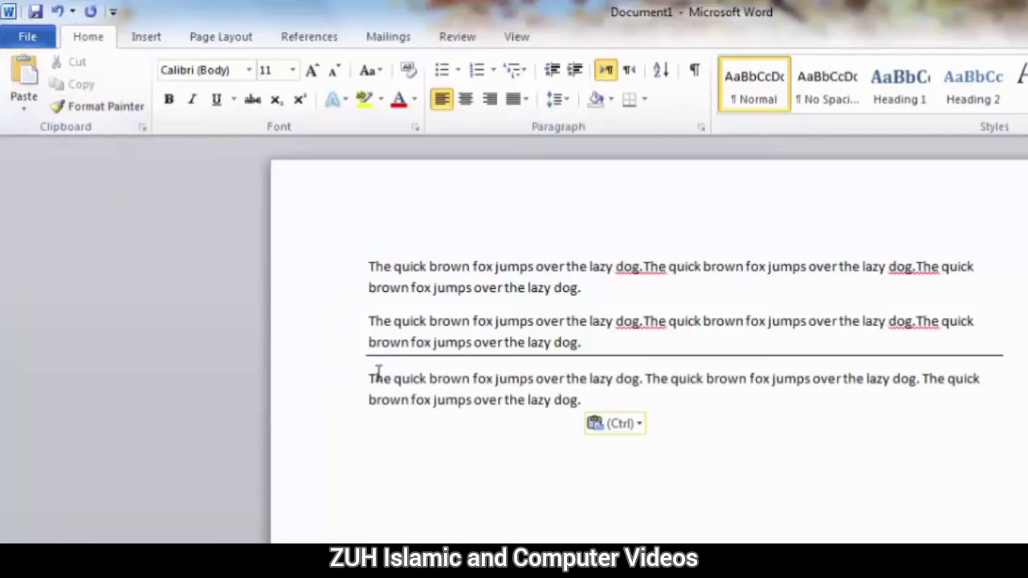
Undo the paste, the horizontal line and the cut of the first paragraph.
drag(369, 378, 432, 411)
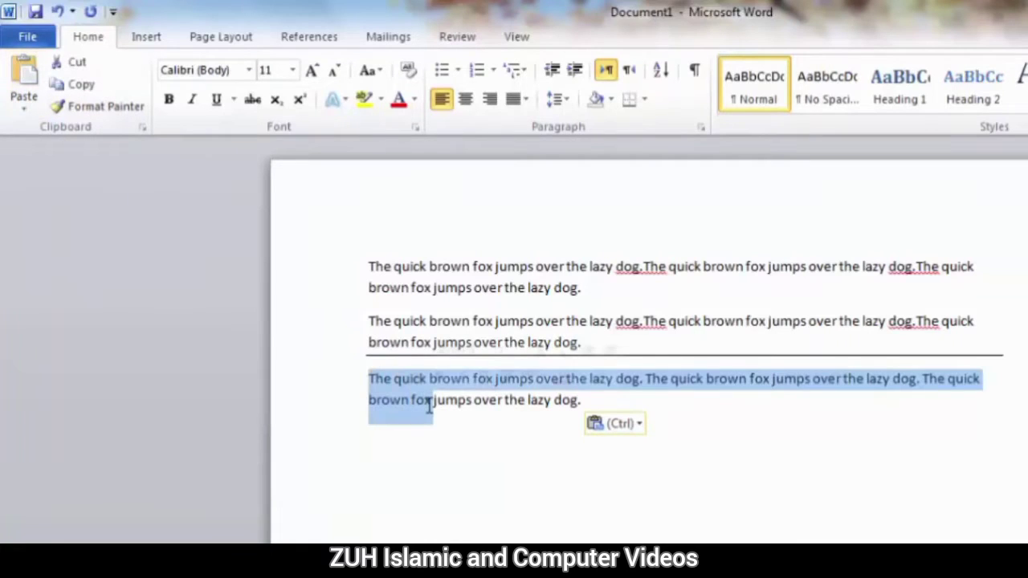
key(ctrl+z)
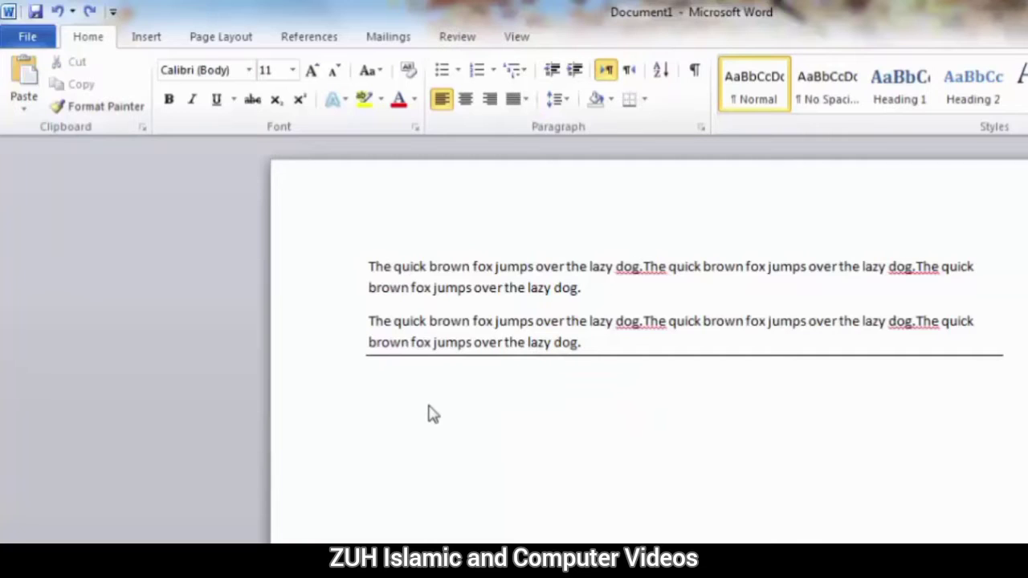
key(ctrl+z)
key(ctrl+z)
key(ctrl+z)
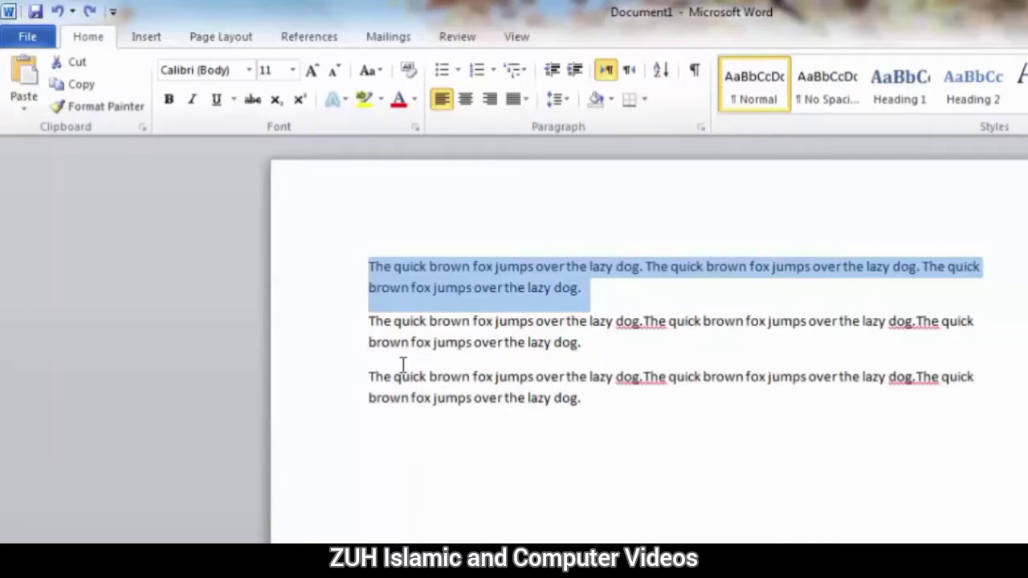
Copy the first paragraph and paste the copy a few lines below the last paragraph.
click(77, 86)
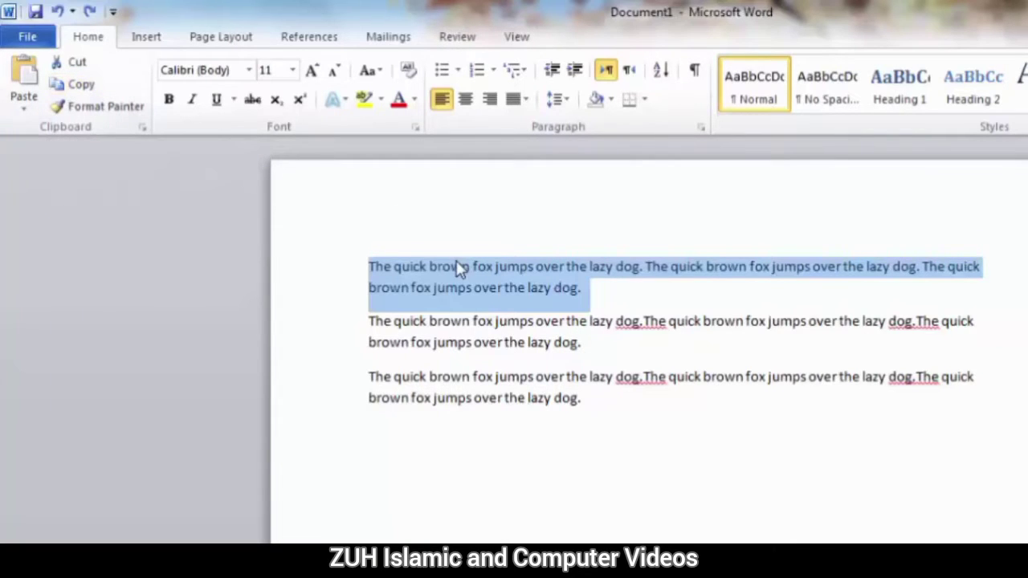
click(393, 453)
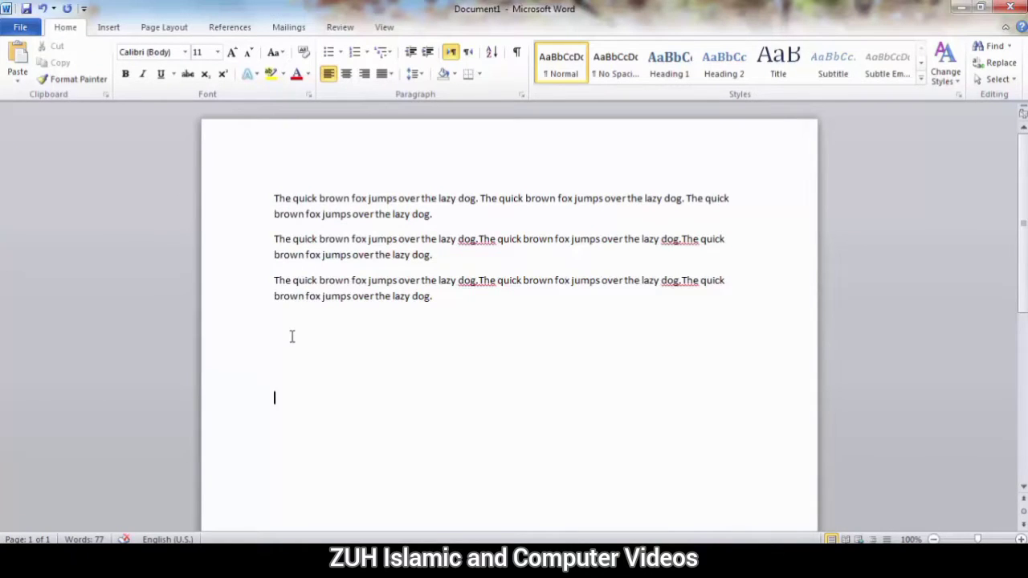
click(32, 69)
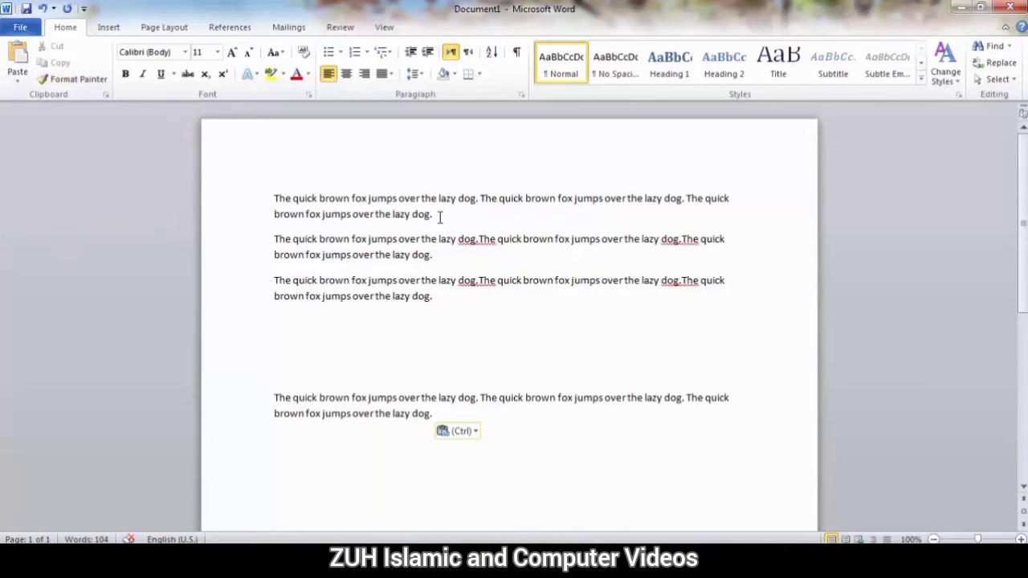
Set the font of the first paragraph to Castellar.
drag(454, 228, 286, 197)
click(185, 51)
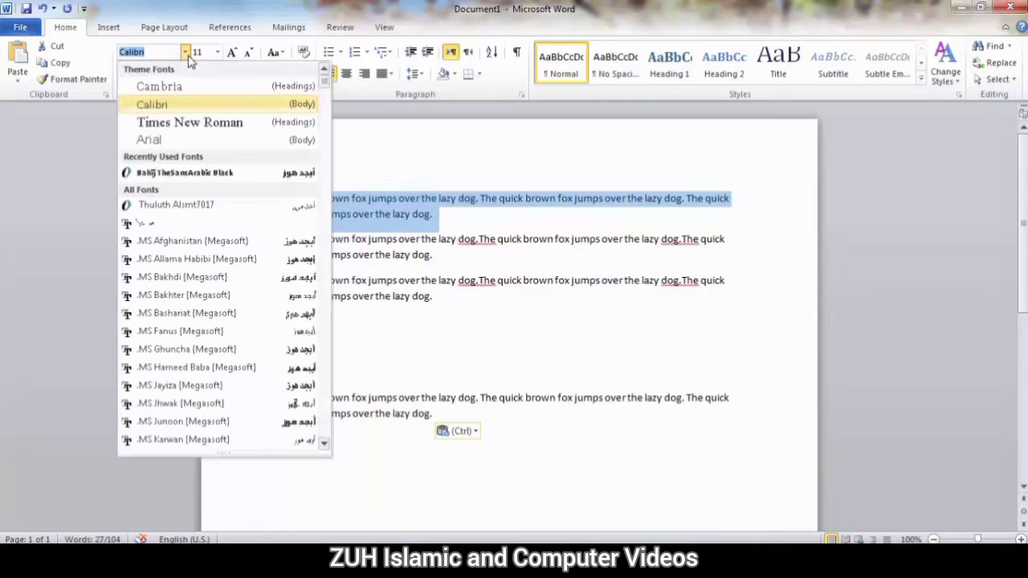
scroll(205, 286, down, 20)
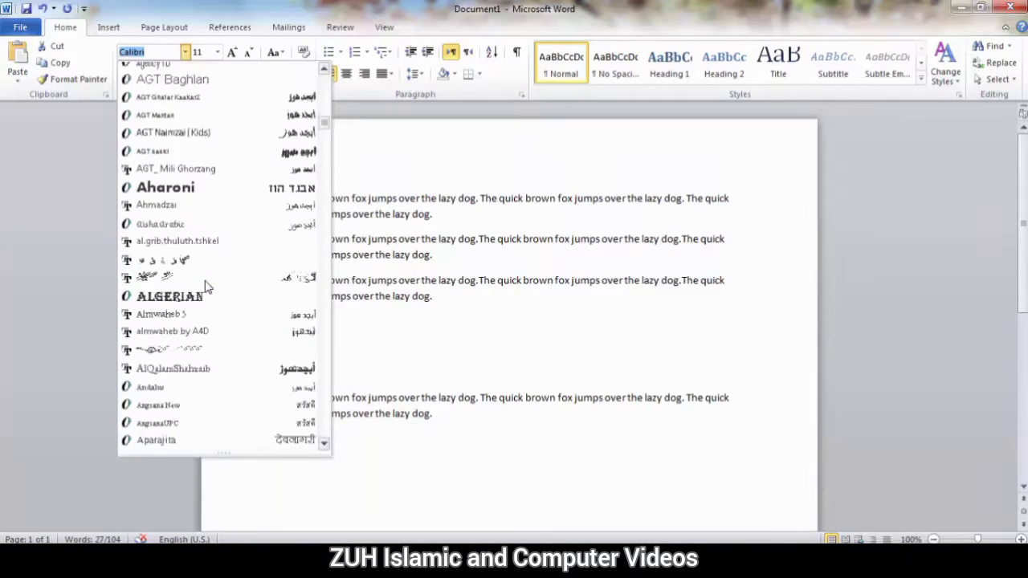
scroll(201, 273, down, 7)
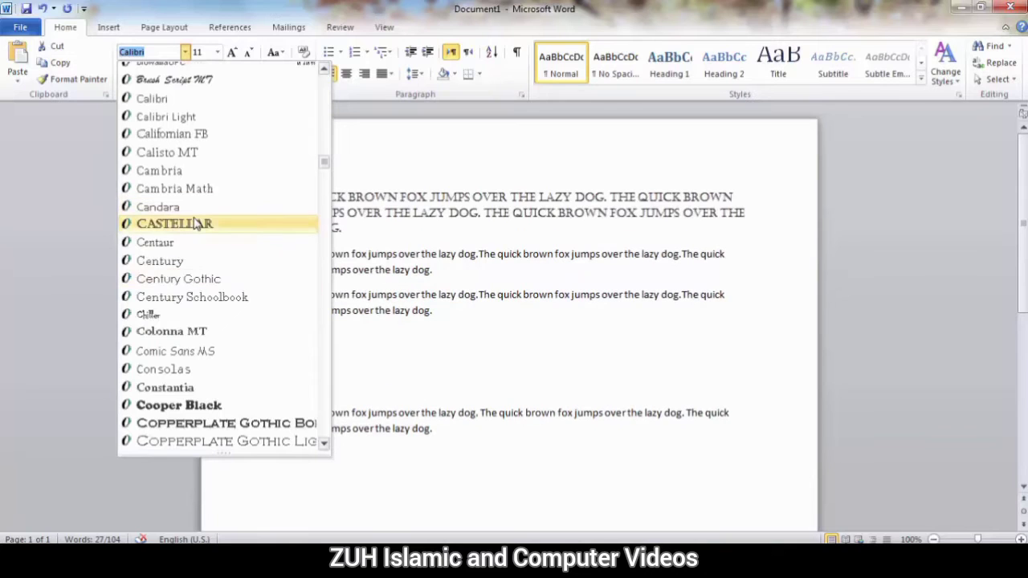
click(195, 223)
Color the first paragraph's text with an olive green theme color and underline it.
click(309, 74)
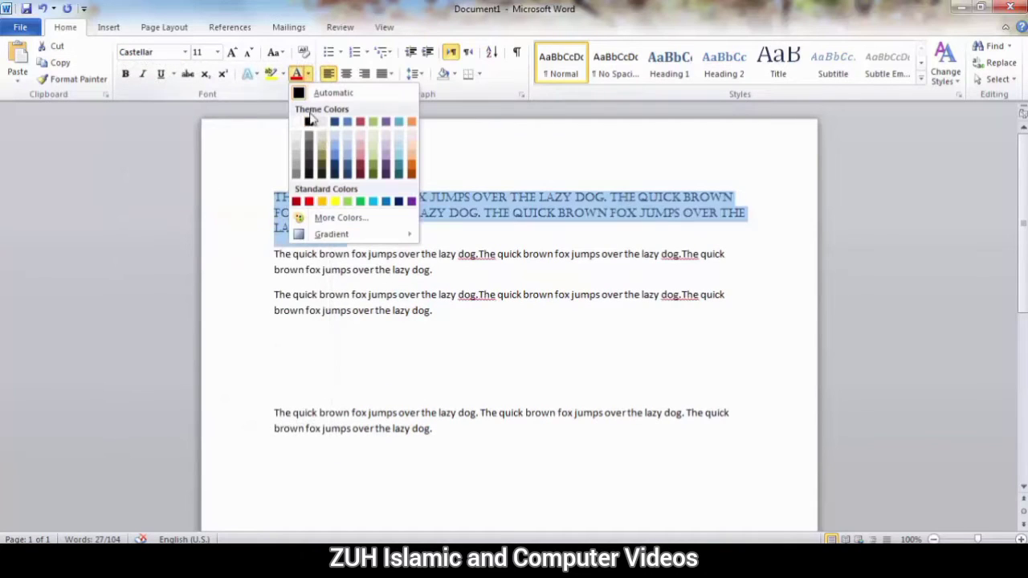
click(374, 167)
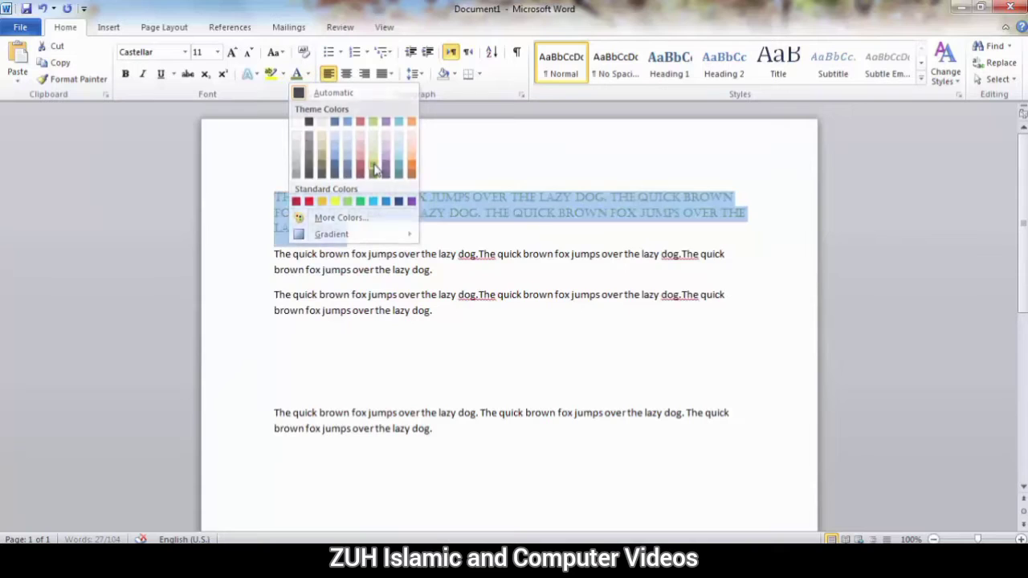
click(161, 74)
click(341, 273)
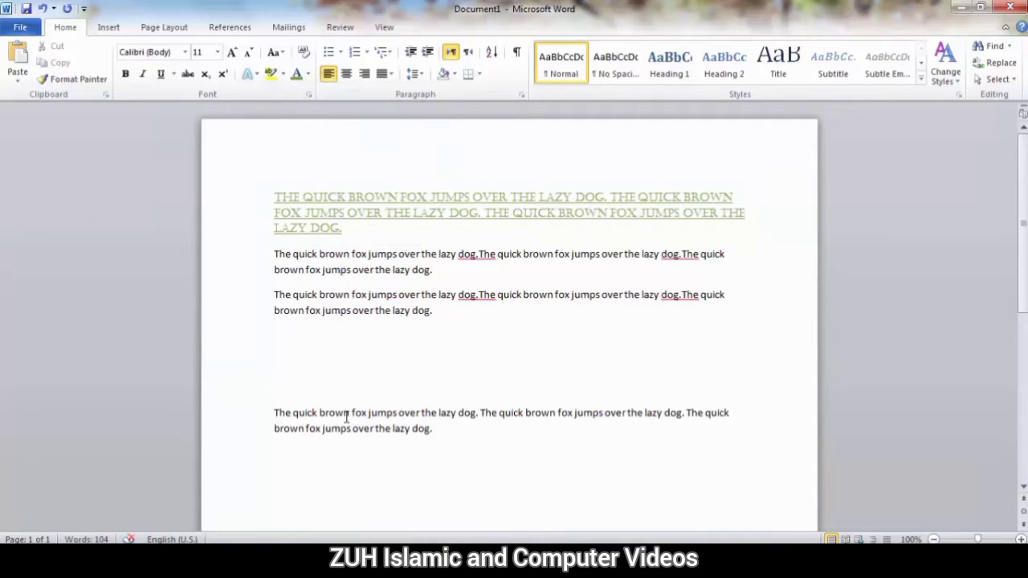
Copy the first paragraph's text formatting with Format Painter onto the second "quick" in the third paragraph.
drag(357, 198, 399, 197)
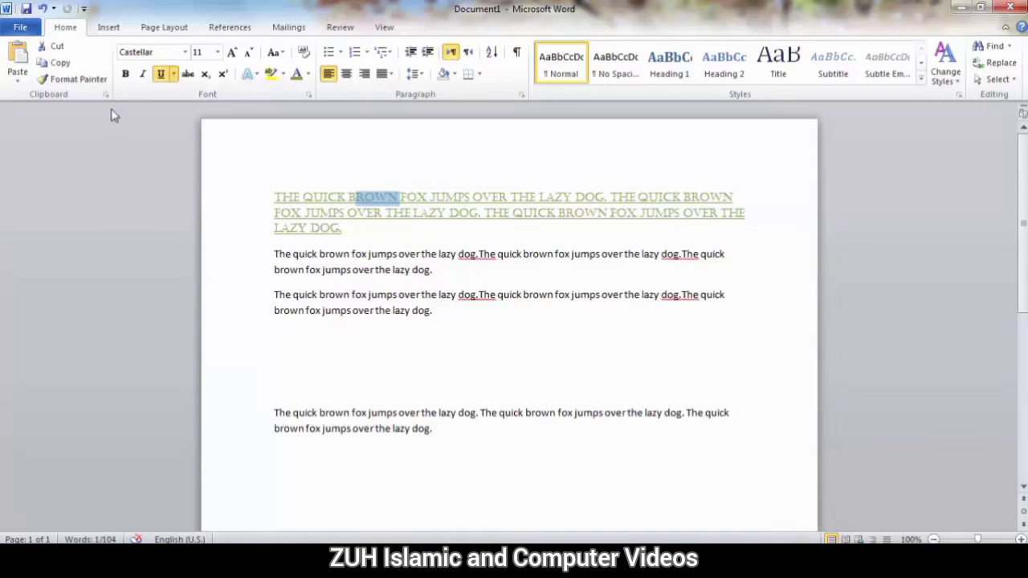
click(78, 79)
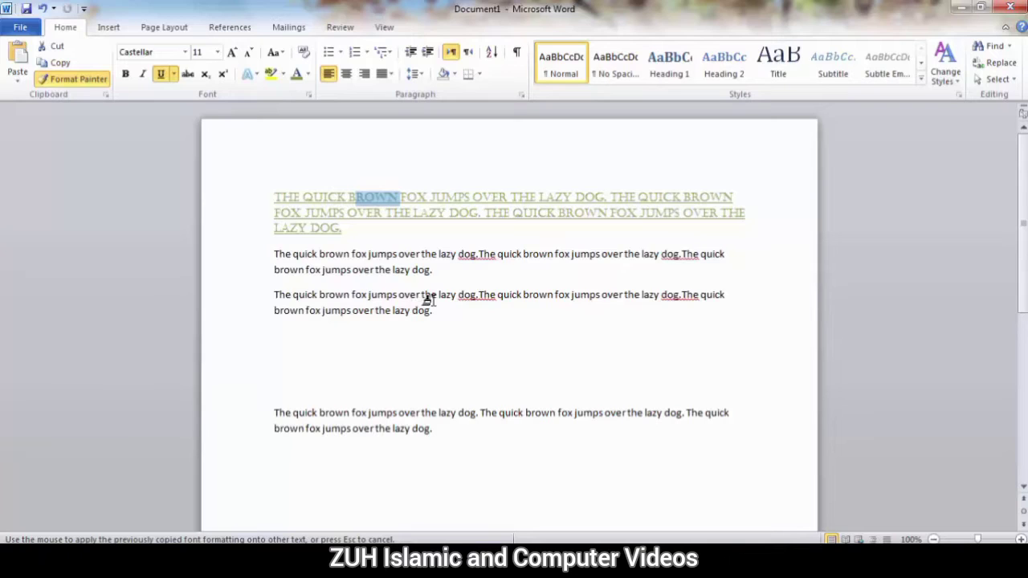
drag(495, 296, 518, 296)
click(517, 297)
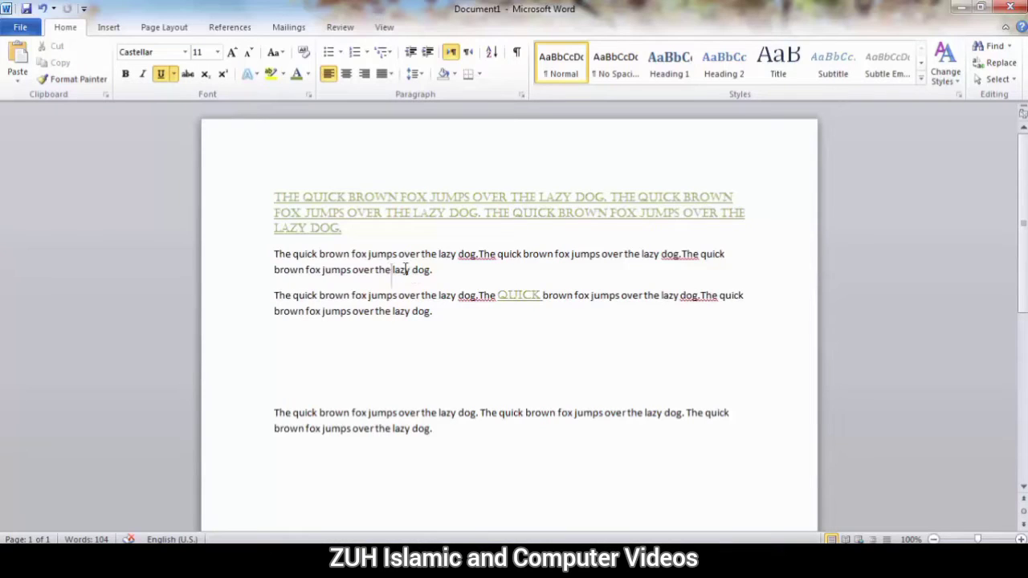
Lock Format Painter on the first paragraph's formatting and apply it to "umps", "rown" and "over the" in the second paragraph.
drag(406, 269, 315, 295)
drag(366, 196, 397, 195)
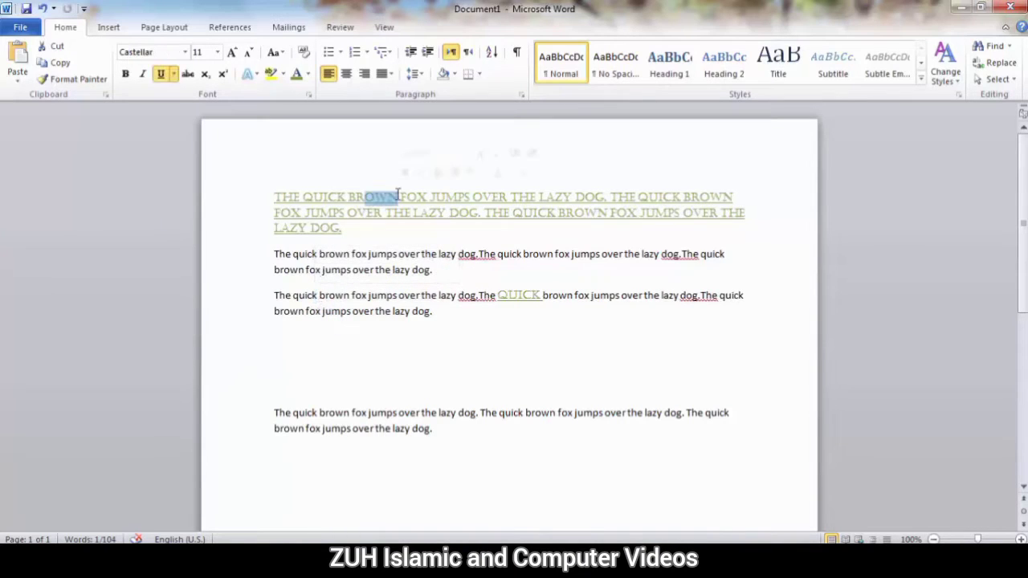
click(386, 201)
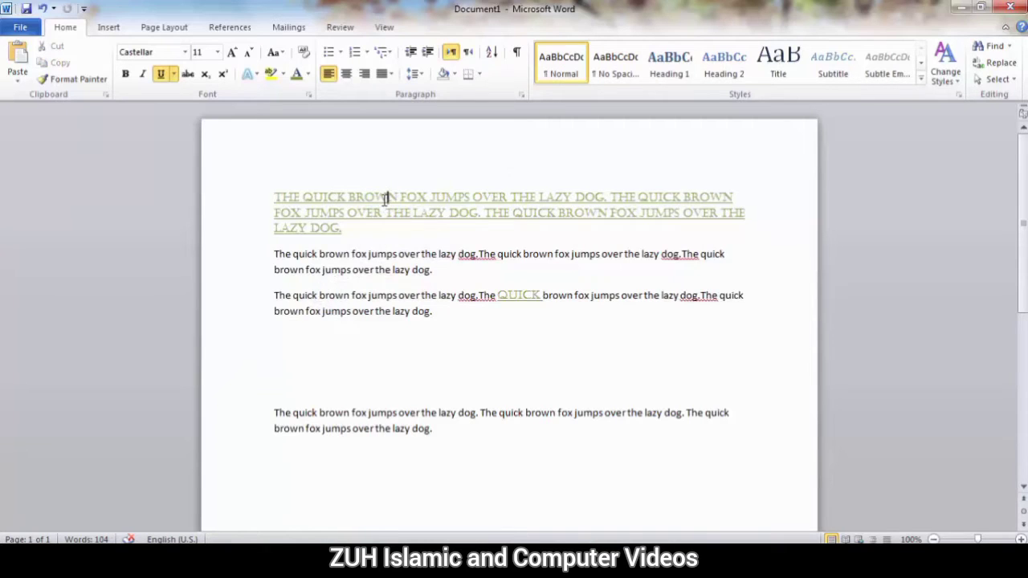
click(82, 85)
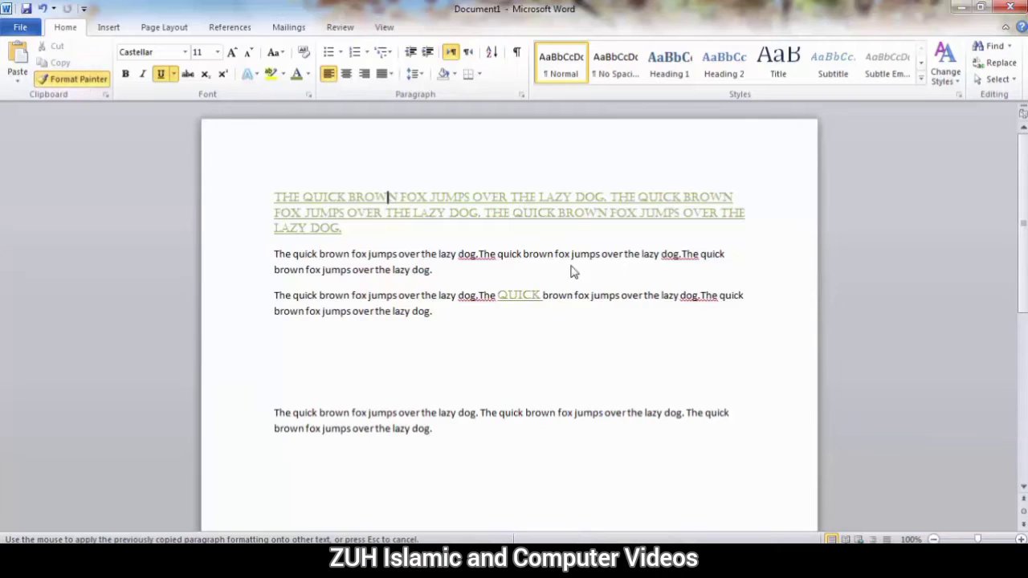
drag(573, 255, 611, 255)
drag(528, 255, 554, 255)
drag(400, 255, 459, 255)
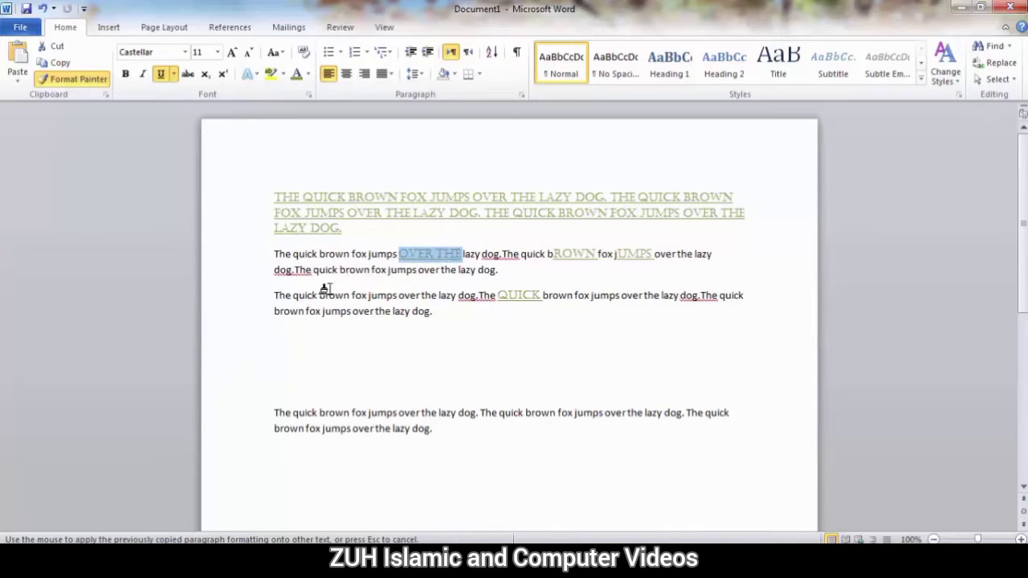
Paint the same formatting onto more words in the second and third paragraphs, including "brown fox" and "quick brown", and turn Format Painter off.
mouse_move(318, 295)
mouse_down()
mouse_move(369, 296)
mouse_move(314, 310)
mouse_move(356, 311)
mouse_up()
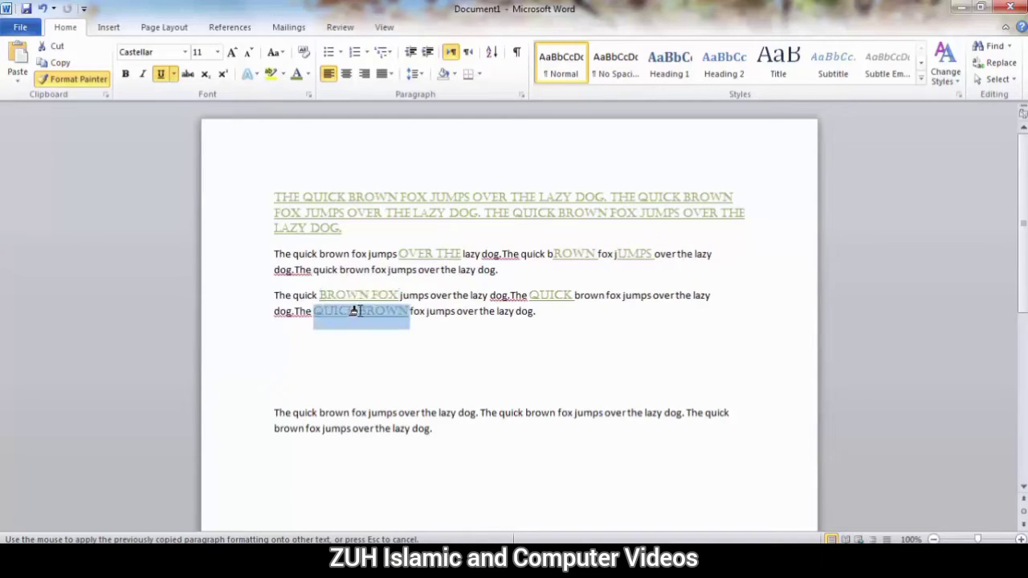
drag(423, 313, 479, 312)
drag(339, 270, 388, 270)
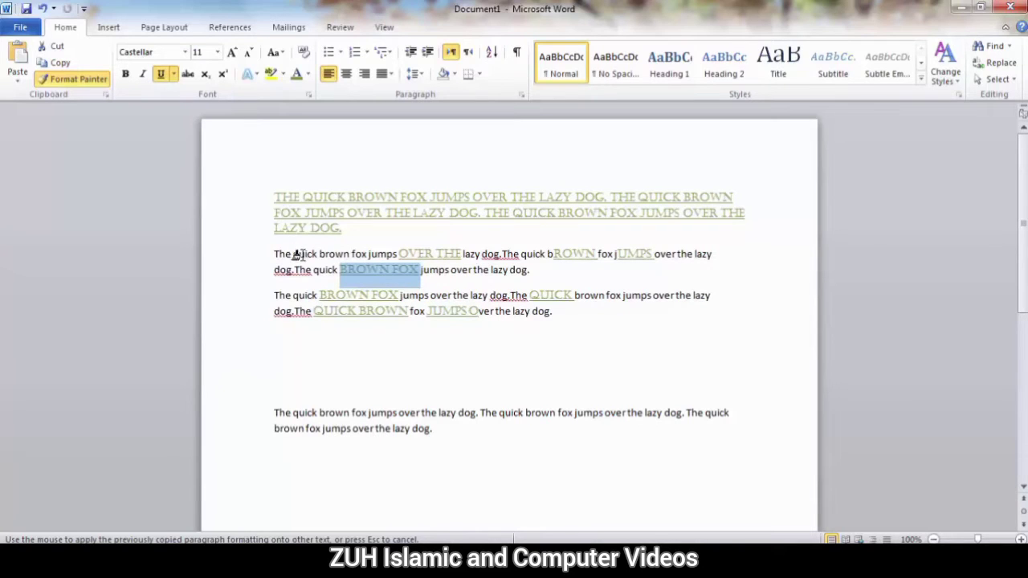
drag(301, 253, 318, 255)
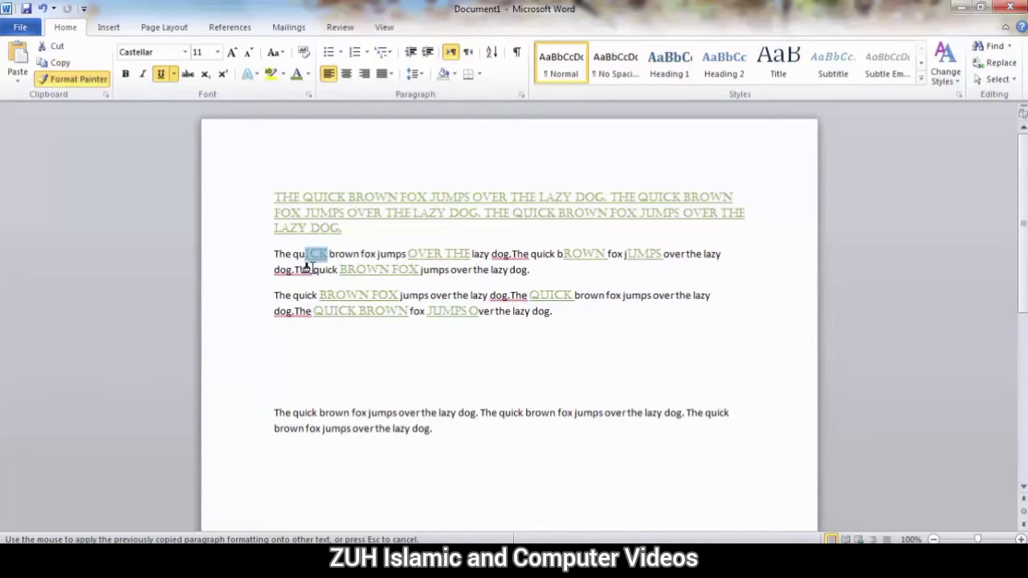
key(Escape)
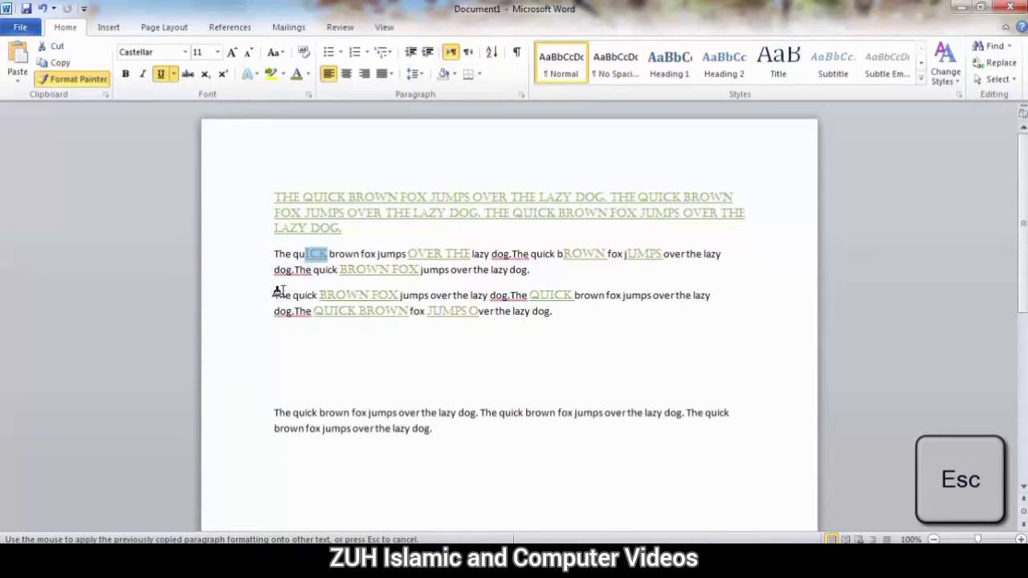
click(85, 87)
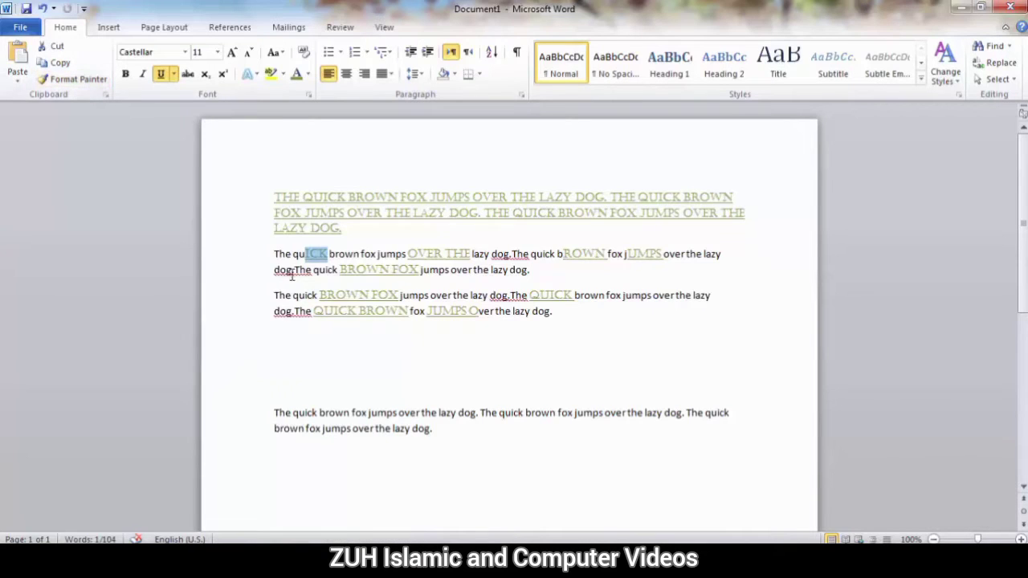
Look at the available paste options and close them without pasting.
drag(293, 277, 358, 277)
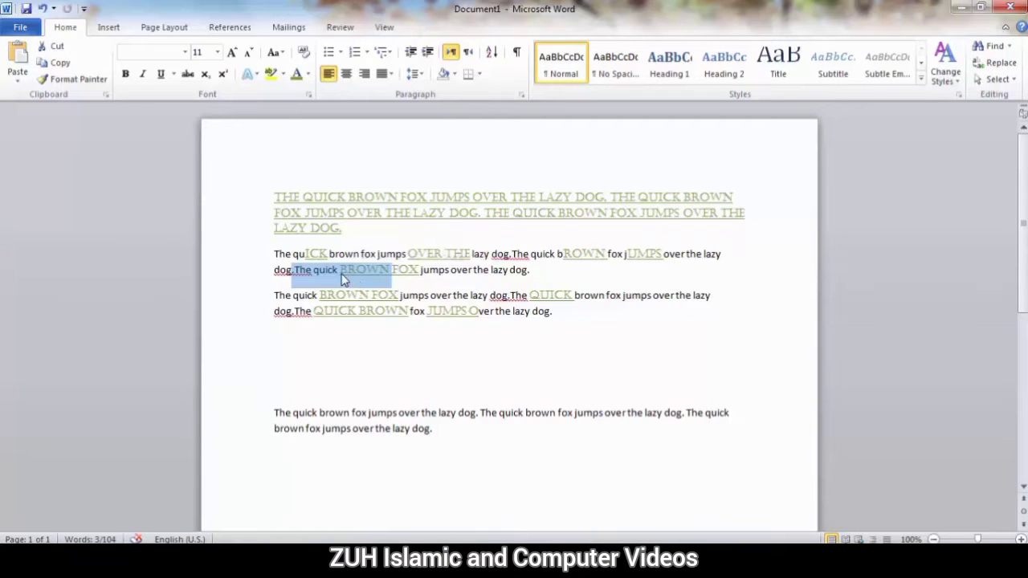
click(319, 253)
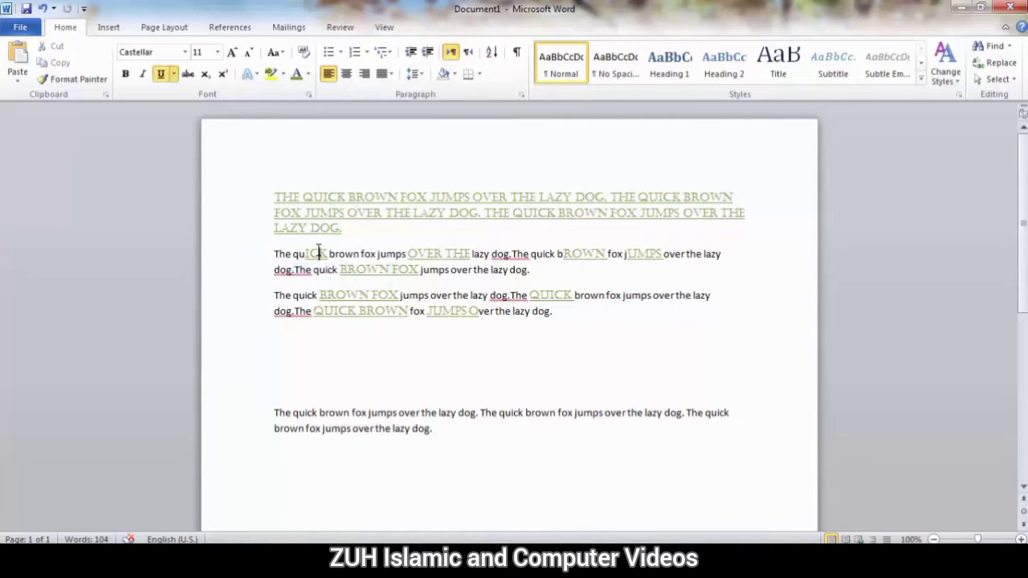
click(17, 80)
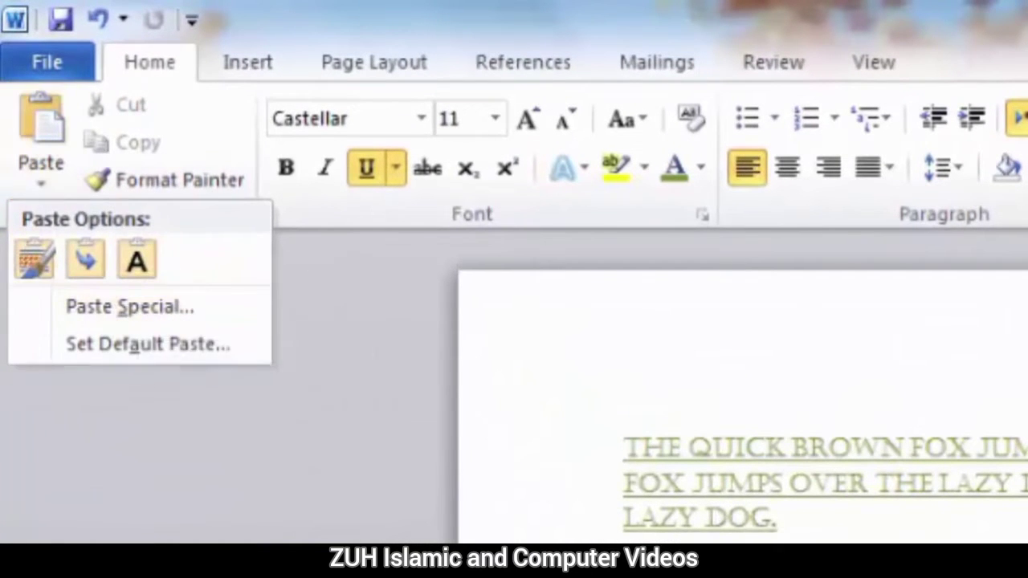
click(776, 500)
Make the whole first paragraph bold and italic.
drag(791, 523, 629, 455)
click(285, 167)
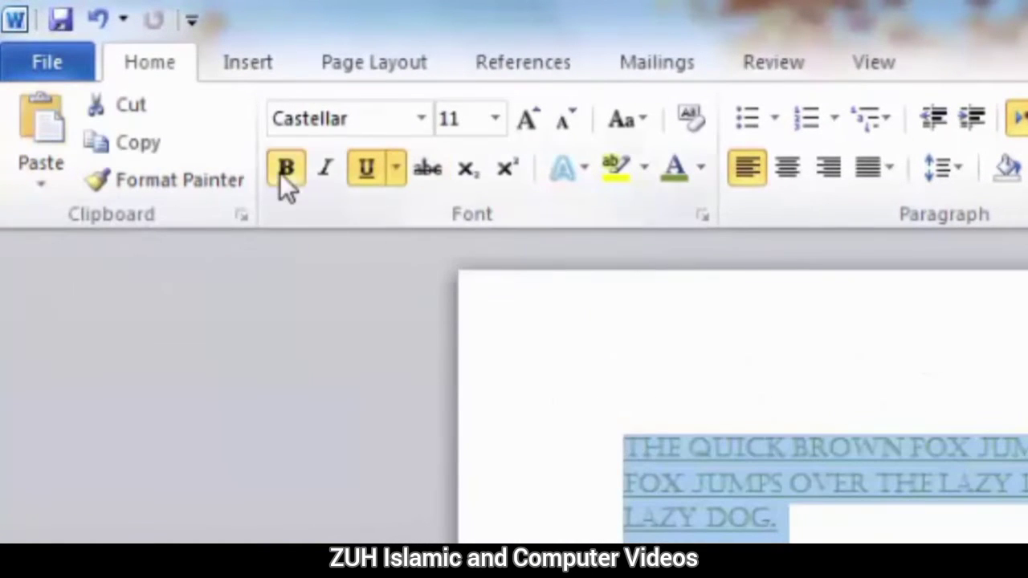
click(325, 168)
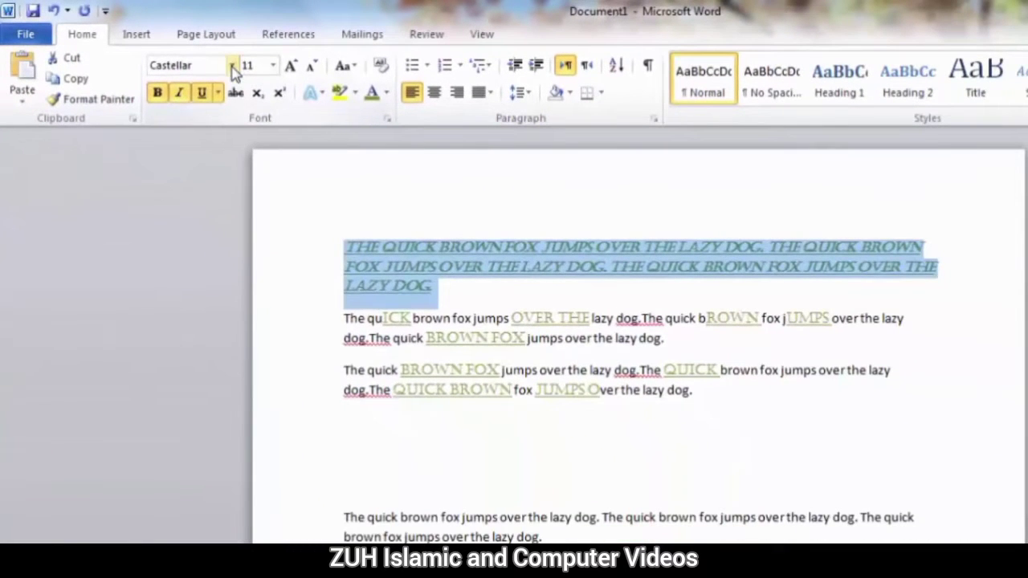
Copy the formatted first paragraph and paste it as text only below the last paragraph.
click(232, 66)
click(232, 66)
click(73, 78)
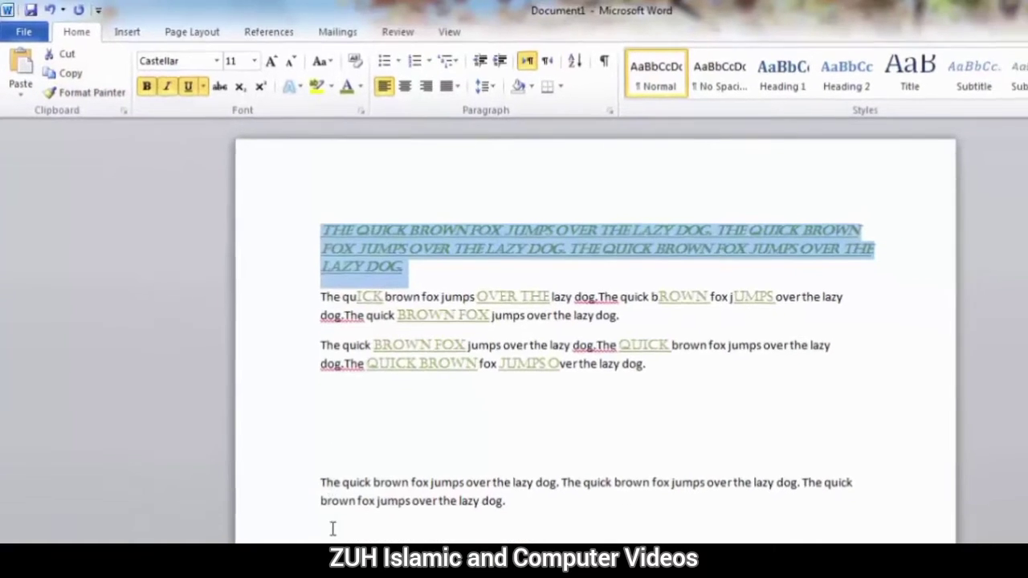
click(332, 528)
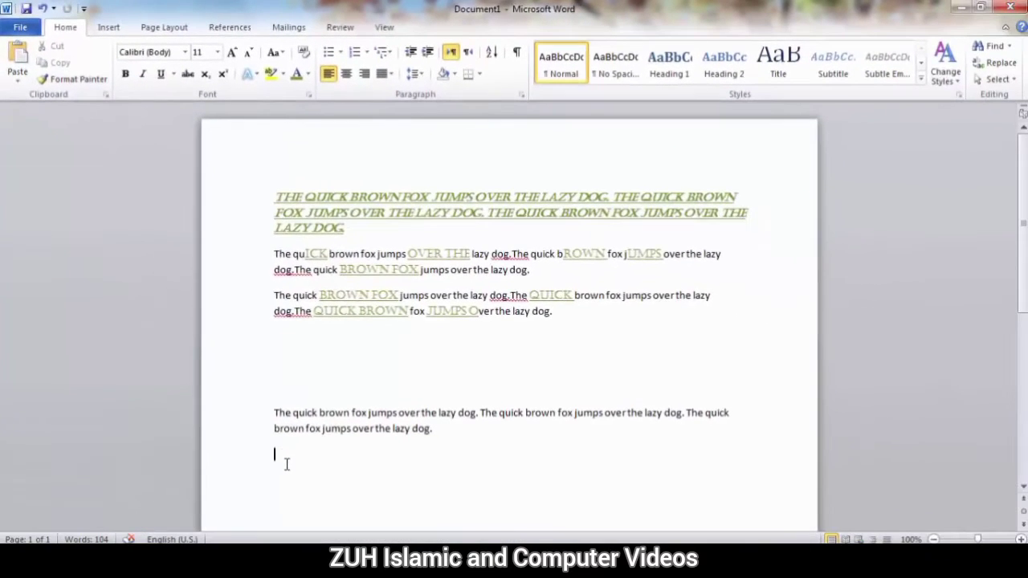
click(18, 80)
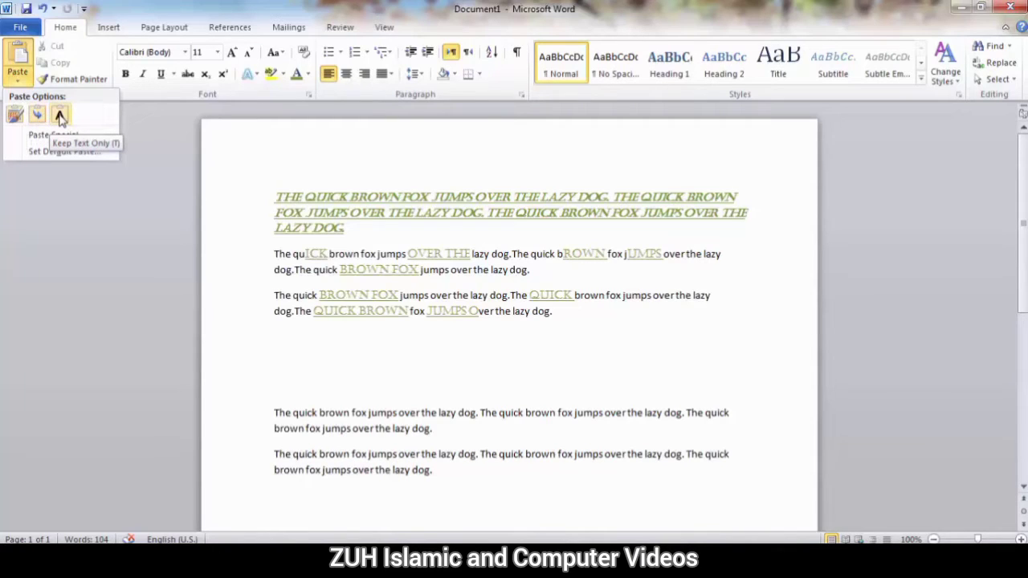
click(60, 116)
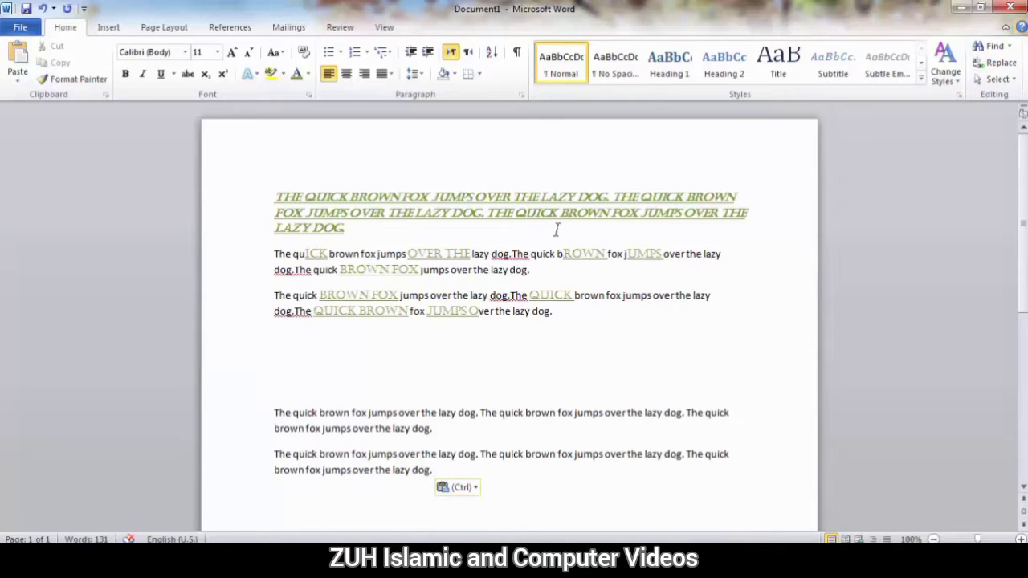
Open Word Help, copy the entire contents of its home page, and close Help.
key(F1)
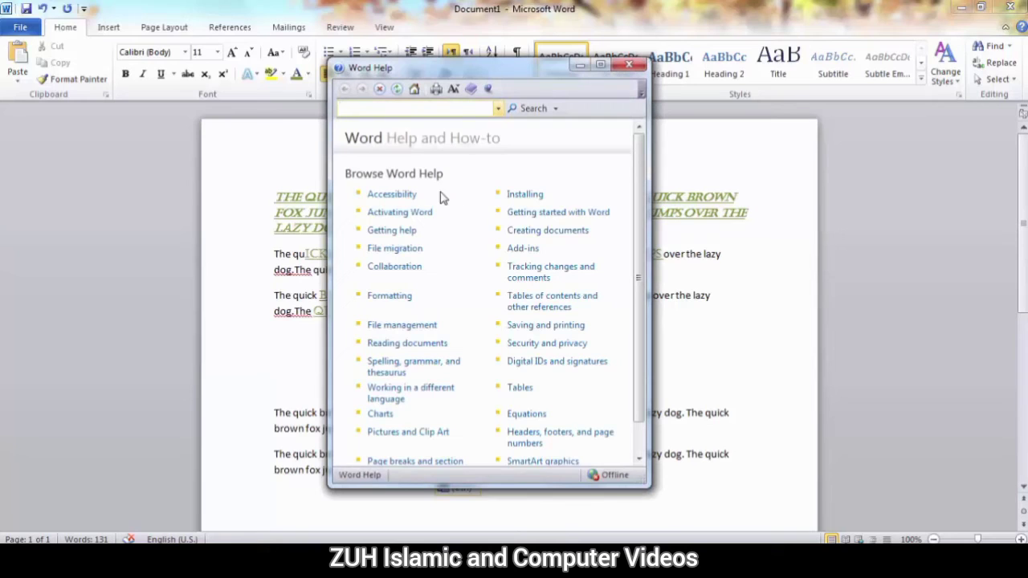
key(ctrl+a)
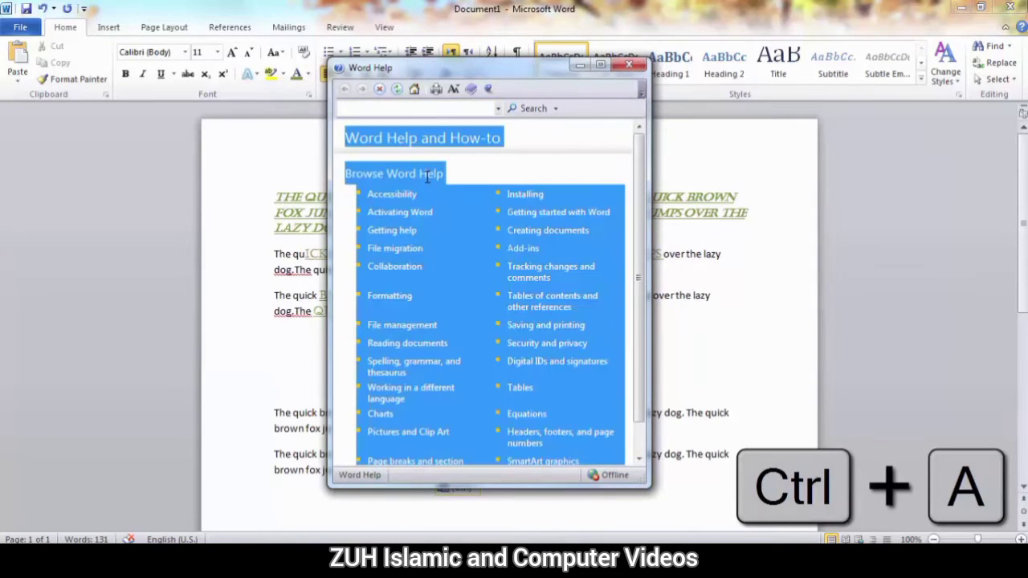
key(ctrl+c)
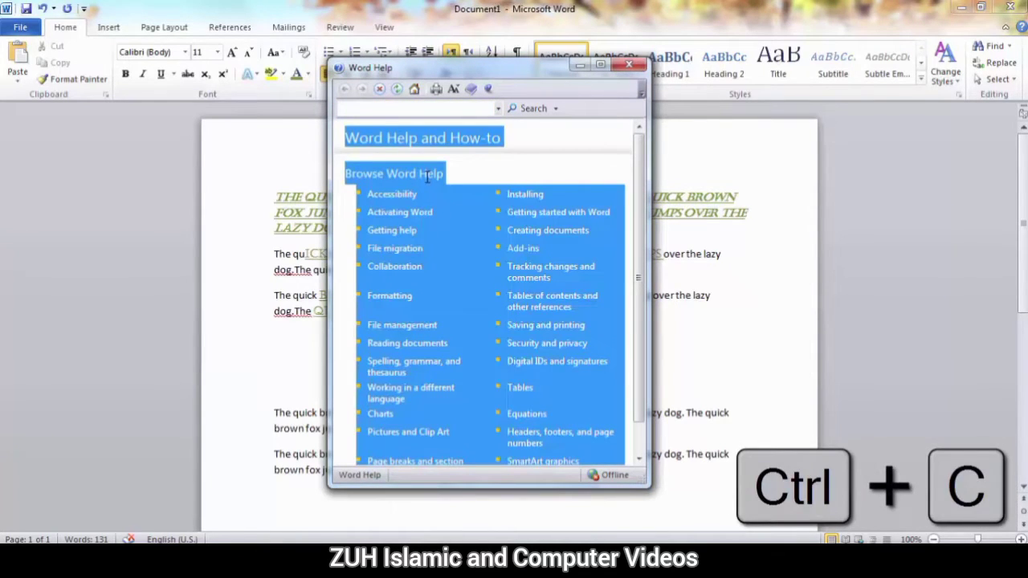
key(ctrl+a)
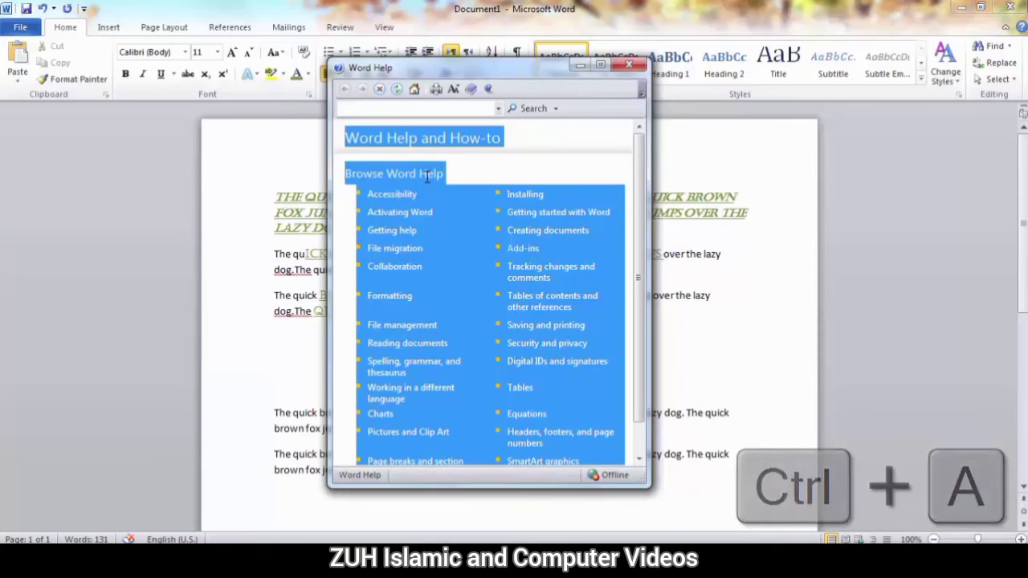
key(ctrl+c)
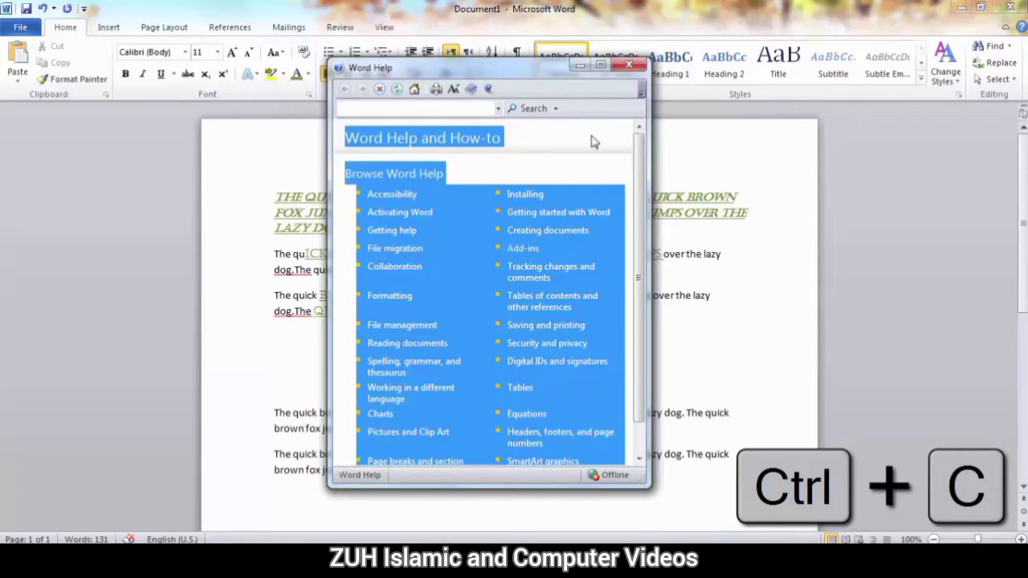
click(629, 64)
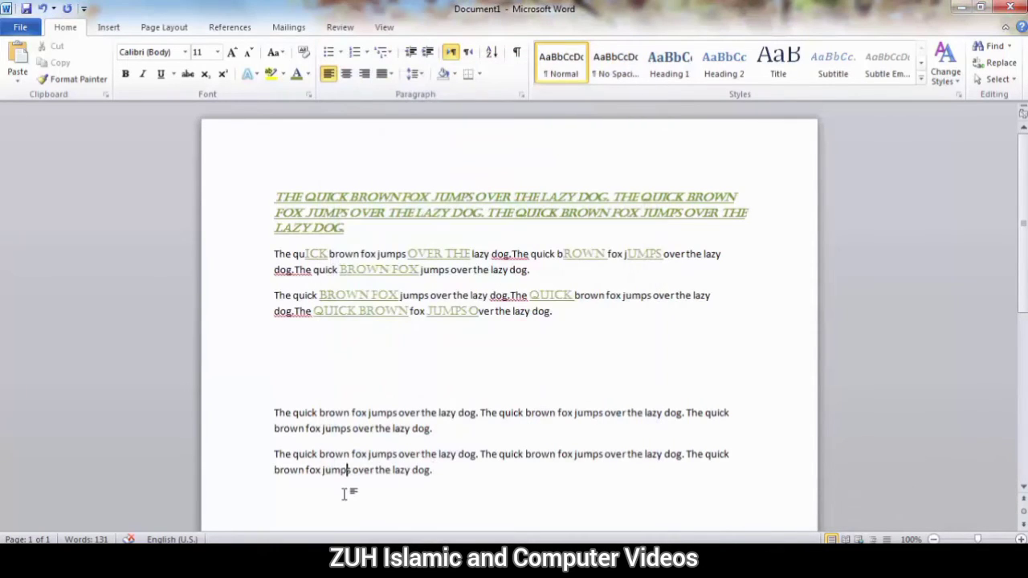
Preview the text-only paste of the copied Help content below the last paragraph, without pasting it.
scroll(354, 474, down, 4)
click(457, 297)
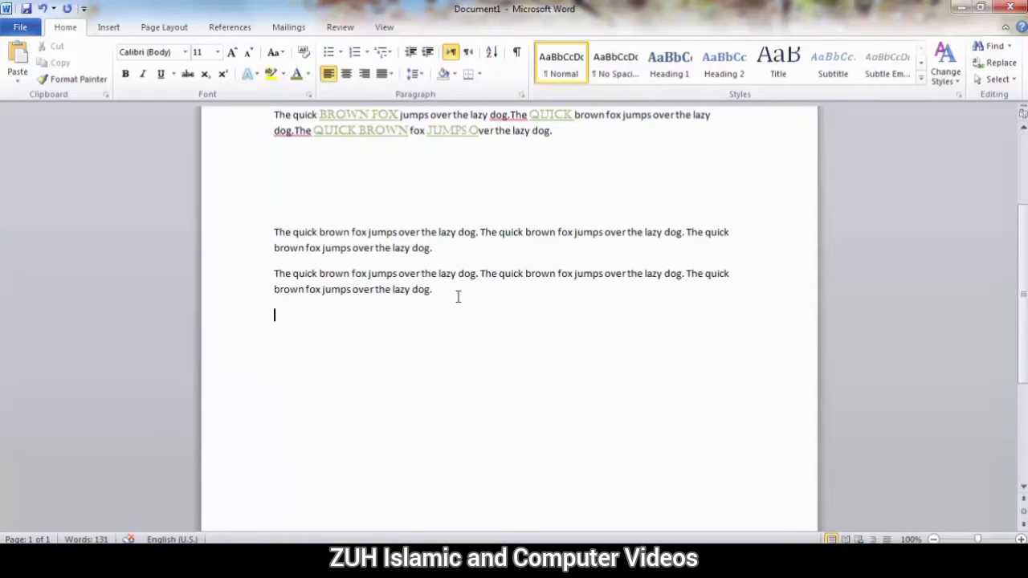
click(17, 72)
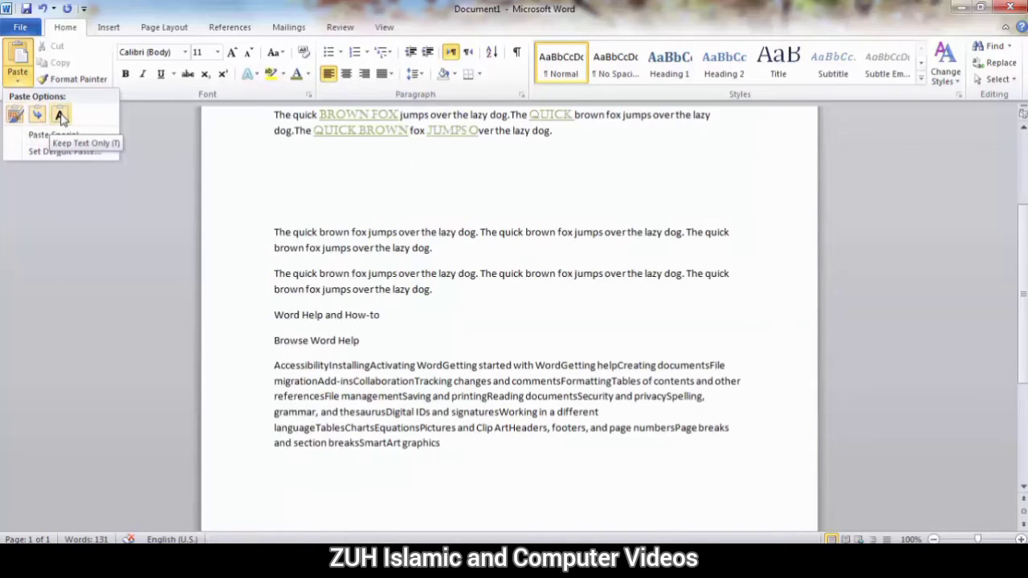
key(Escape)
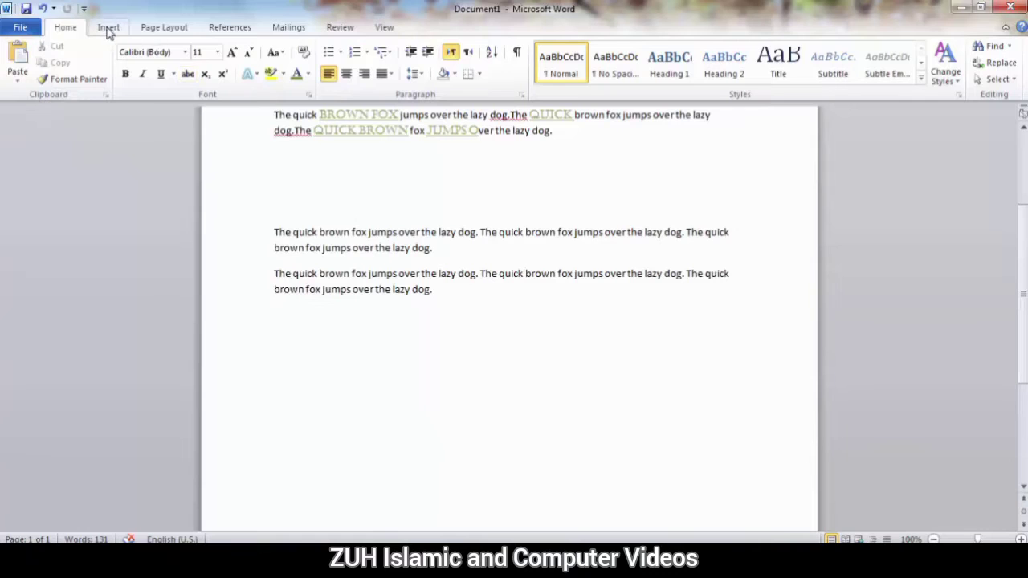
Draw an oval shape below the last paragraph and move it into the blank area above the plain paragraphs.
click(109, 27)
click(225, 73)
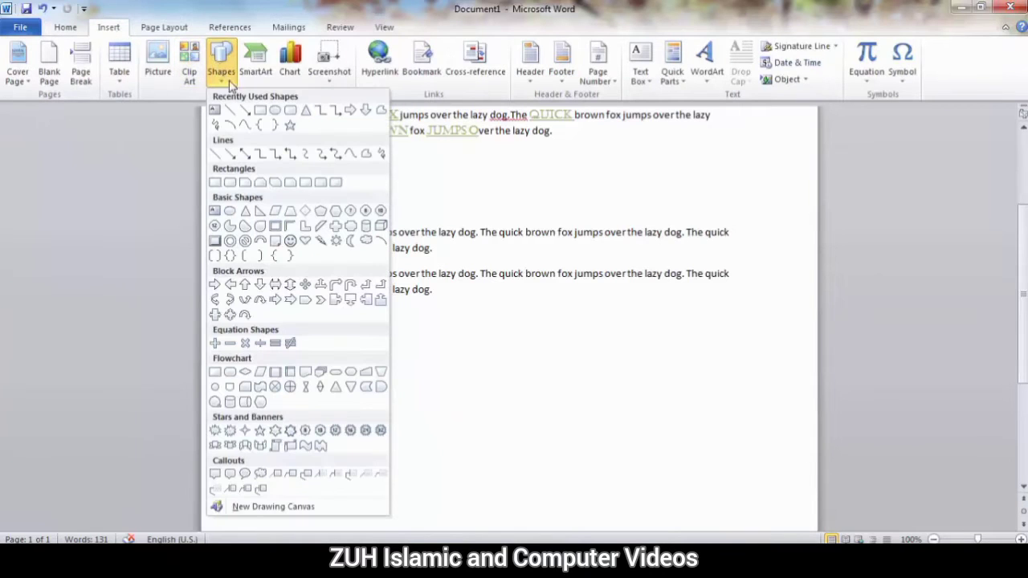
click(275, 110)
drag(427, 330, 508, 398)
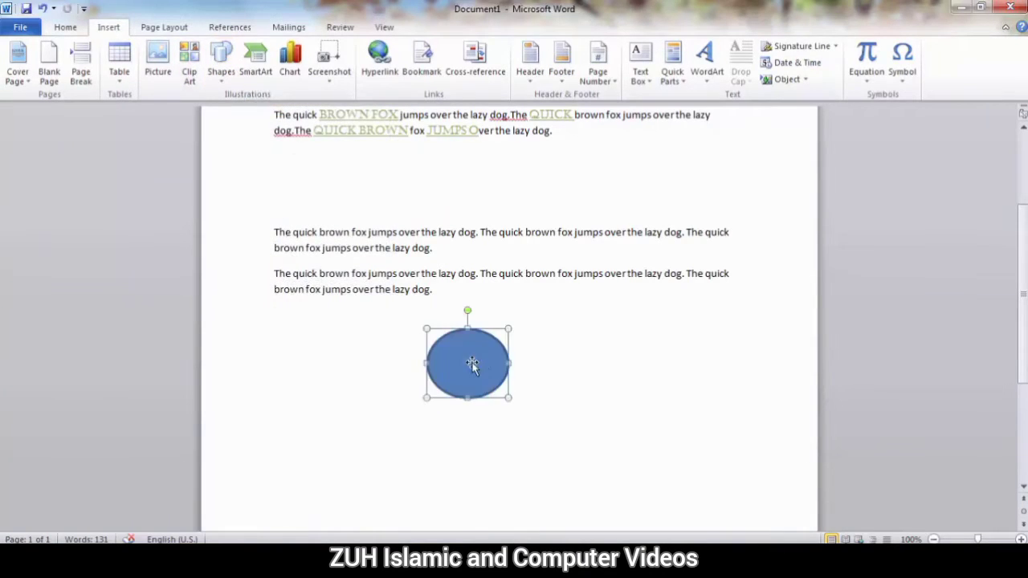
drag(472, 365, 340, 194)
Copy the oval and paste it as a picture below the last paragraph.
click(65, 27)
click(335, 324)
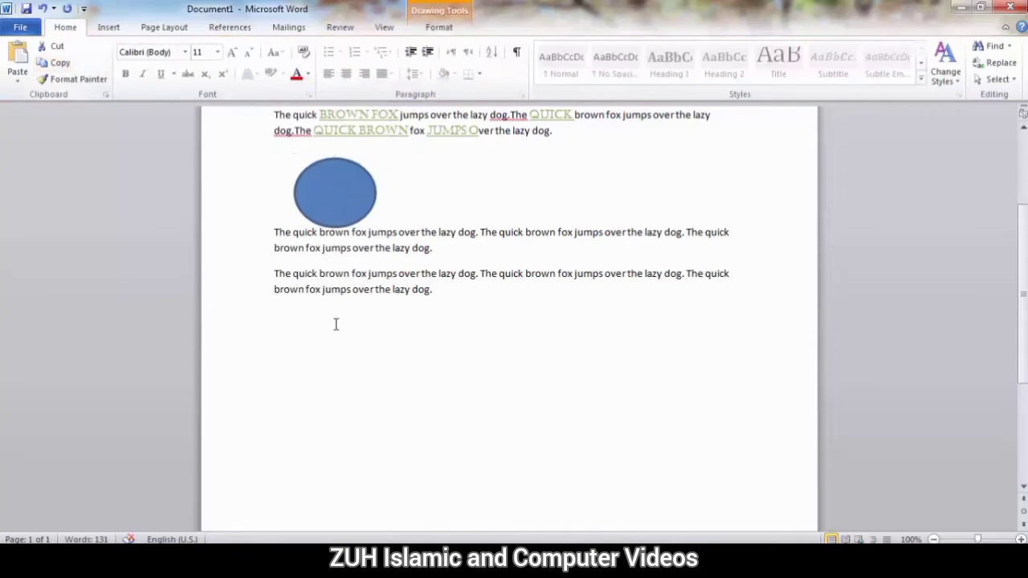
click(22, 77)
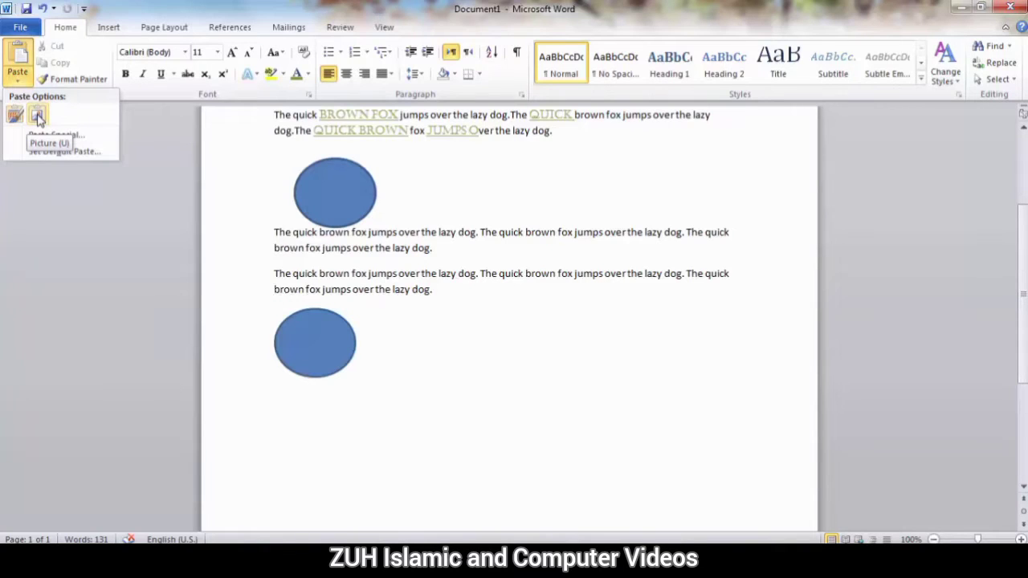
click(38, 116)
Select the pasted picture and the original oval to compare their tool types, and move the picture into the first plain paragraph.
click(323, 339)
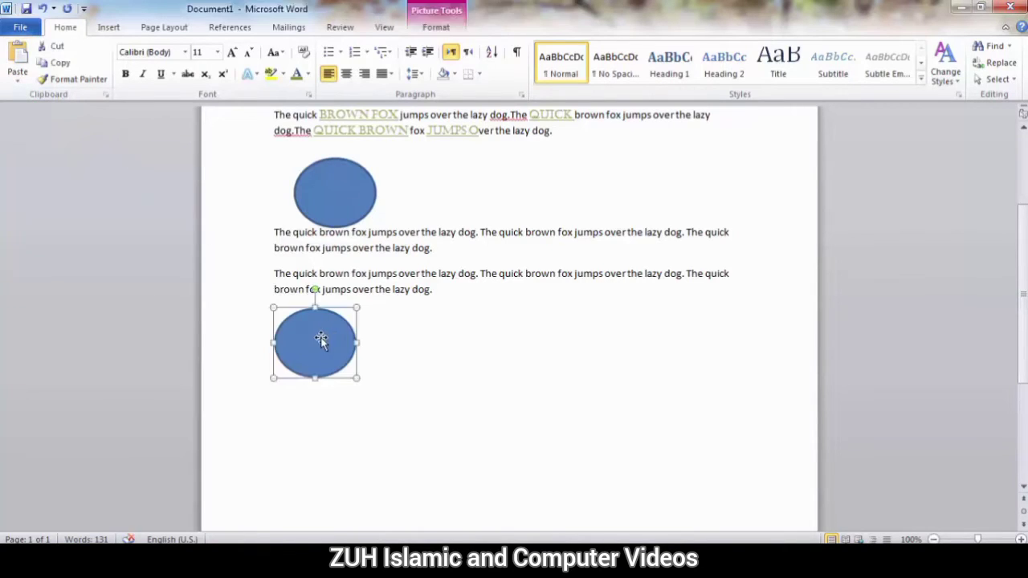
drag(321, 339, 455, 313)
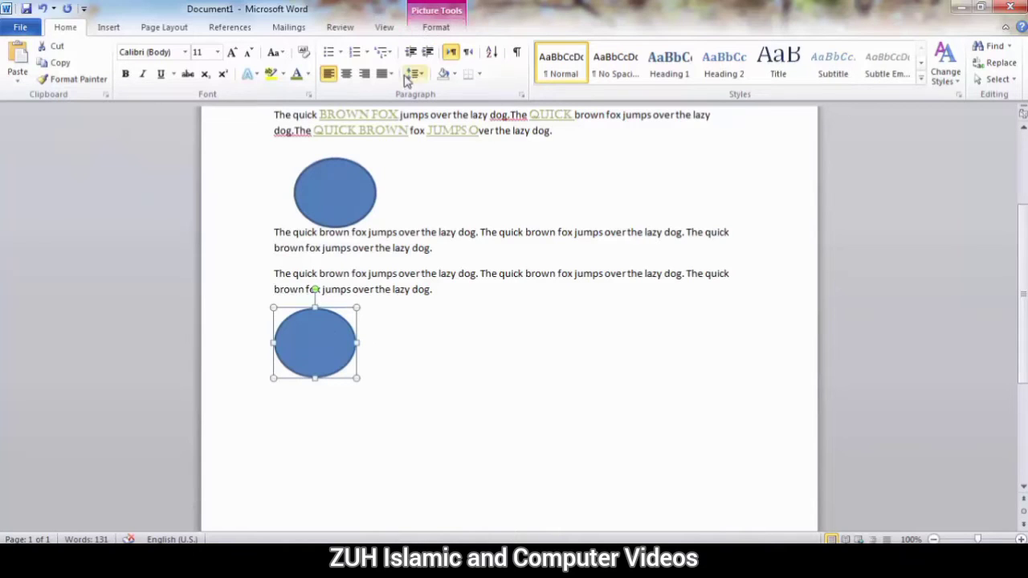
click(343, 187)
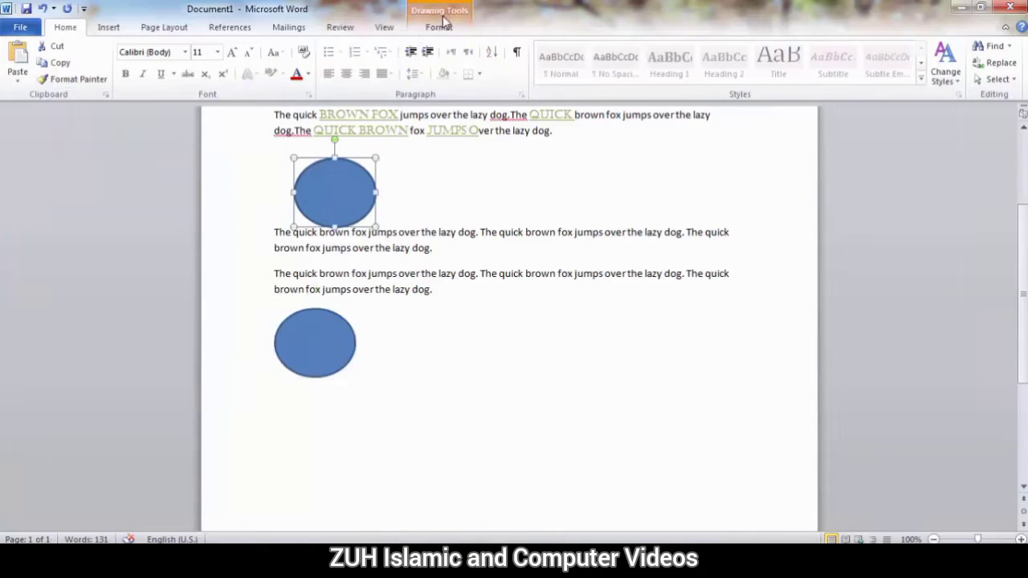
click(325, 334)
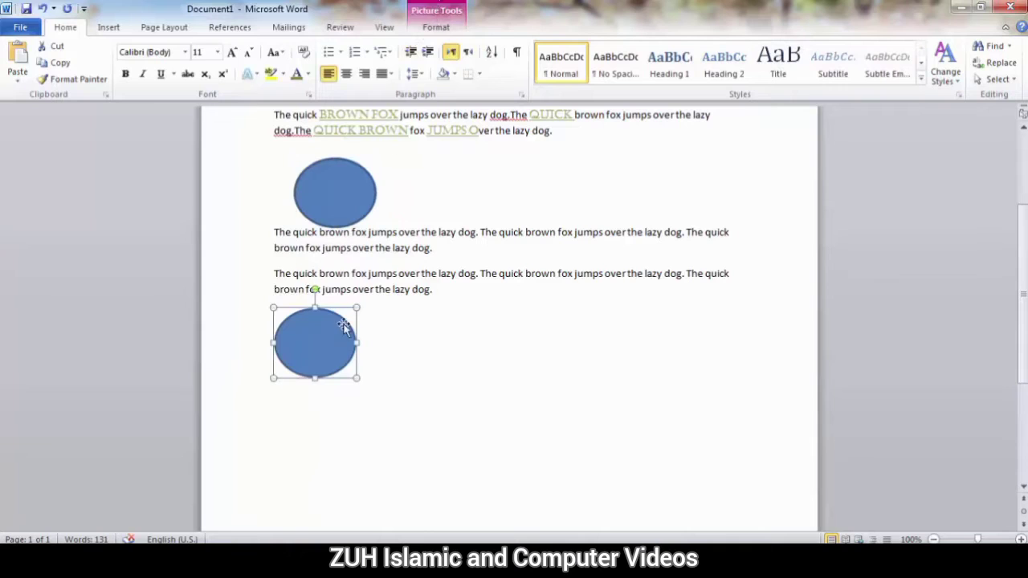
drag(332, 337, 531, 245)
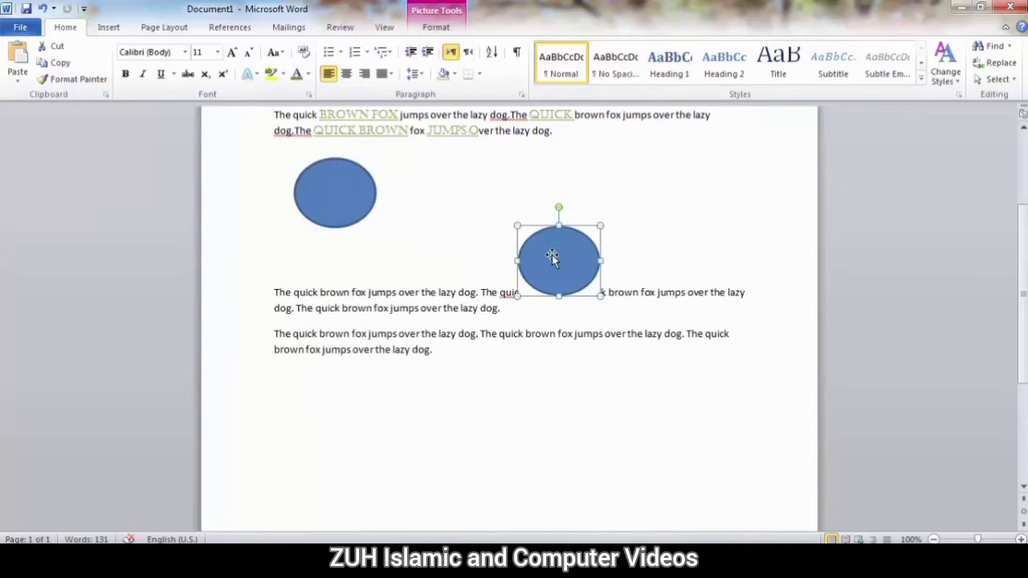
Delete the pasted oval picture and the original oval shape.
key(Delete)
click(328, 187)
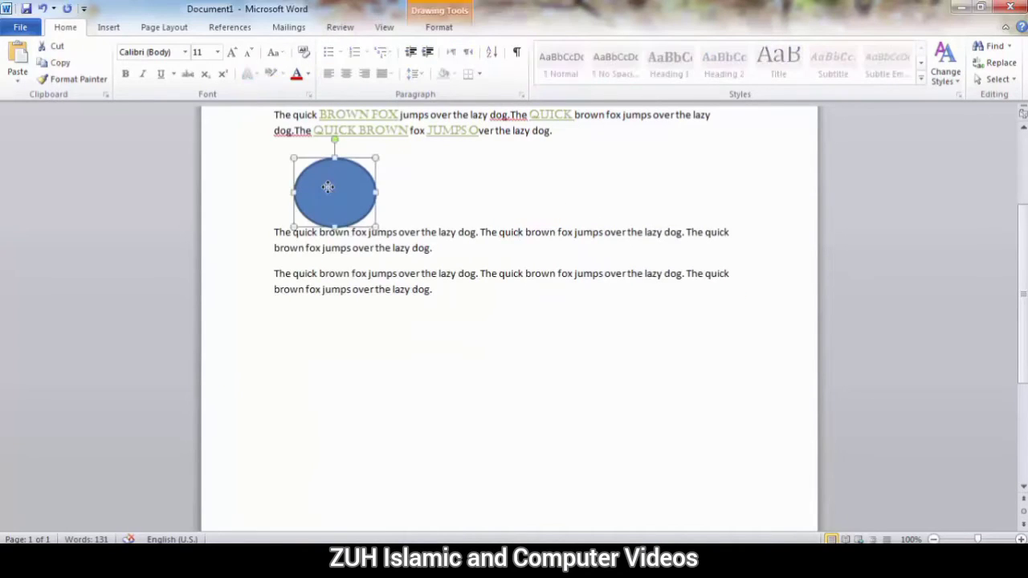
key(Delete)
Copy the formatted first paragraph and delete the two plain paragraphs below the blank area.
click(18, 76)
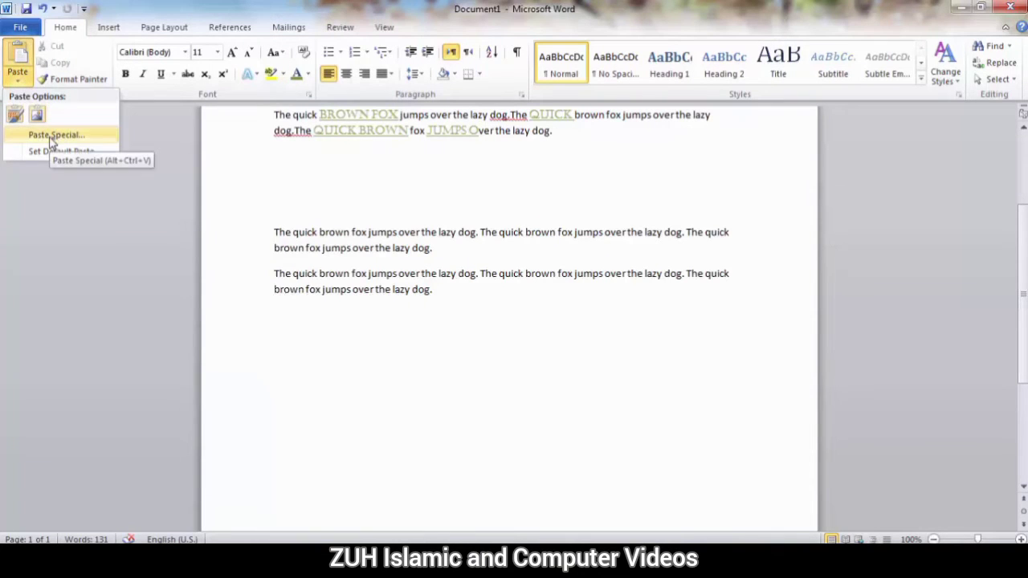
click(374, 271)
scroll(374, 272, up, 4)
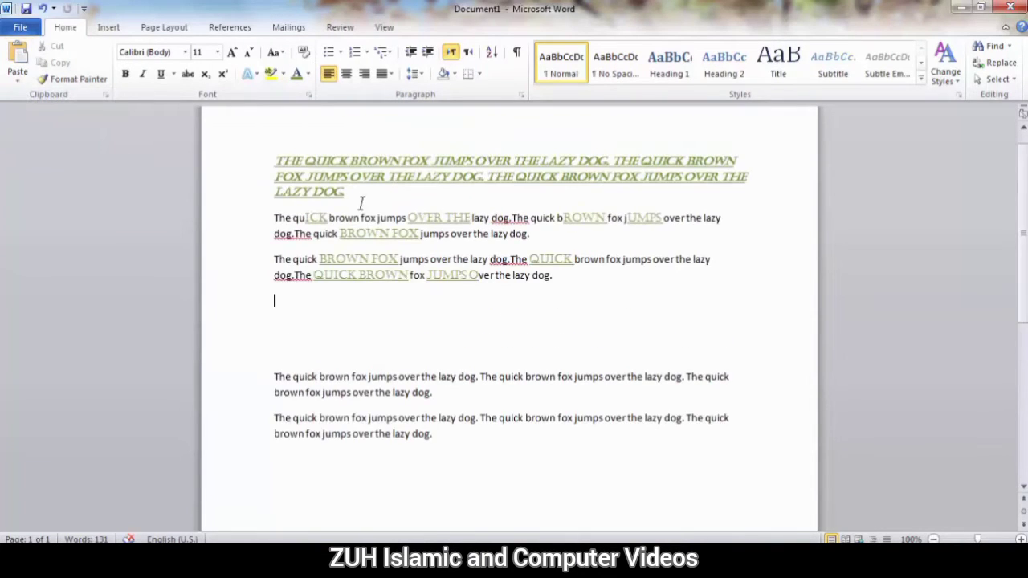
drag(361, 202, 259, 156)
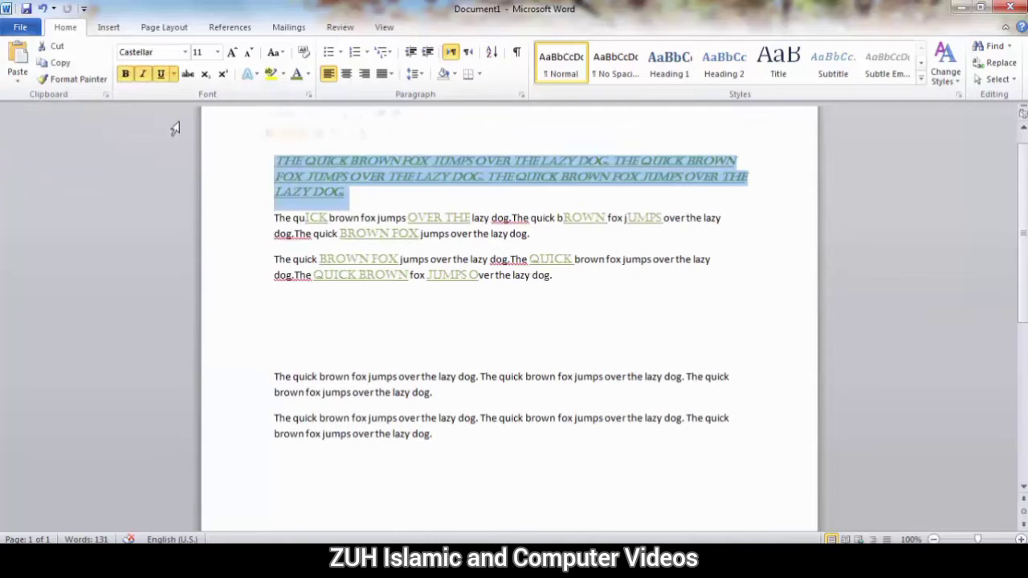
click(54, 69)
drag(446, 442, 253, 343)
key(Delete)
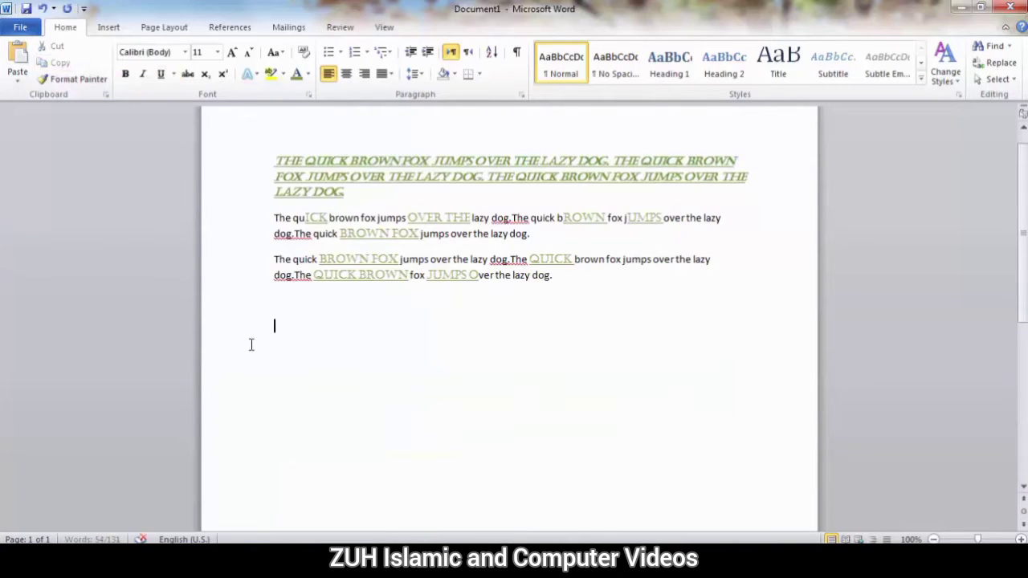
Set up a Paste Special of the copied paragraph as a Microsoft Word Document Object displayed as an icon.
click(18, 77)
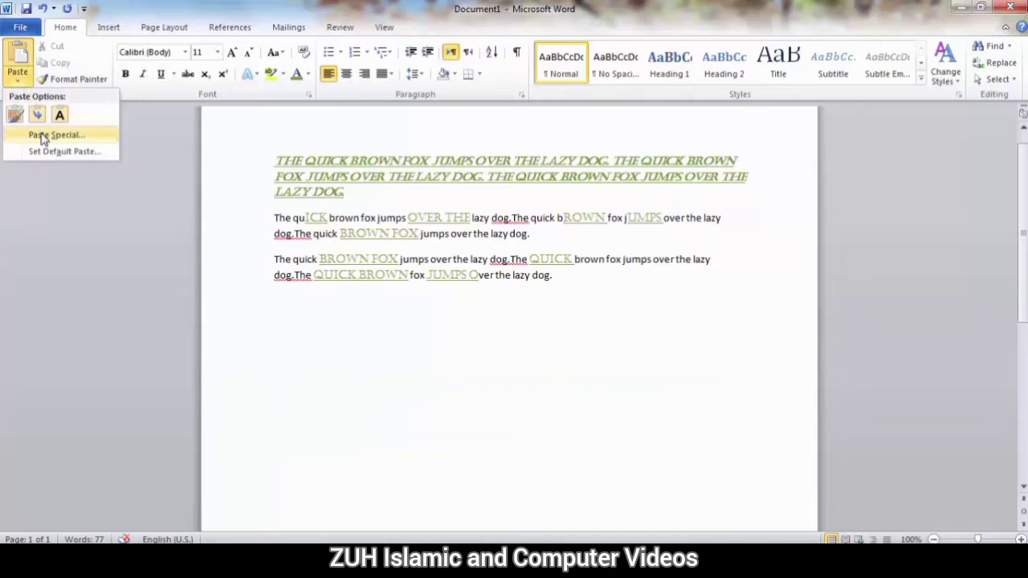
click(44, 137)
drag(420, 141, 638, 59)
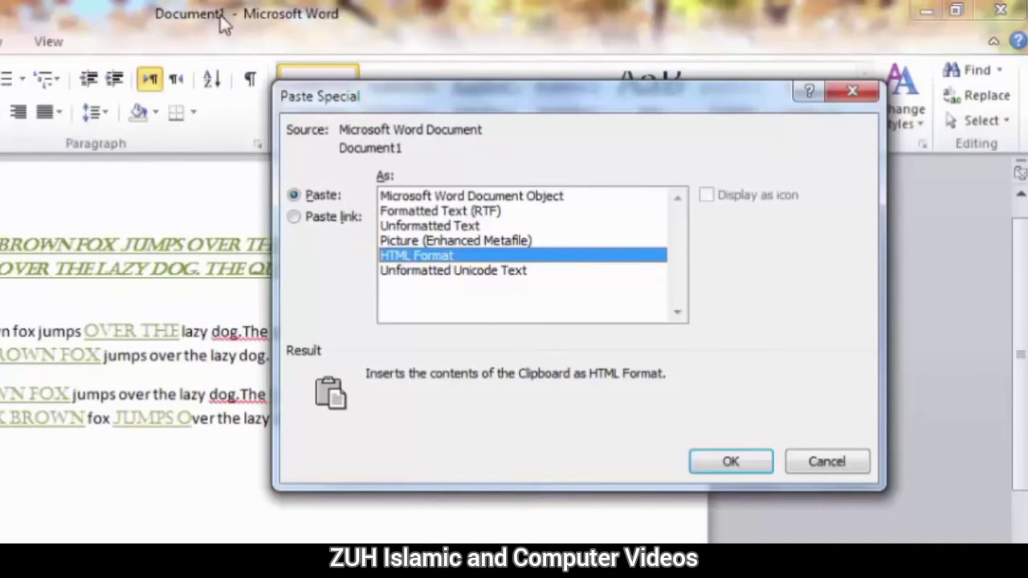
click(455, 198)
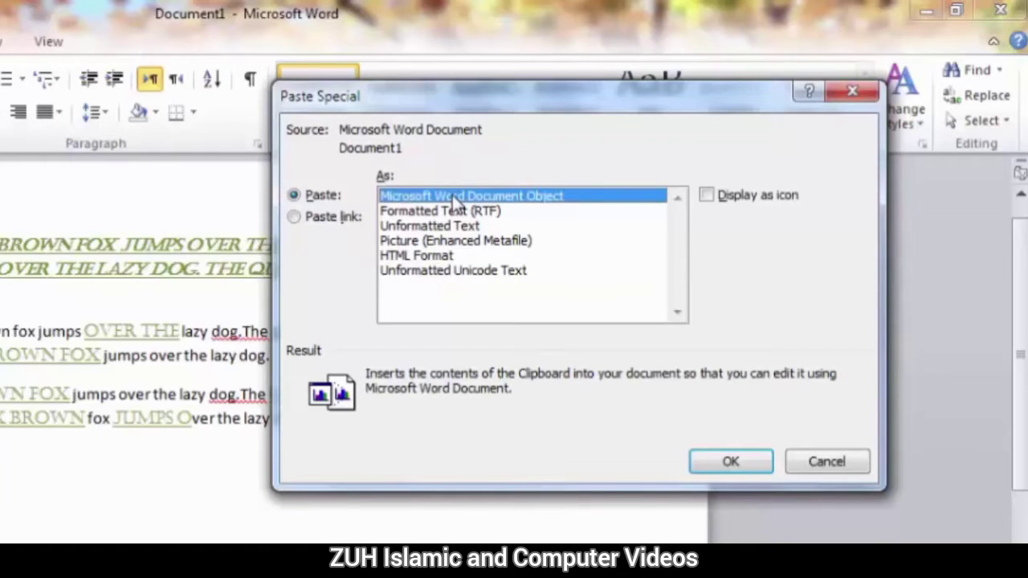
click(723, 195)
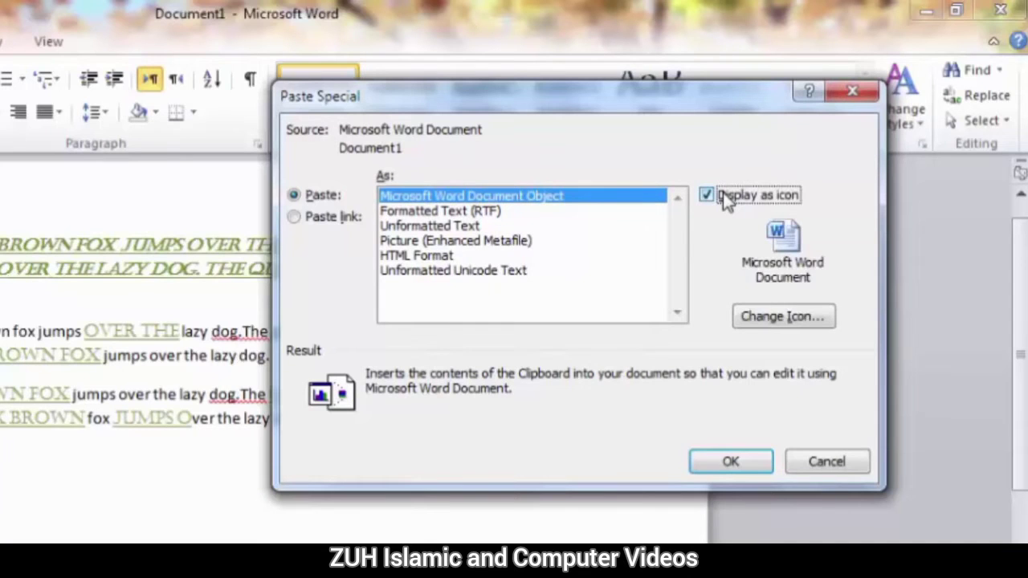
Choose the Word calendar-style icon with the red mark, replace the caption with the person's name, and paste the object.
click(783, 317)
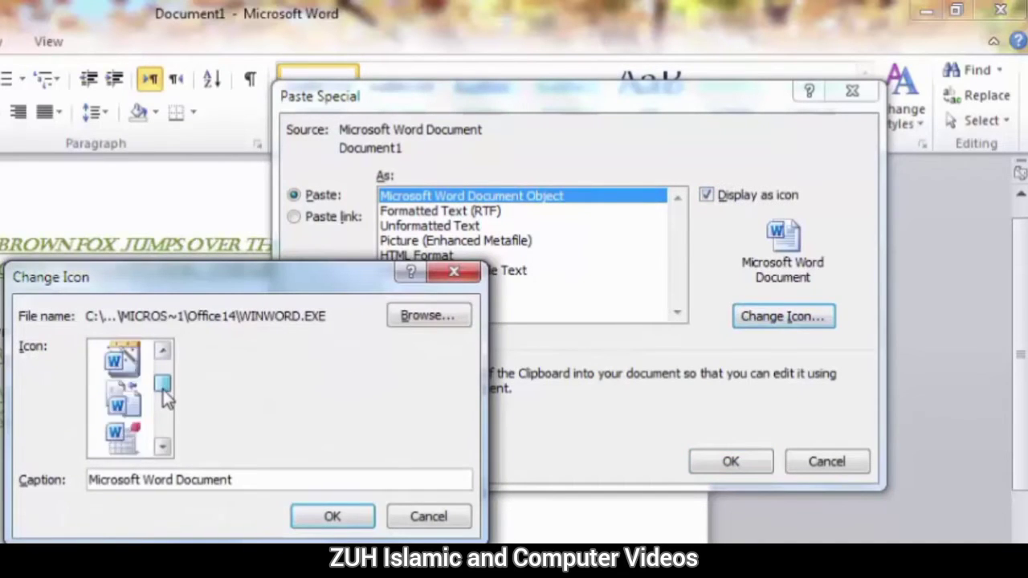
scroll(165, 395, down, 1)
click(121, 397)
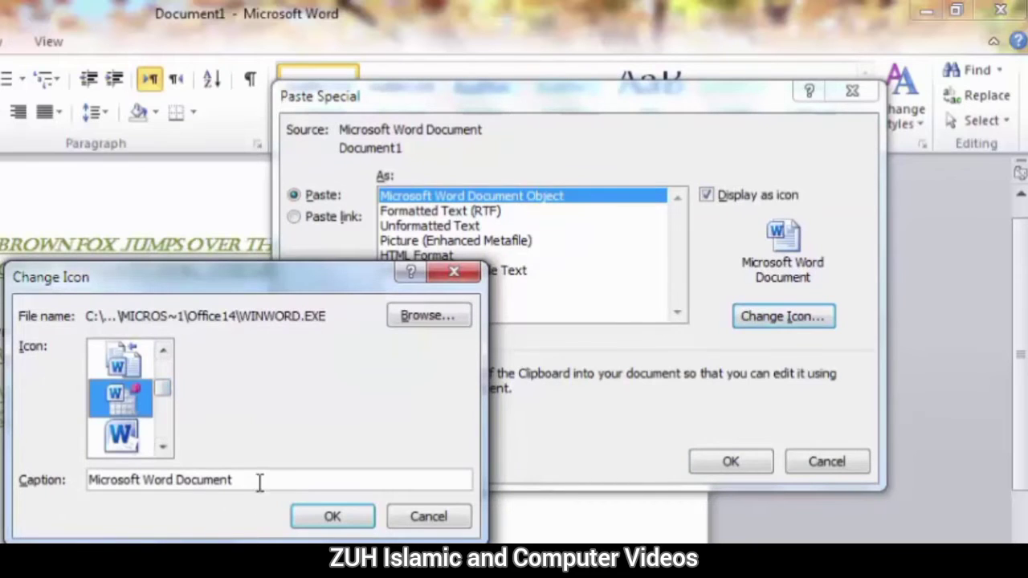
drag(259, 481, 89, 480)
text(Tahir)
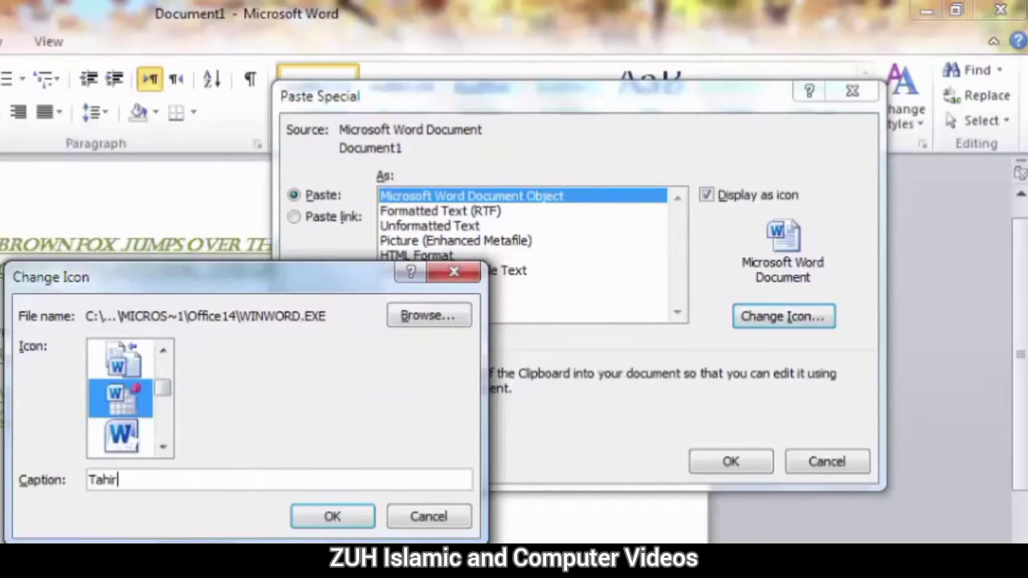
click(358, 518)
click(727, 461)
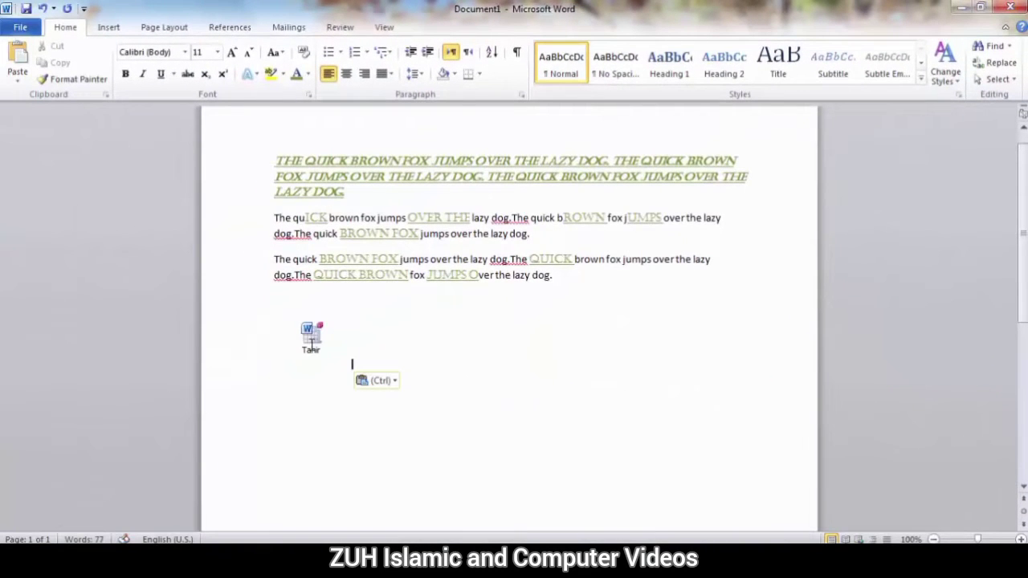
Open the embedded document icon to view its contents, close the embedded document, and delete the icon object.
double_click(311, 337)
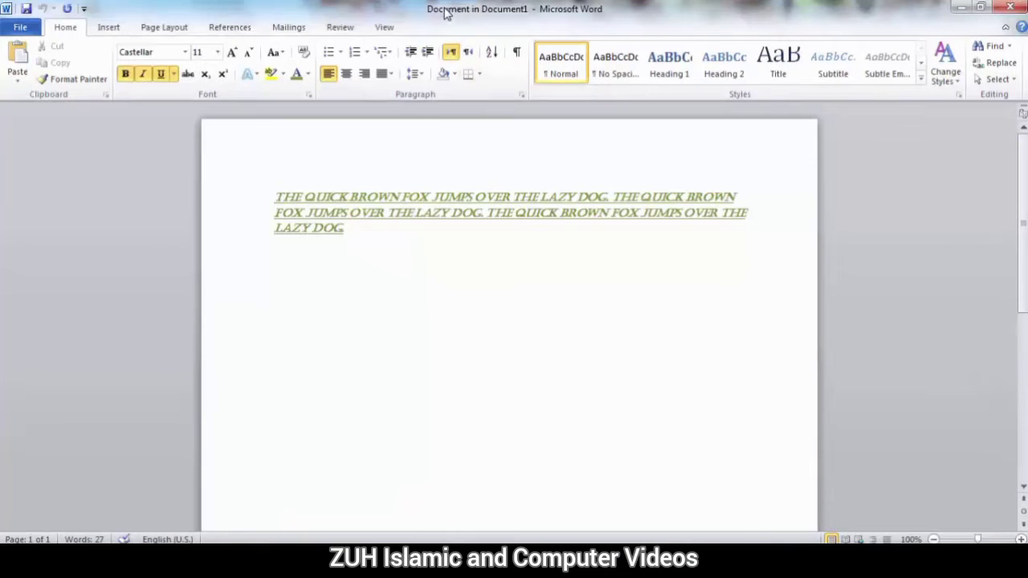
drag(526, 10, 522, 230)
drag(382, 233, 561, 230)
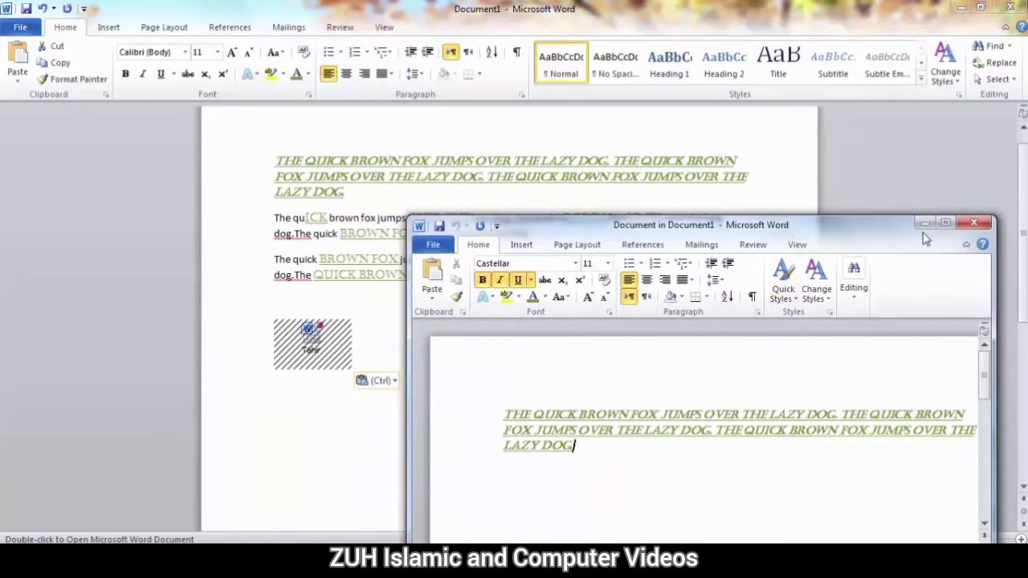
click(974, 223)
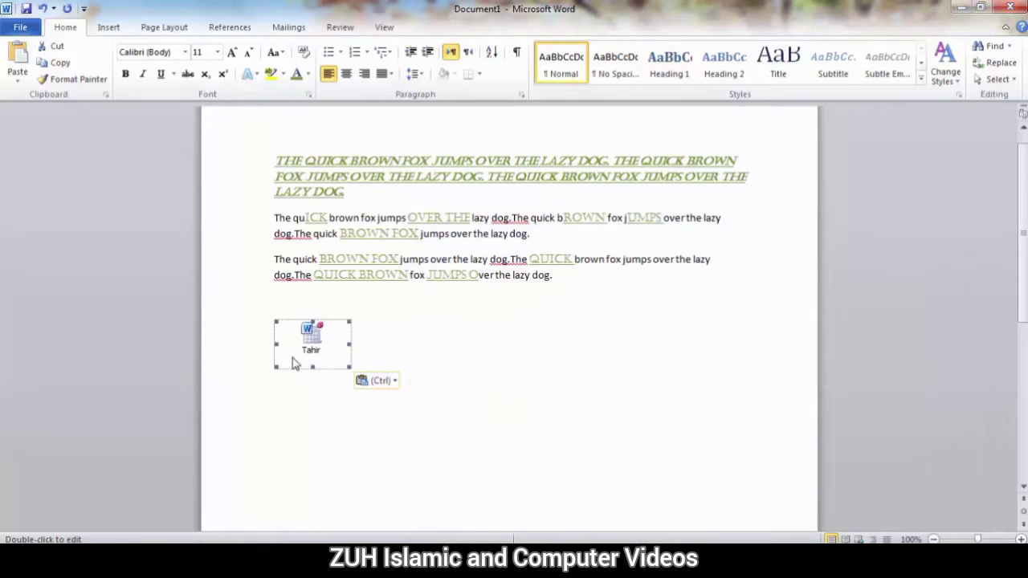
key(Delete)
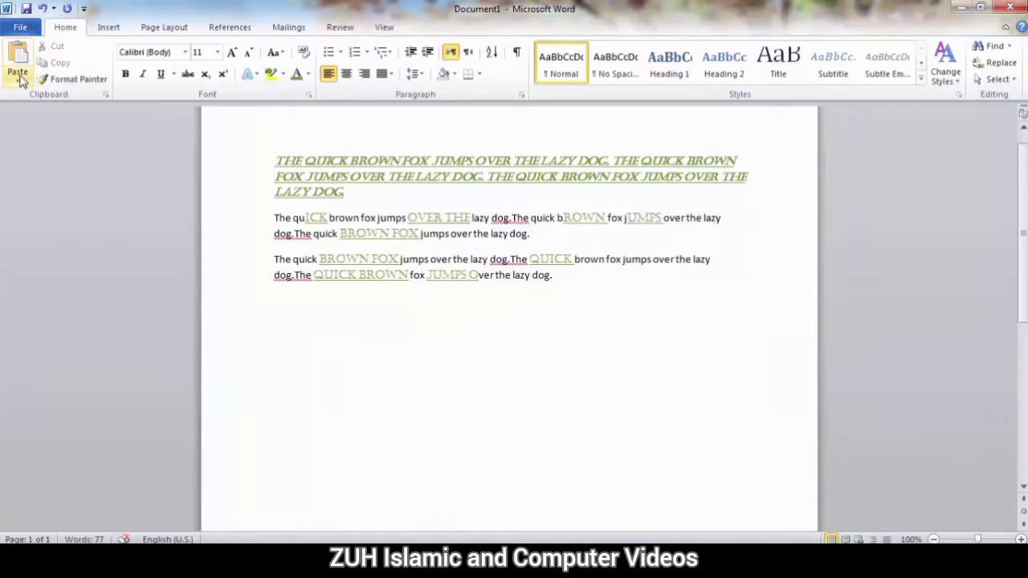
Paste the copied paragraph below the text as Formatted Text (RTF) using Paste Special, and undo the paste.
click(18, 77)
click(36, 132)
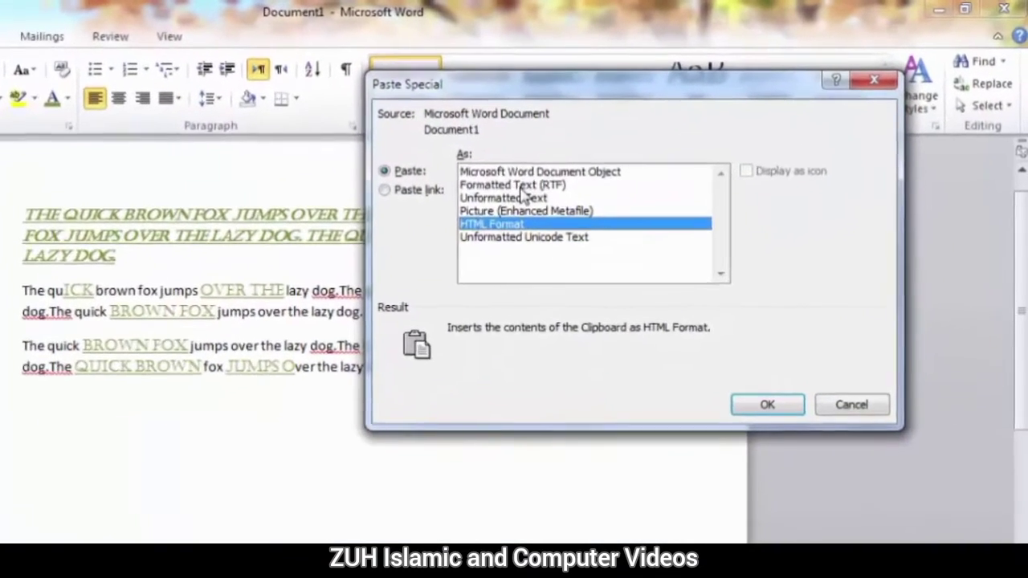
click(645, 140)
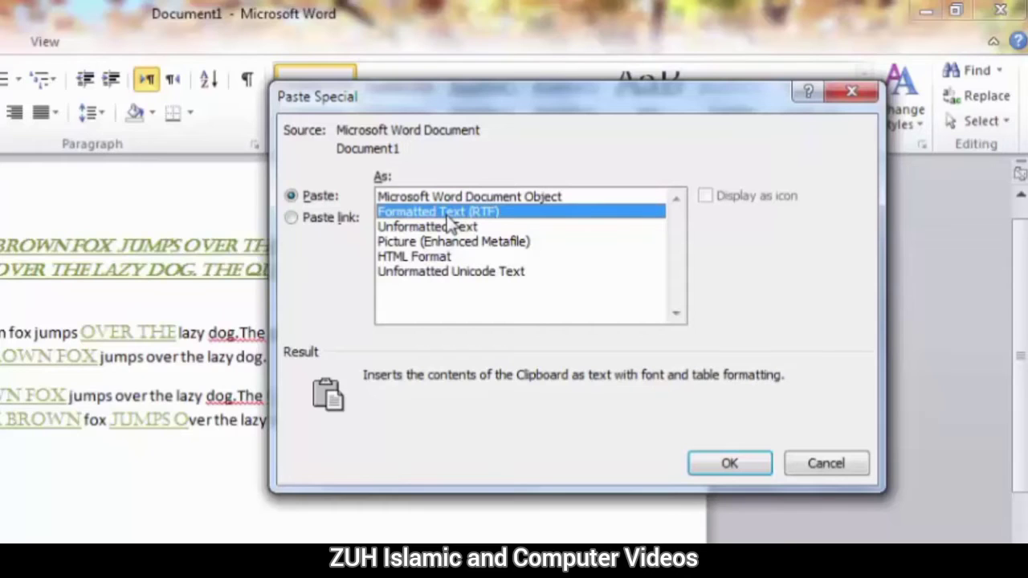
click(692, 471)
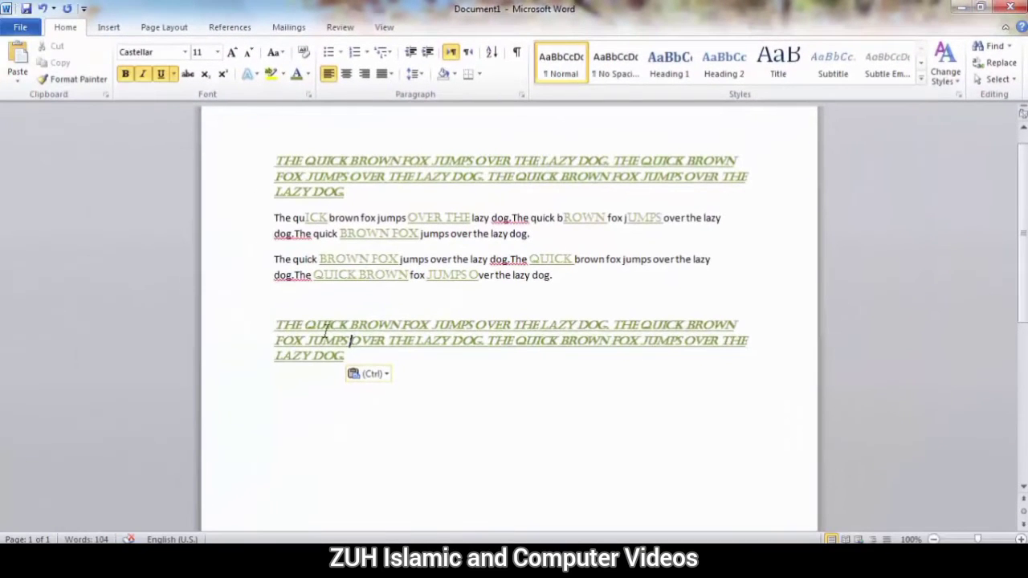
key(ctrl+z)
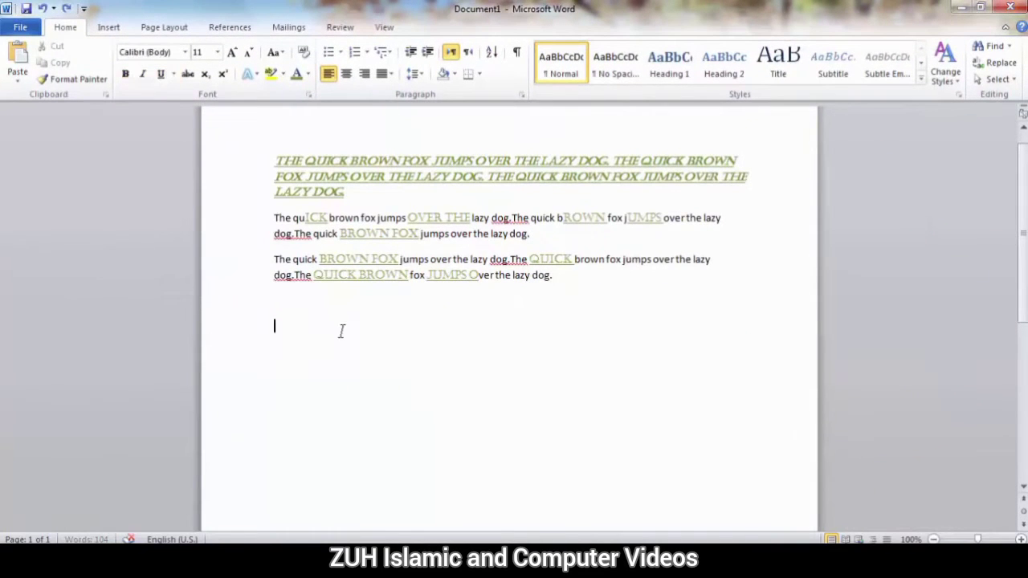
Paste the copied paragraph as Unformatted Text using Paste Special, and undo the paste.
click(17, 78)
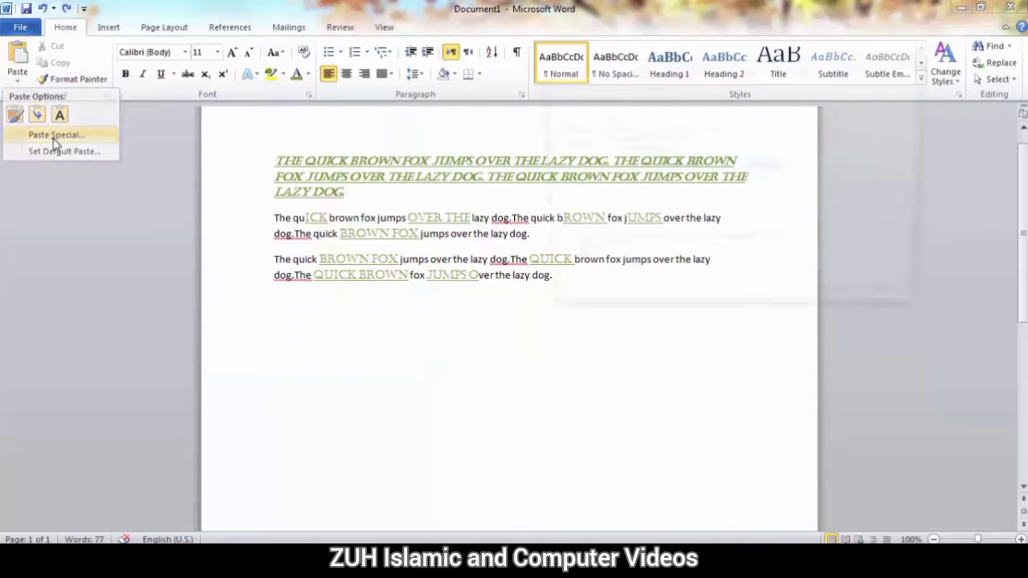
click(56, 135)
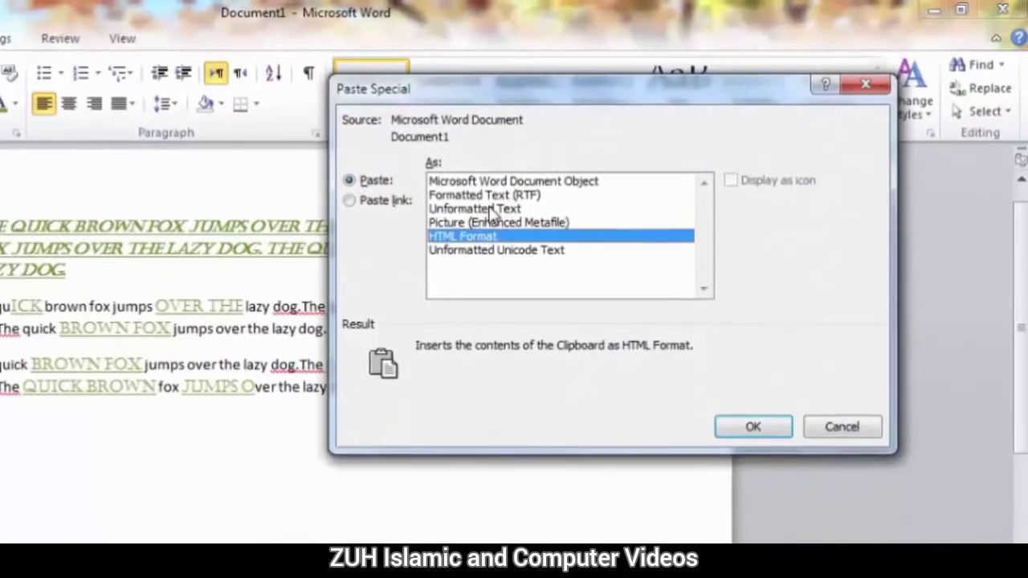
click(492, 209)
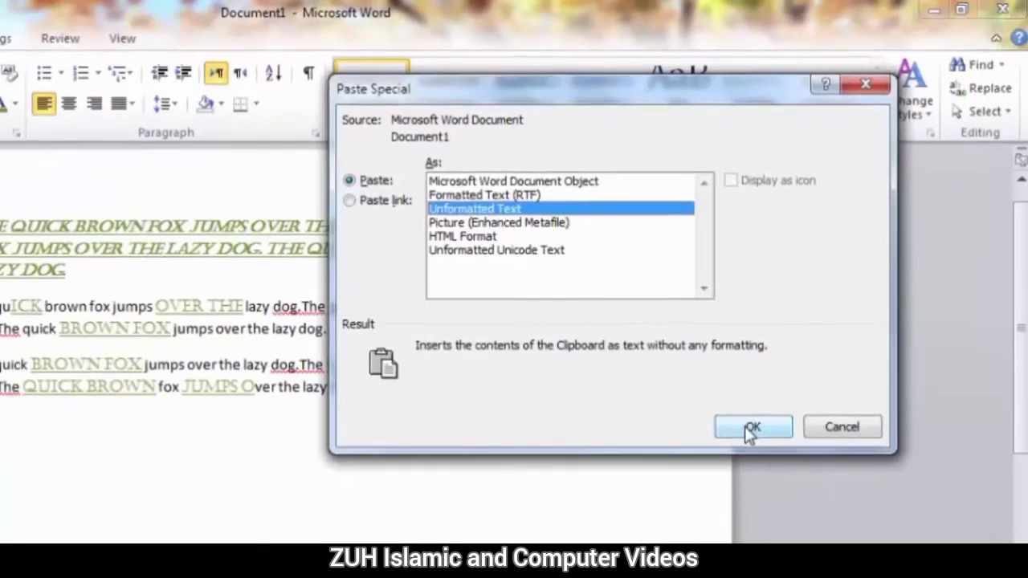
click(718, 482)
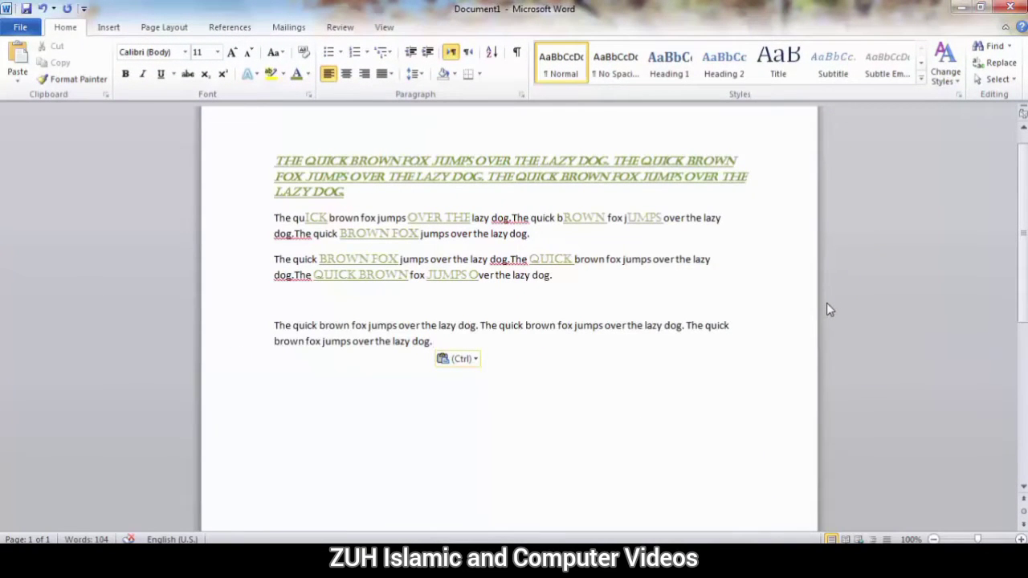
key(ctrl+z)
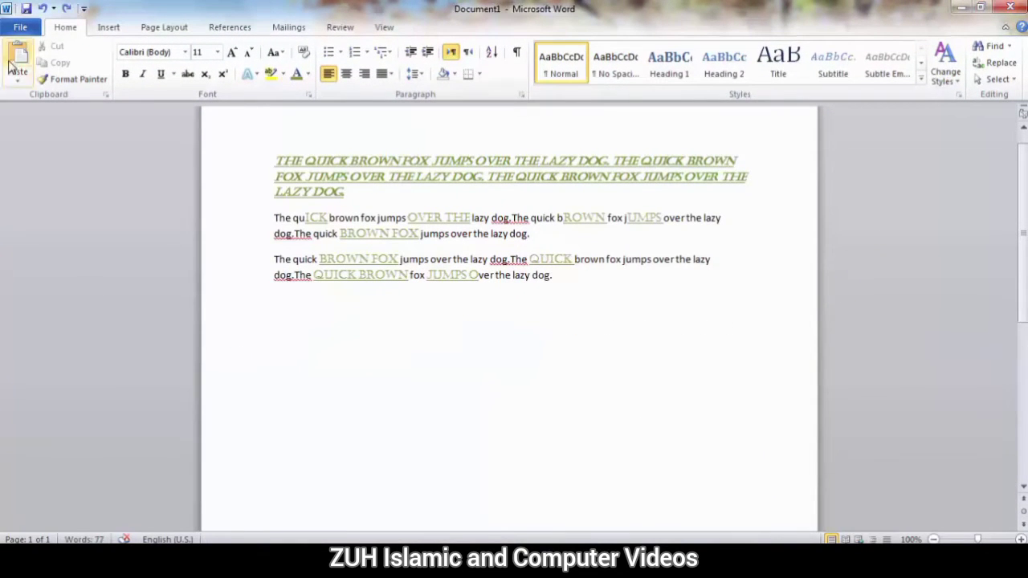
Paste the copied paragraph as a Picture (Enhanced Metafile) using Paste Special.
click(13, 70)
click(42, 133)
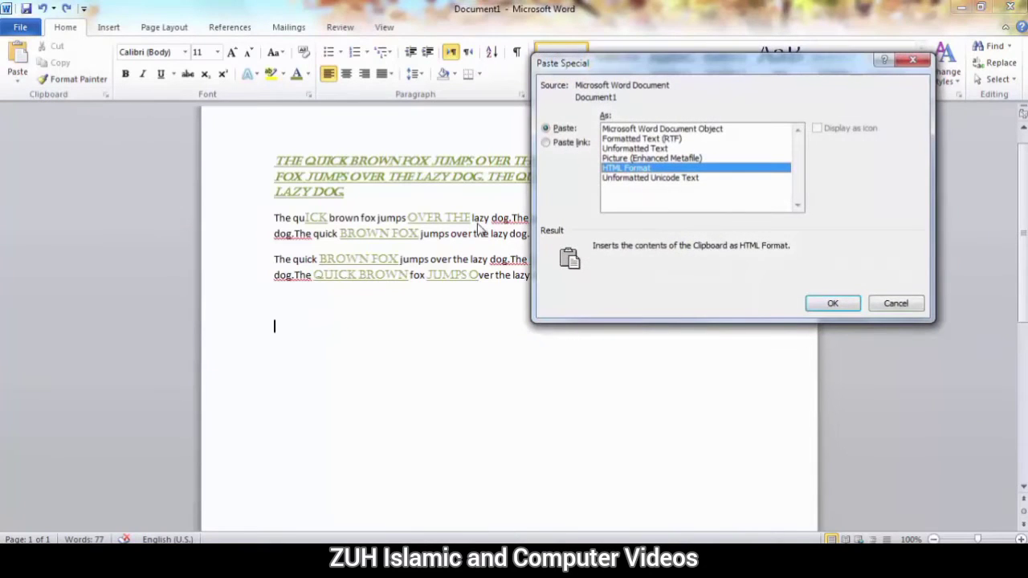
click(650, 158)
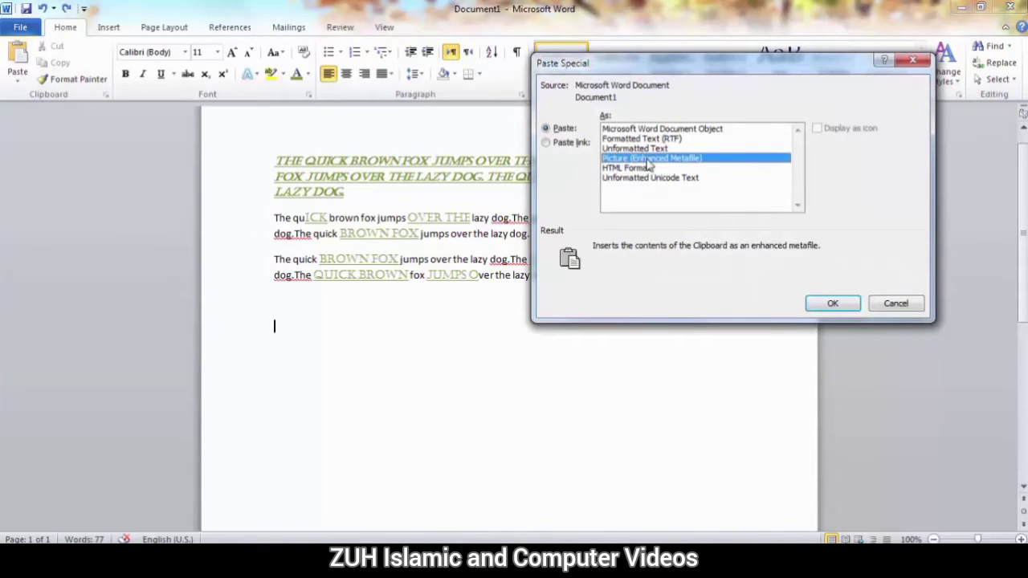
click(832, 303)
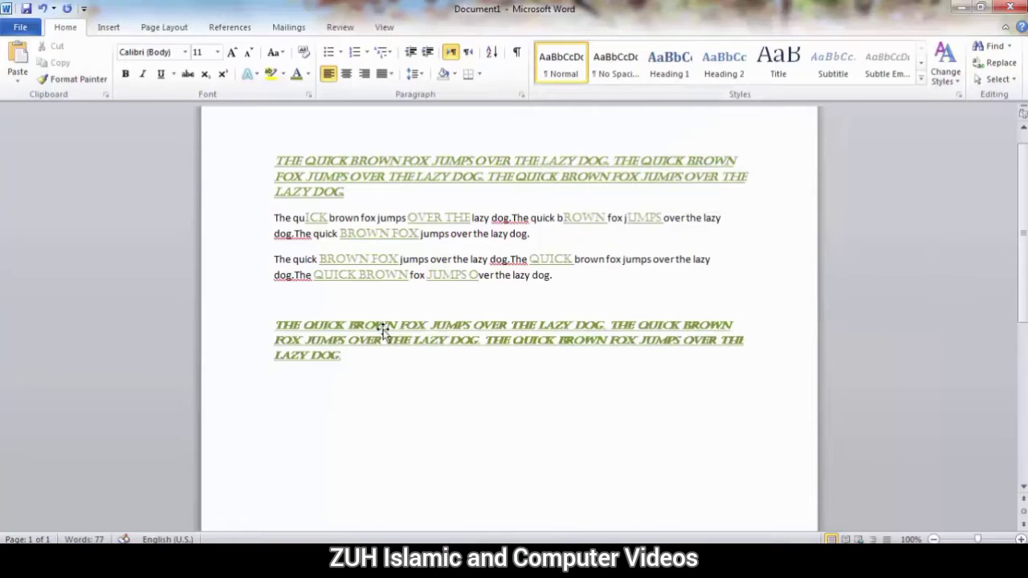
Apply the second picture style in the gallery's fourth row to the pasted paragraph picture, and remove the picture.
click(384, 329)
click(436, 27)
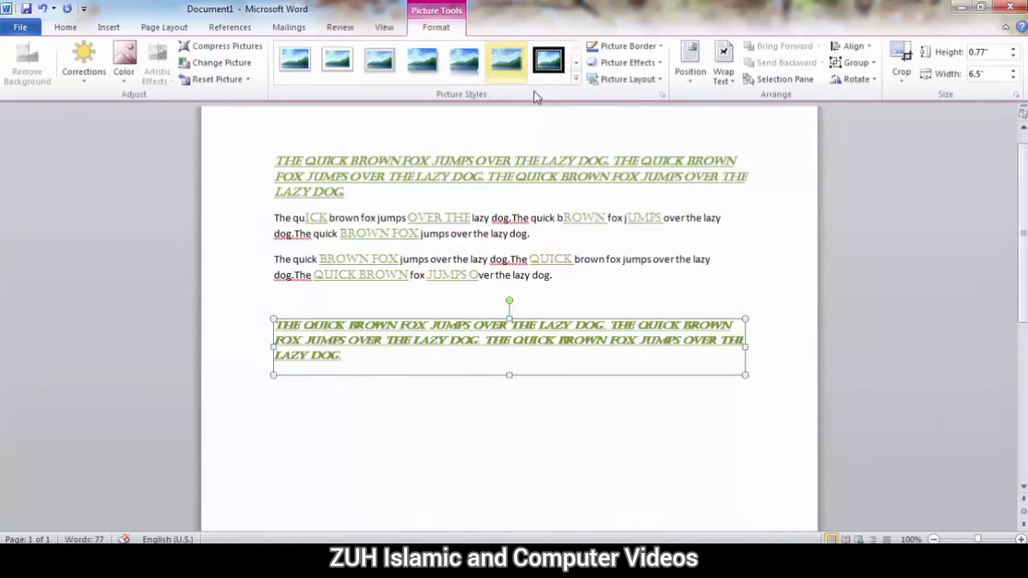
click(575, 79)
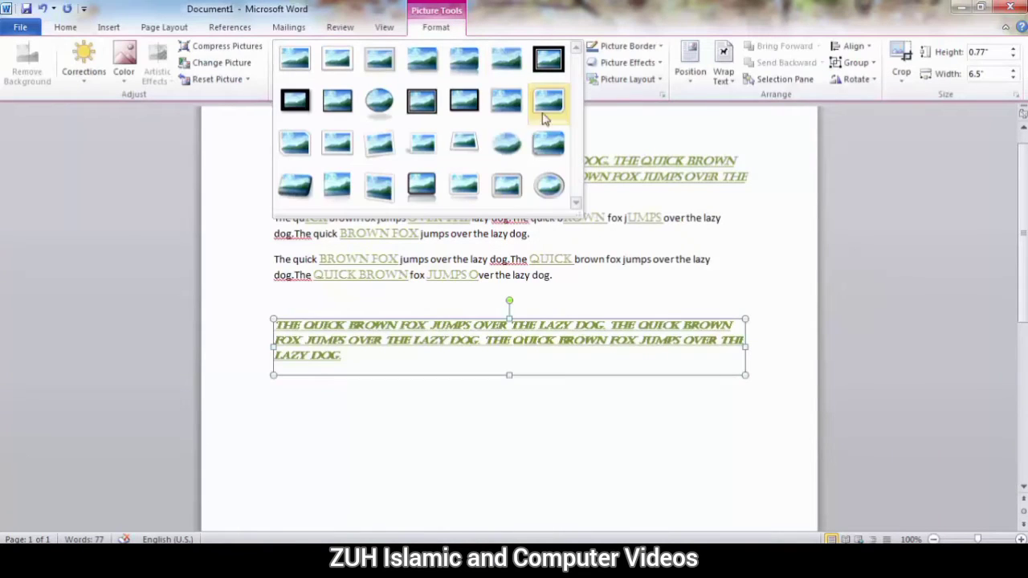
click(337, 185)
key(ctrl+x)
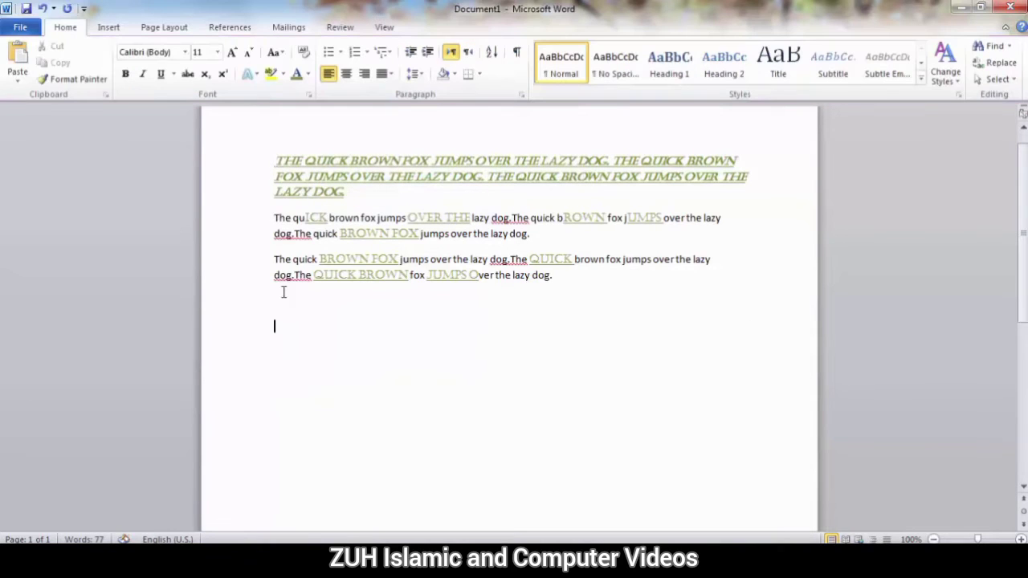
Paste the copied paragraph in HTML Format using Paste Special, and undo the paste.
click(18, 76)
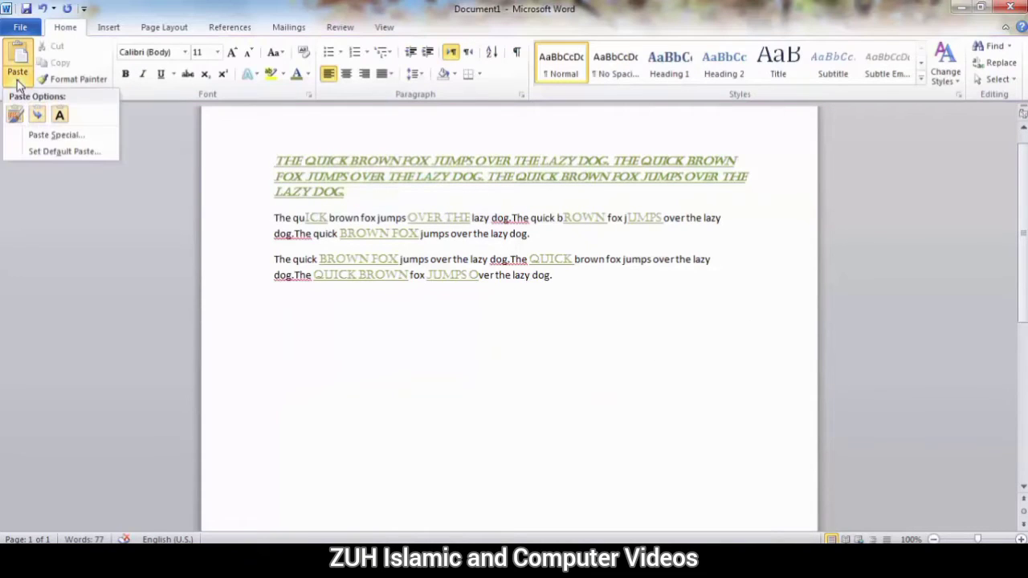
click(54, 135)
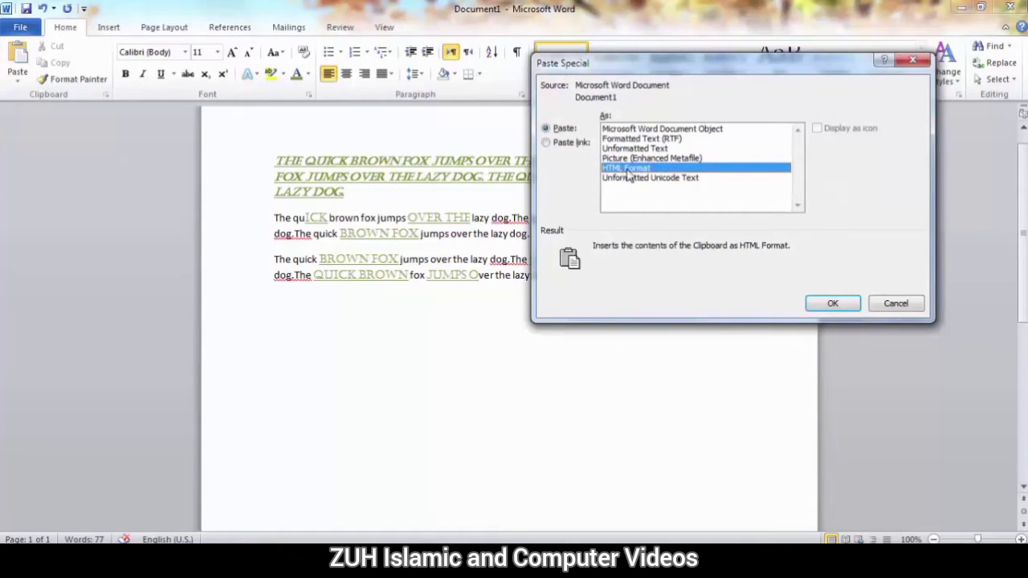
click(840, 302)
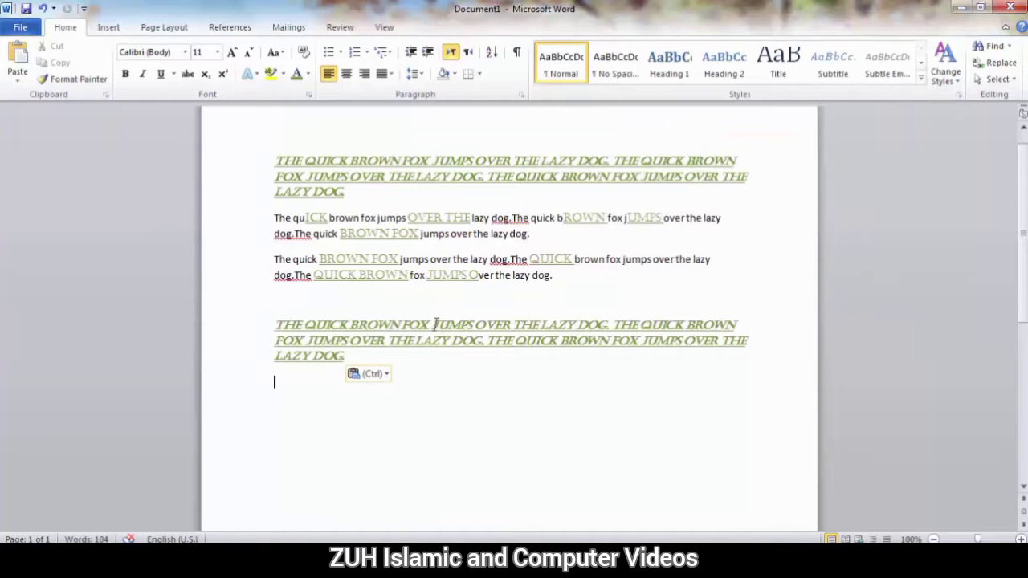
drag(435, 325, 347, 325)
key(ctrl+z)
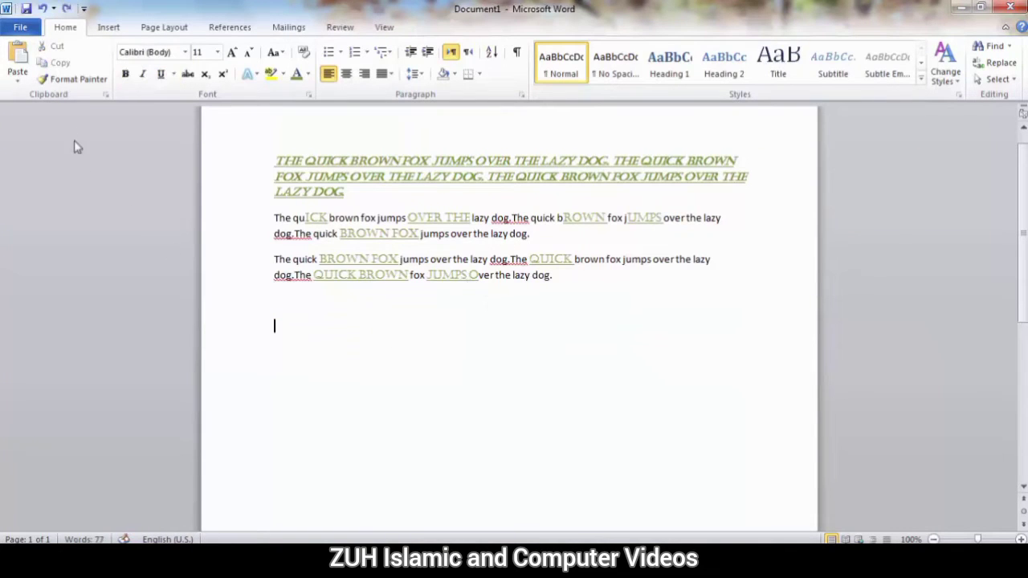
Paste the copied paragraph as Unformatted Unicode Text using Paste Special, and undo the paste.
click(17, 81)
click(46, 134)
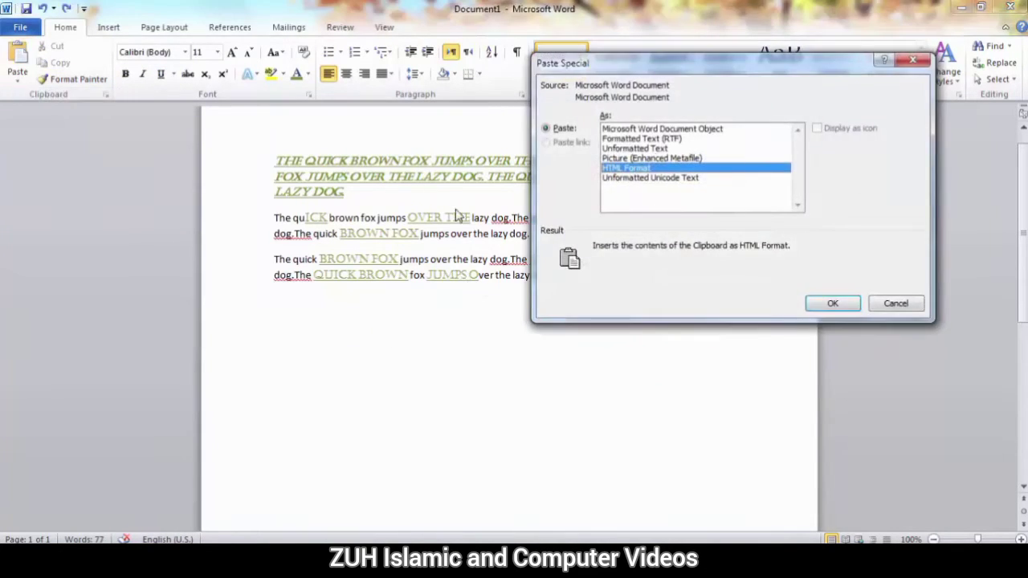
click(620, 178)
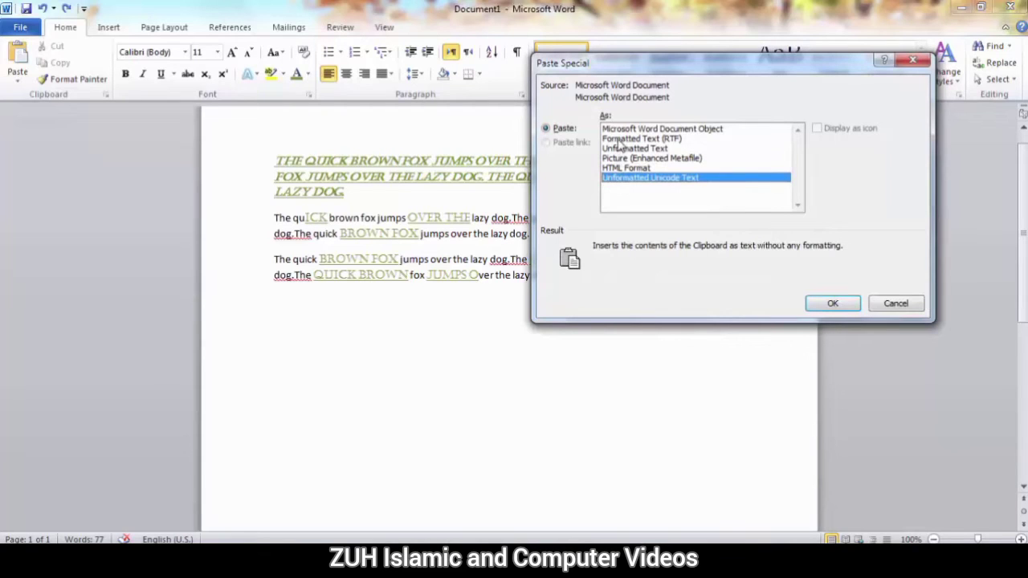
click(620, 149)
click(620, 177)
click(822, 305)
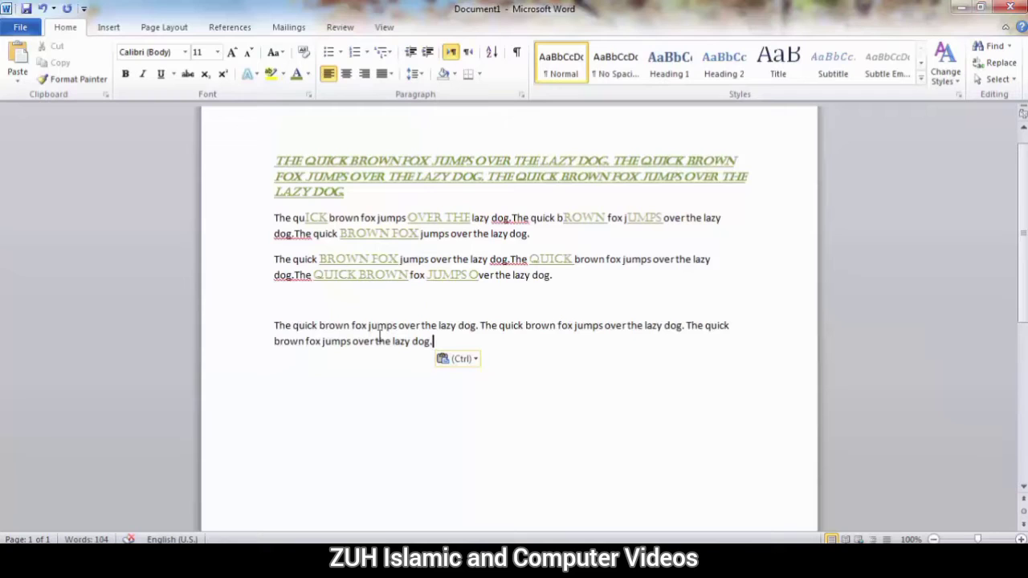
key(ctrl+z)
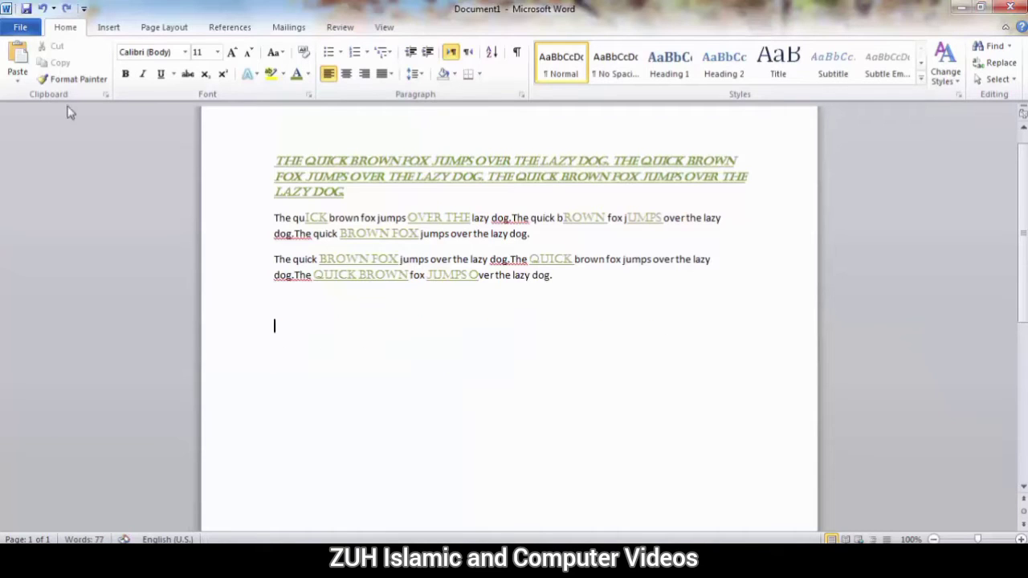
click(18, 76)
click(50, 136)
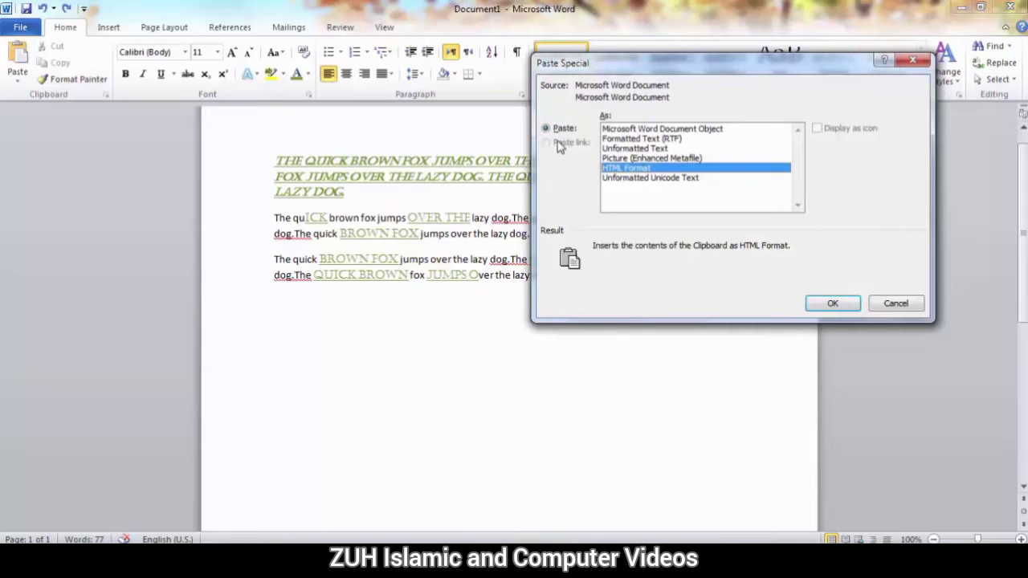
click(893, 306)
Create a new blank document and fill it with sample paragraphs using =rand().
key(ctrl+n)
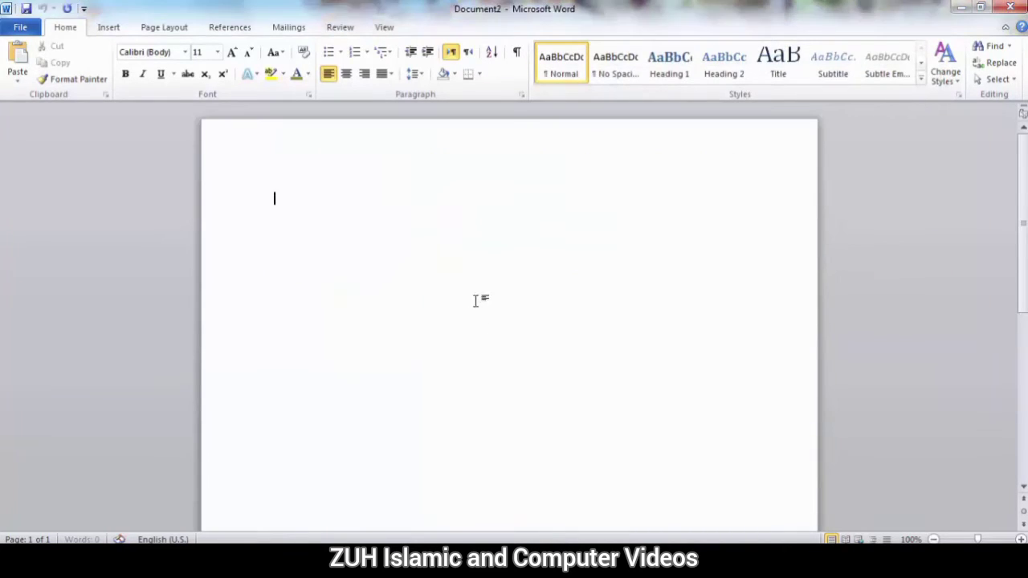
text(=rand())
key(Return)
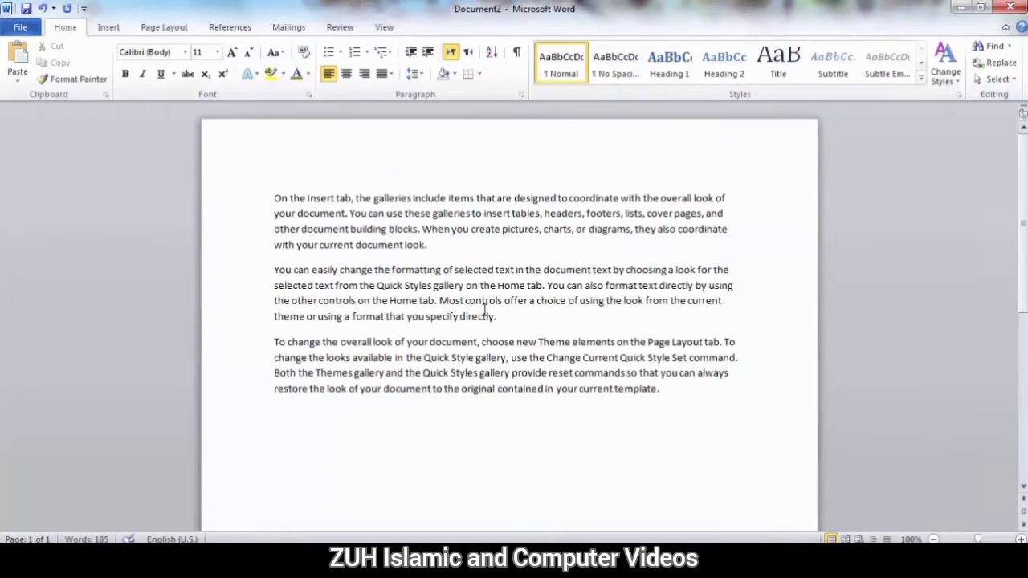
Format the first sample paragraph in Bahij TheSansArabic Black, dark red, at size 12.
drag(432, 243, 255, 148)
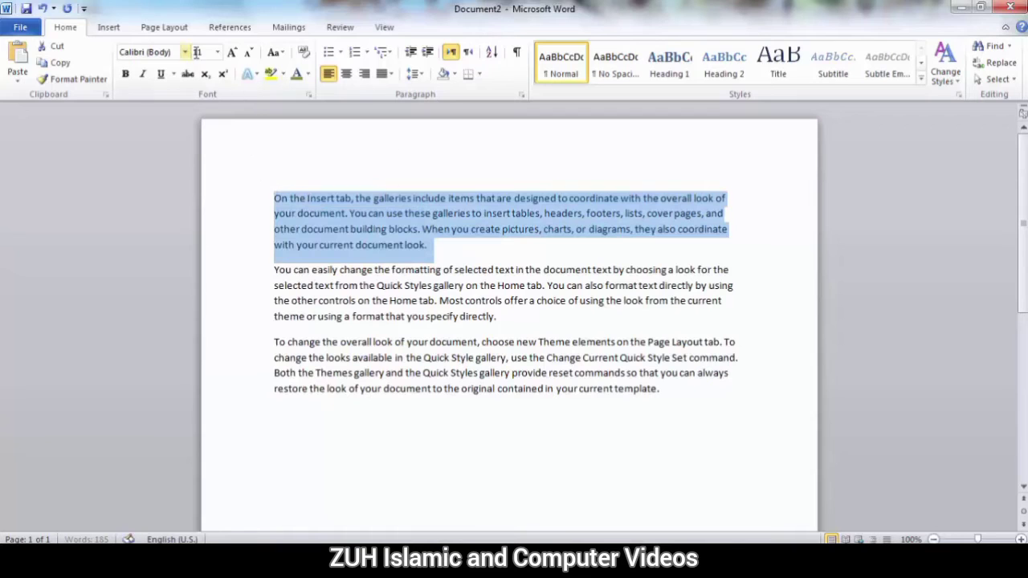
click(185, 52)
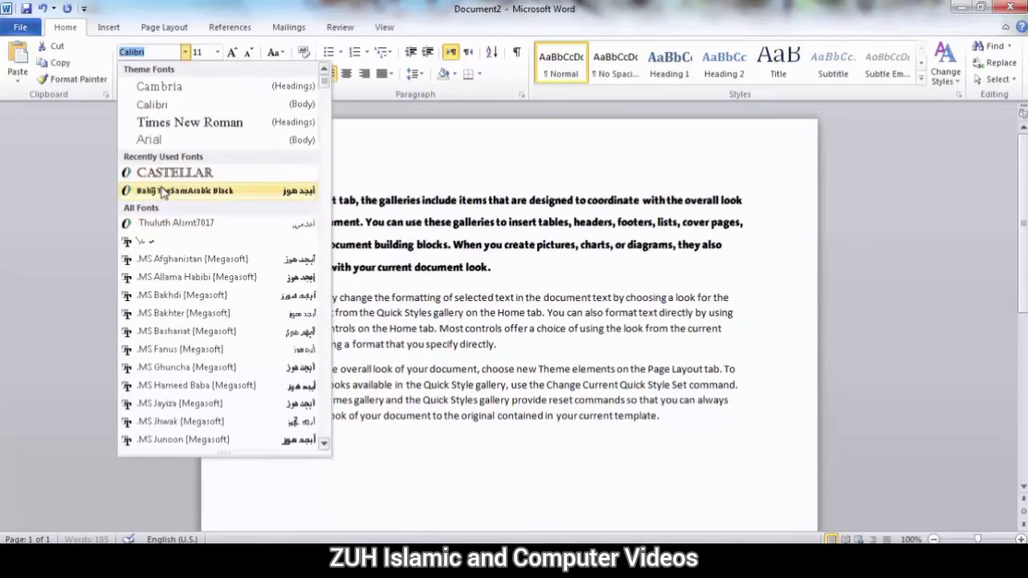
click(193, 187)
click(308, 74)
click(303, 199)
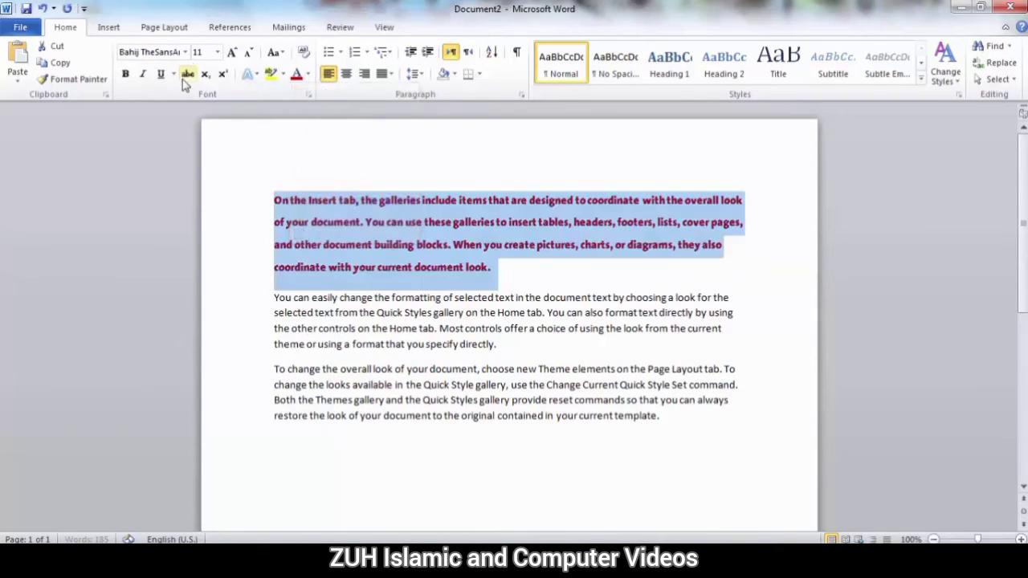
click(231, 54)
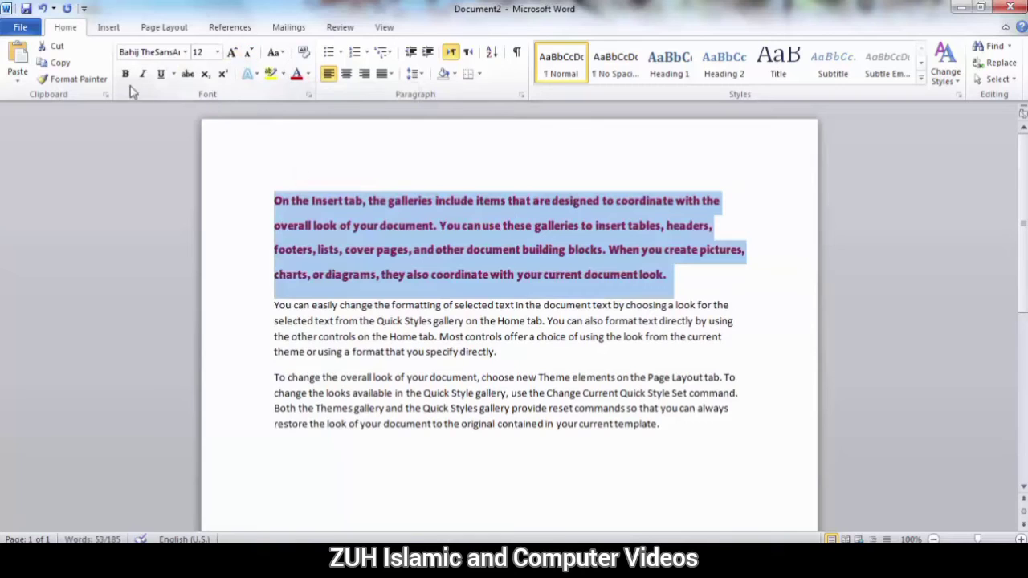
Paste the copied first paragraph at the end of the document as an HTML Format link using Paste Special.
click(294, 454)
click(18, 76)
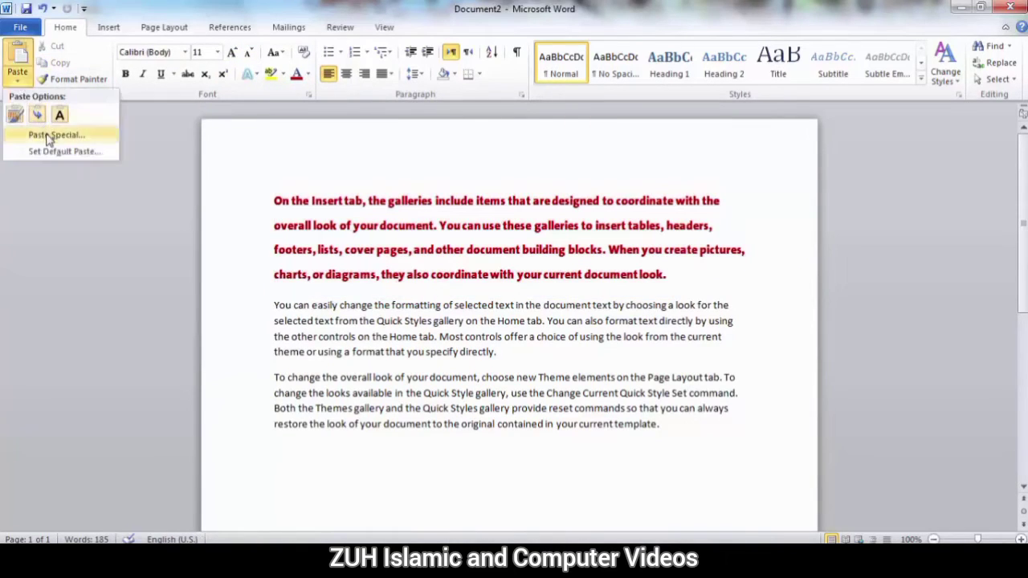
click(48, 136)
click(567, 145)
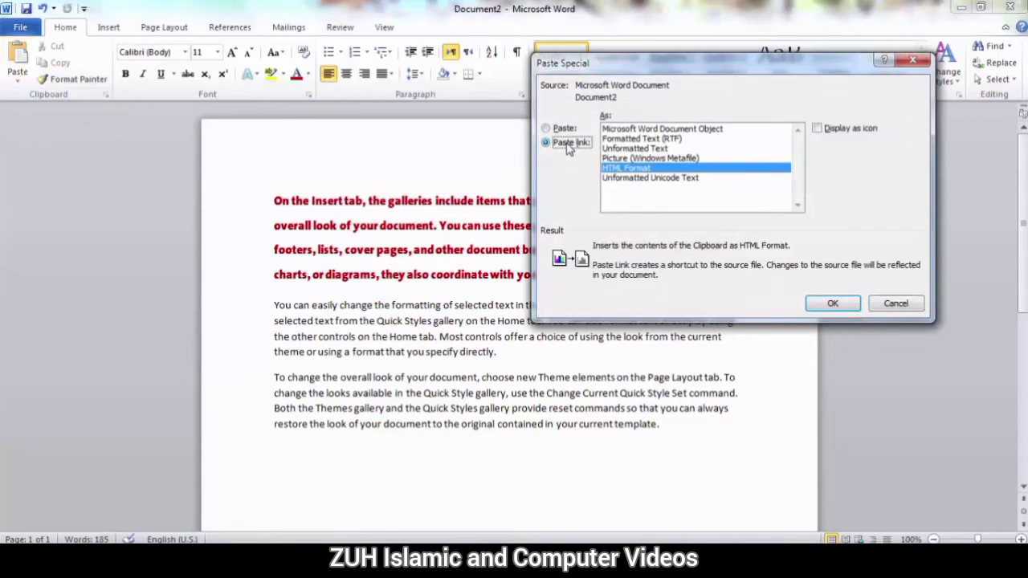
click(833, 304)
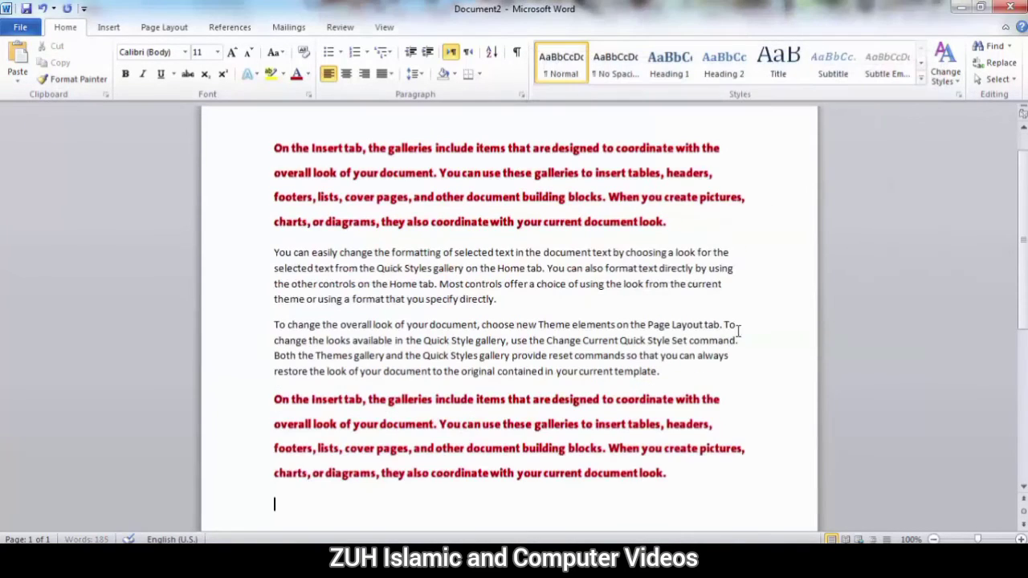
Recolor the first paragraph's text from "galleries include items" through "You" green.
click(405, 197)
click(404, 406)
click(392, 213)
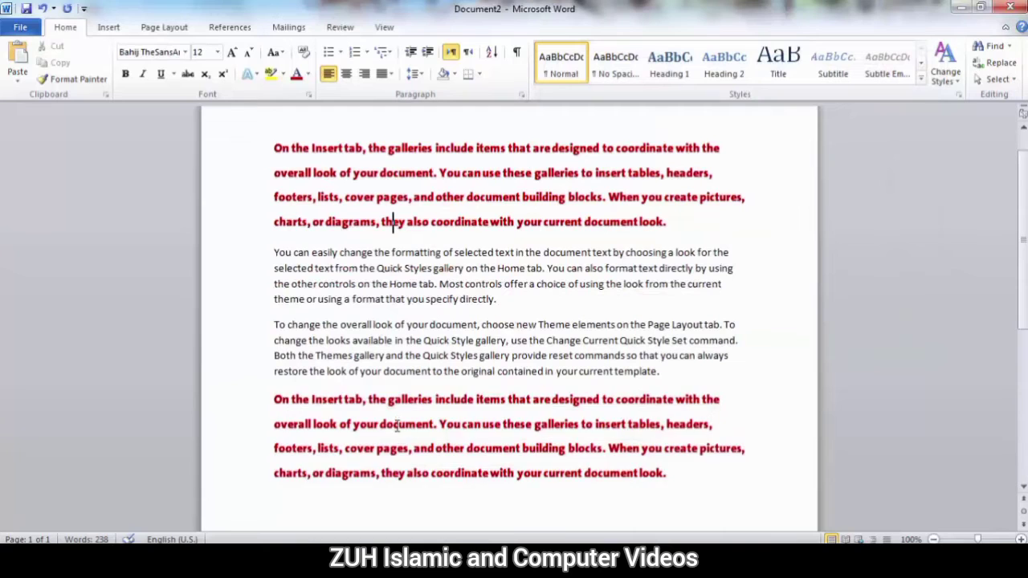
click(395, 426)
drag(462, 174, 388, 148)
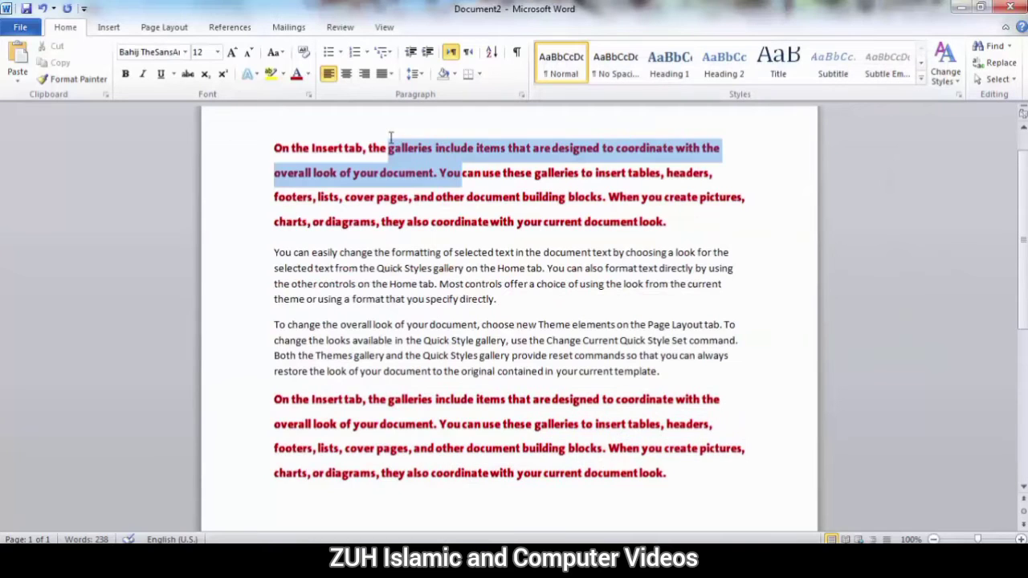
click(308, 73)
click(355, 202)
Update the link of the pasted paragraph at the end of the document.
click(435, 448)
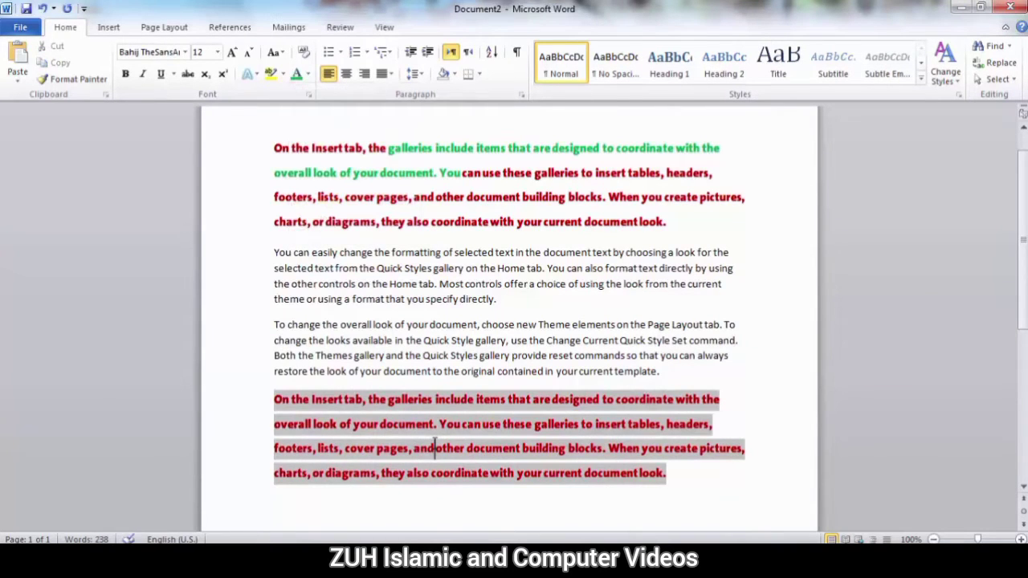
right_click(435, 443)
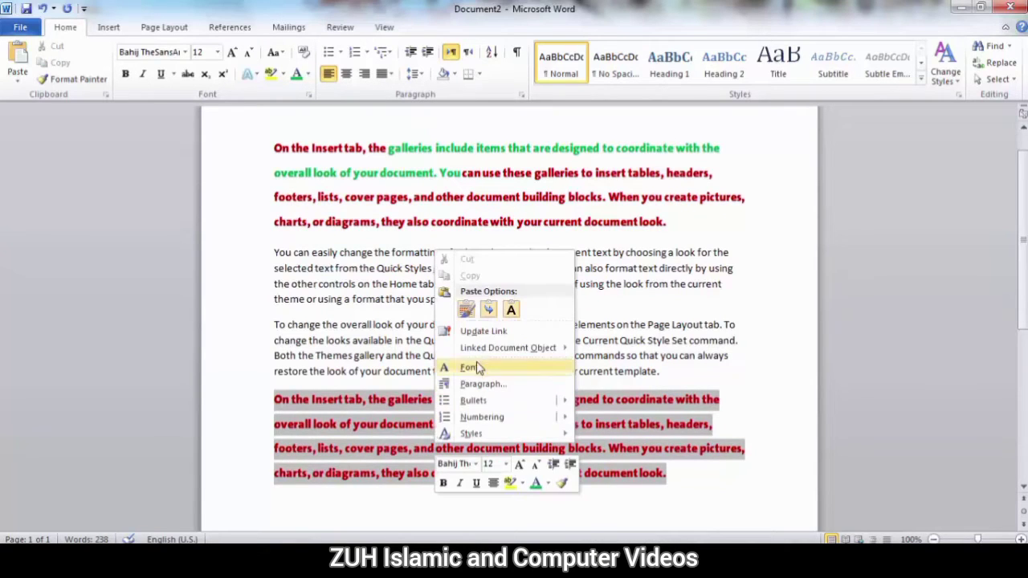
click(479, 331)
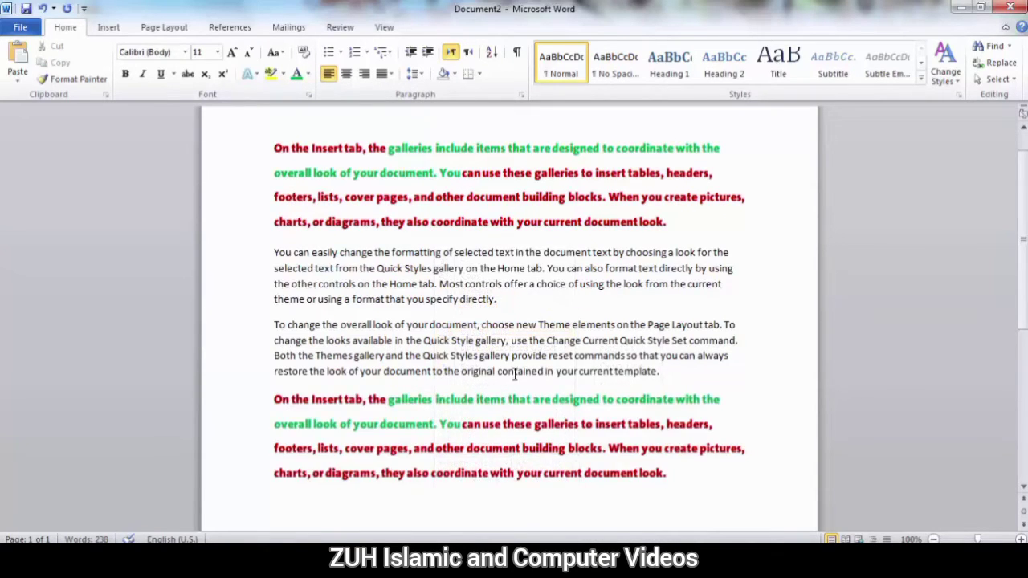
Review the Paste Special formats for the linked paragraph and close the dialog without pasting.
click(413, 401)
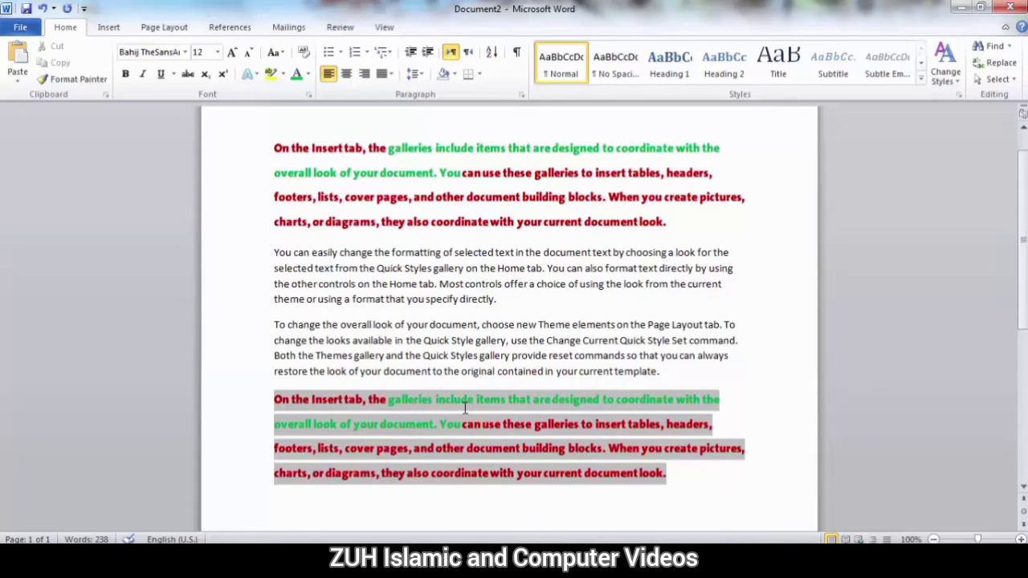
click(17, 77)
click(48, 133)
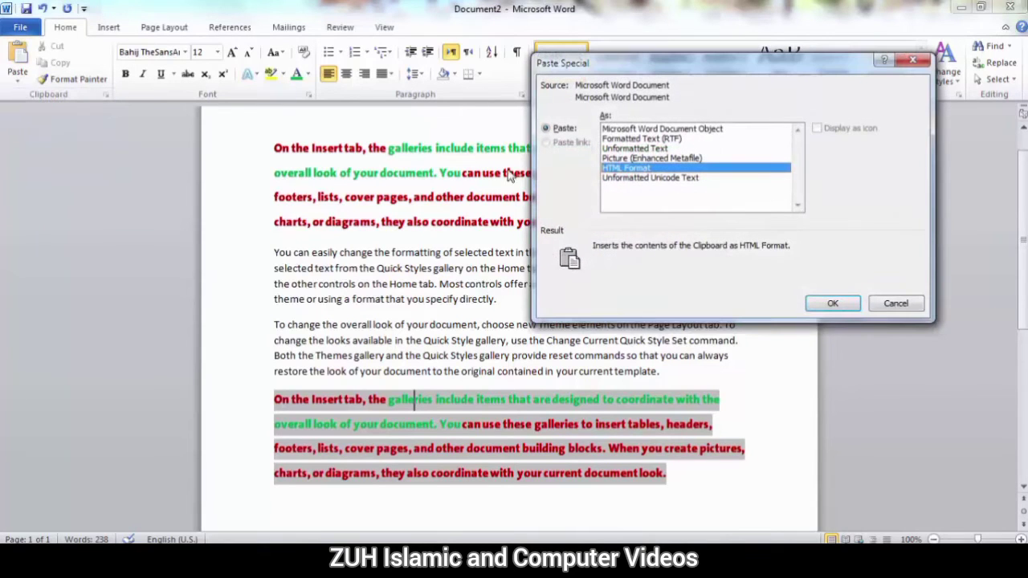
click(893, 306)
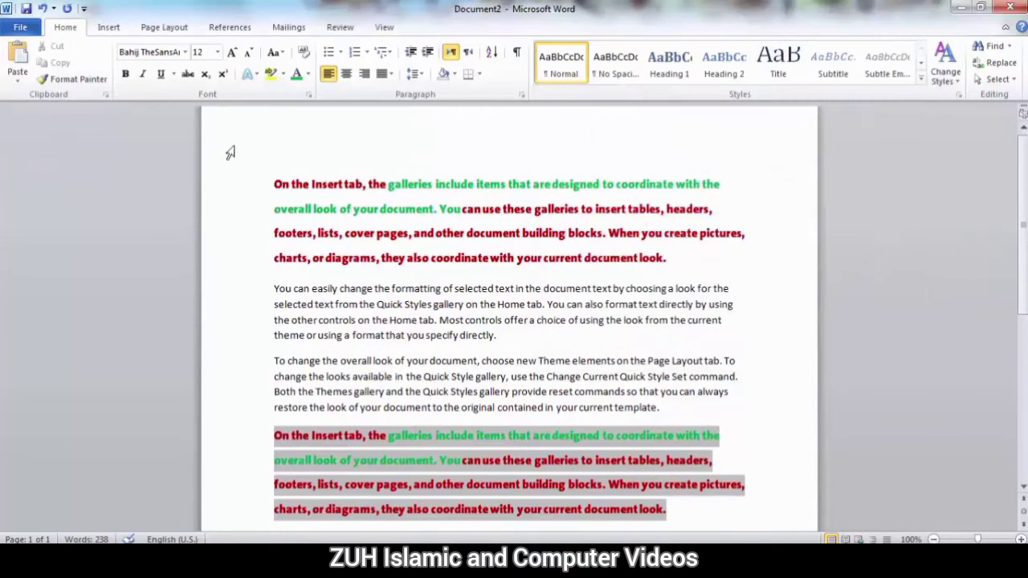
View the default paste settings in Word Options and the General options, and close the dialog without changes.
click(18, 78)
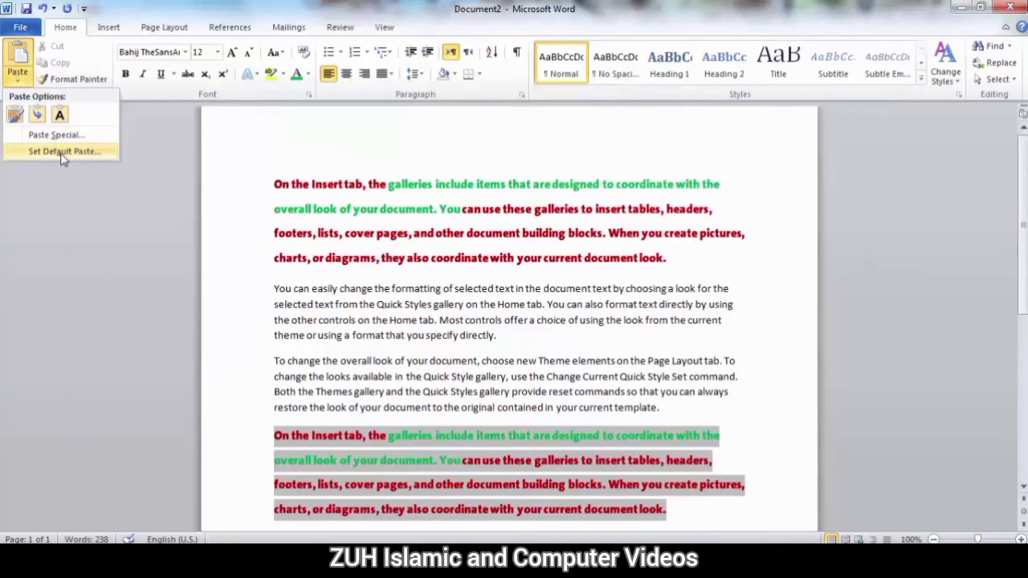
click(63, 153)
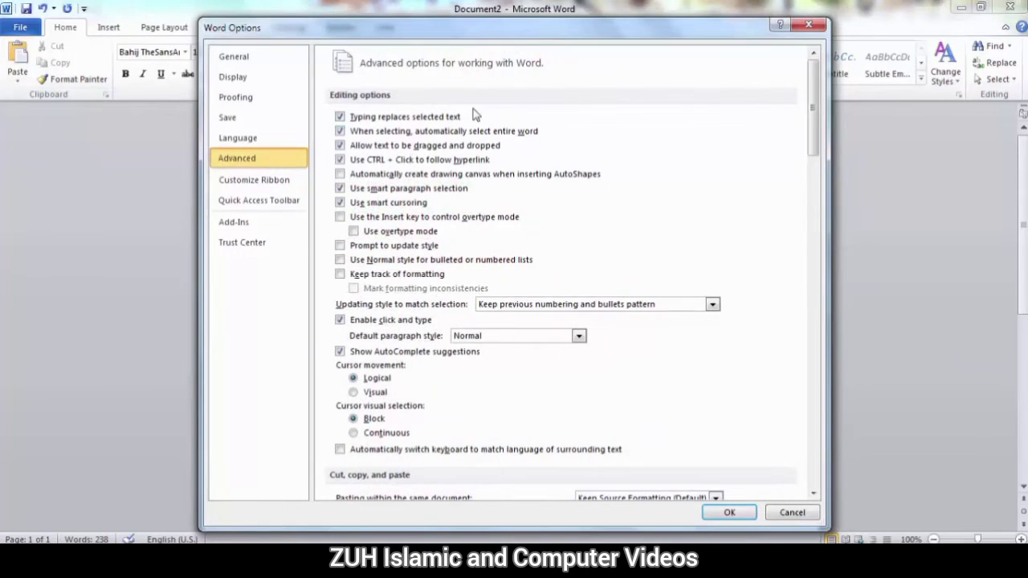
click(252, 58)
drag(363, 32, 338, 32)
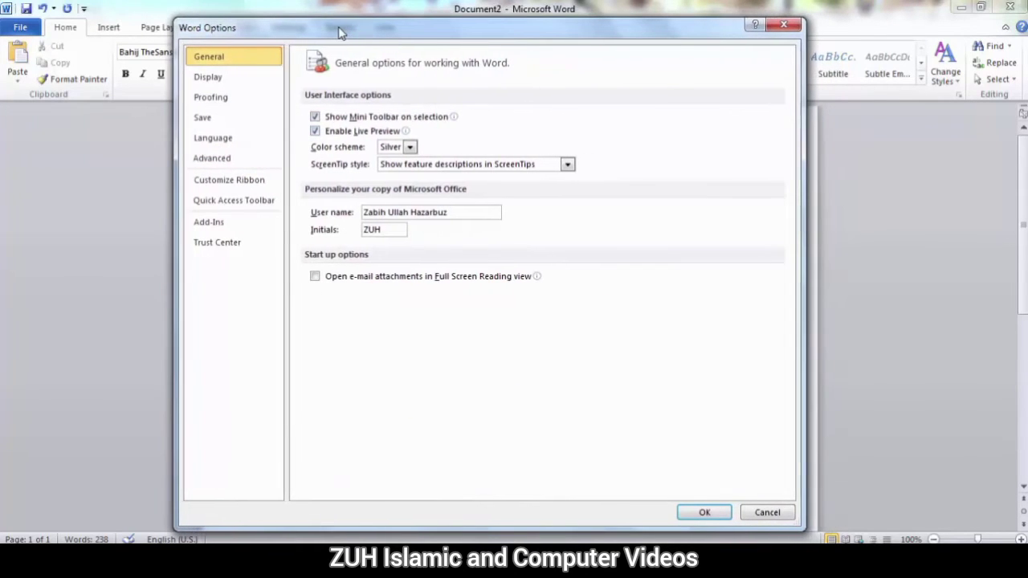
click(786, 28)
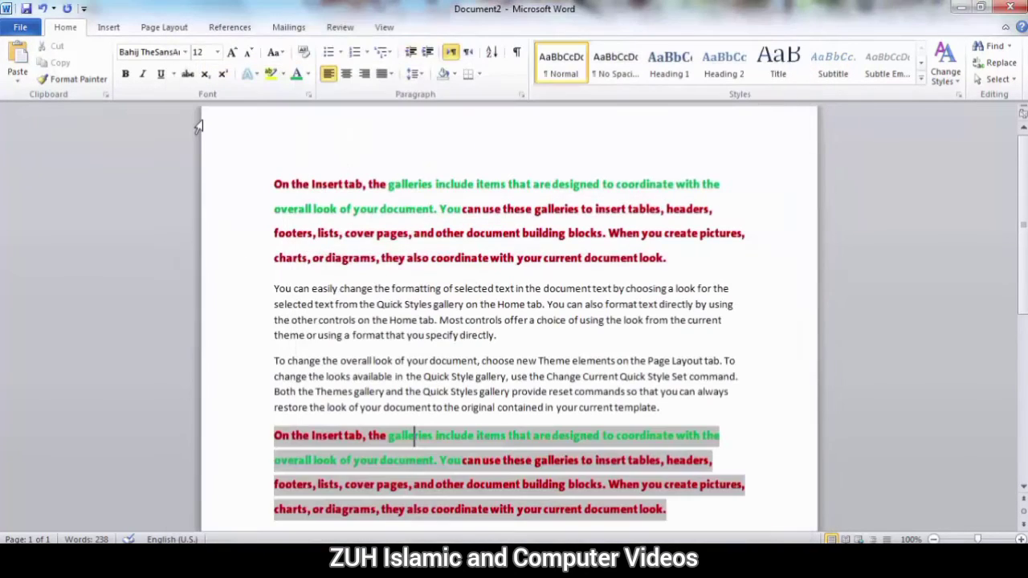
Show the Office Clipboard and clear all its collected items.
click(279, 237)
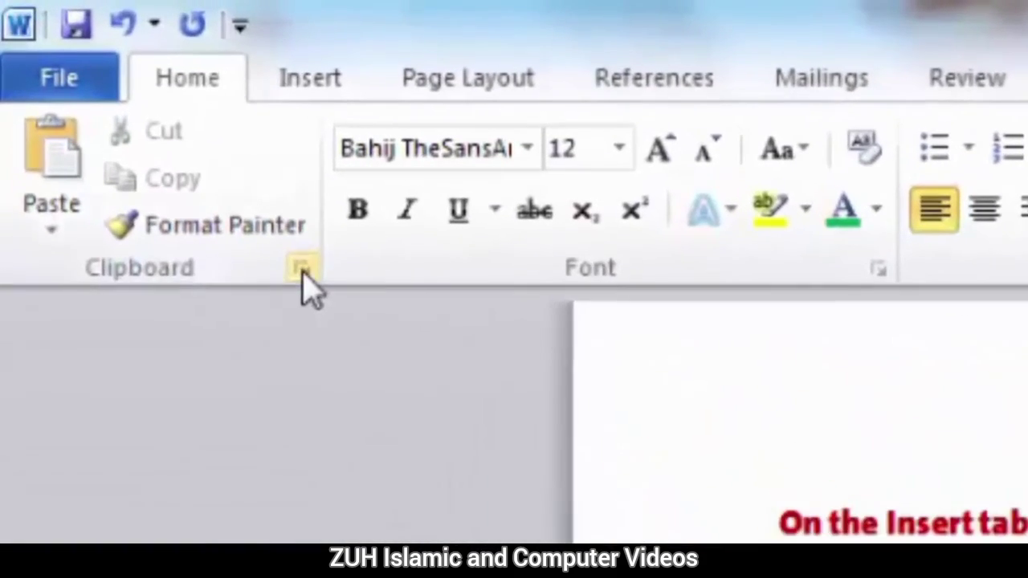
click(171, 153)
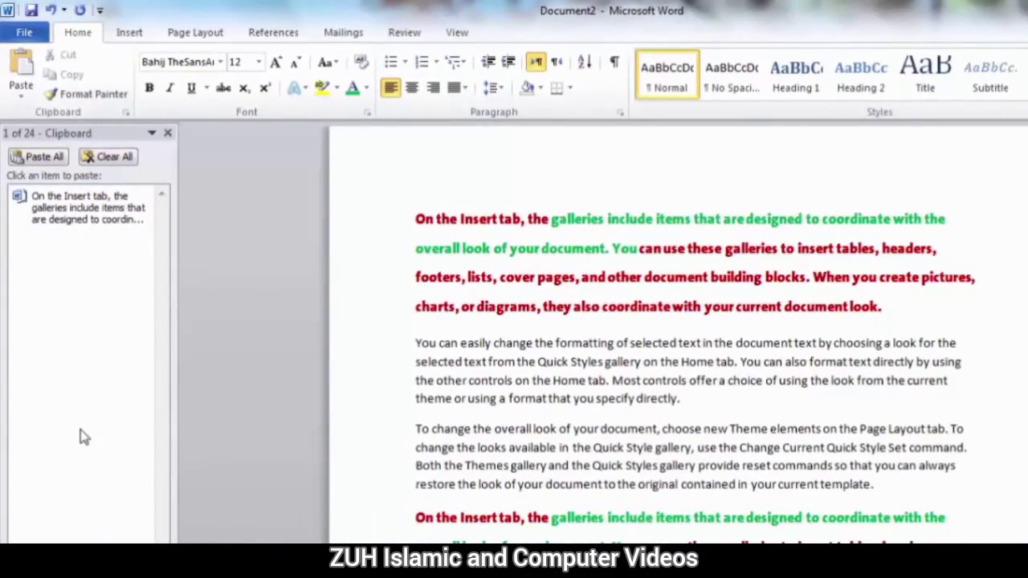
click(108, 159)
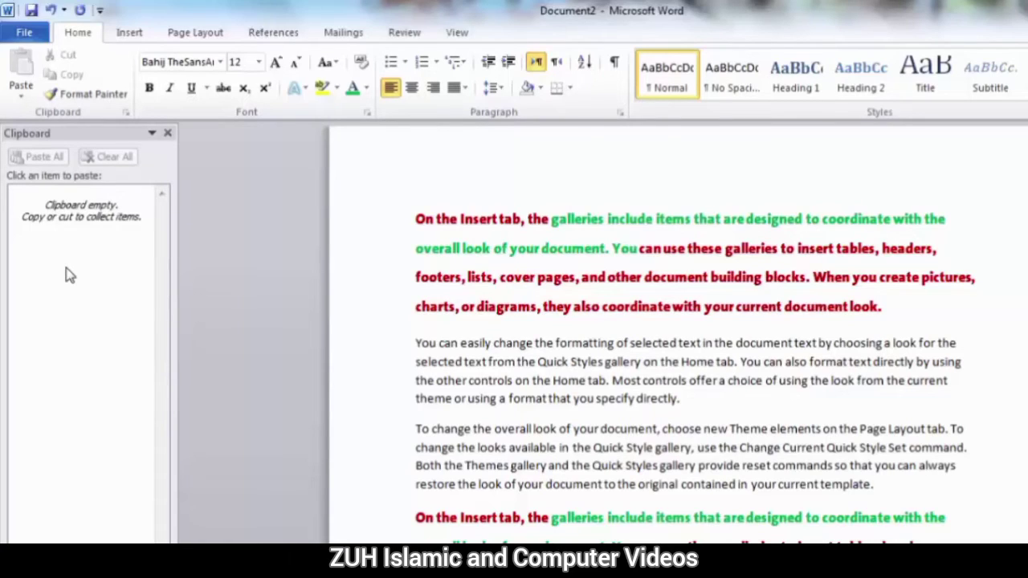
Copy "On the Insert tab, the galleries" from the first paragraph to the clipboard.
drag(436, 218, 594, 402)
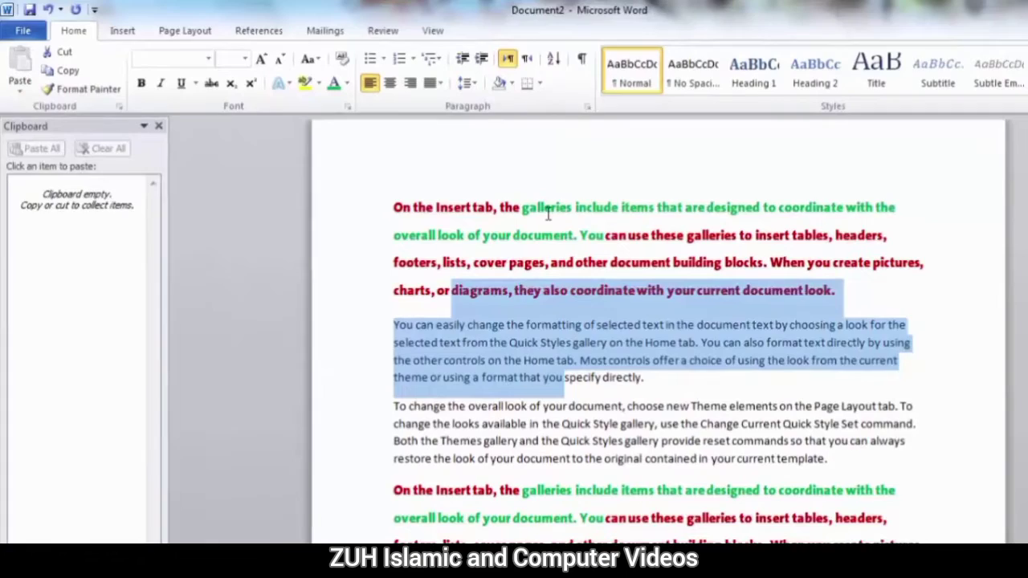
drag(551, 218, 637, 249)
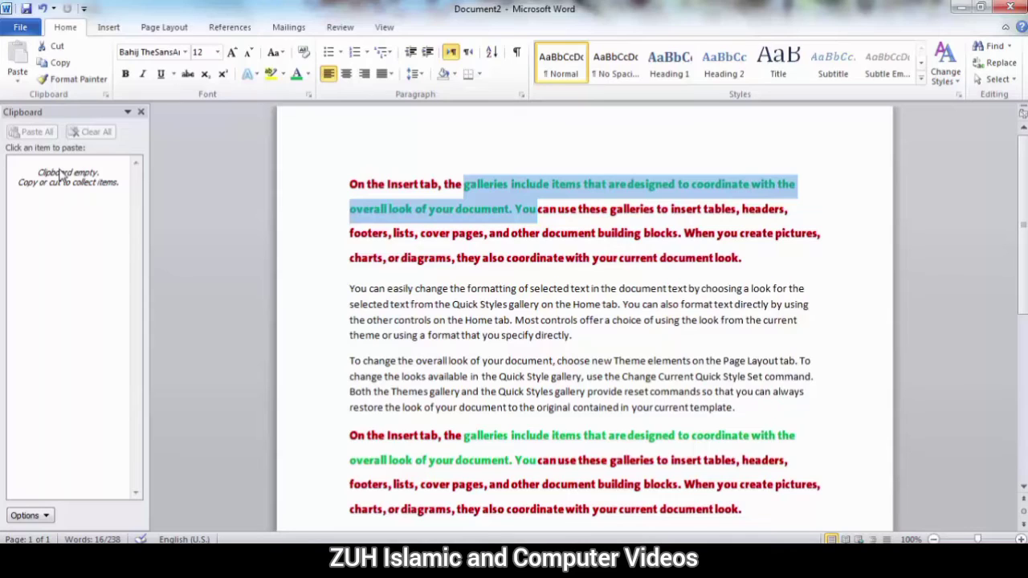
click(426, 288)
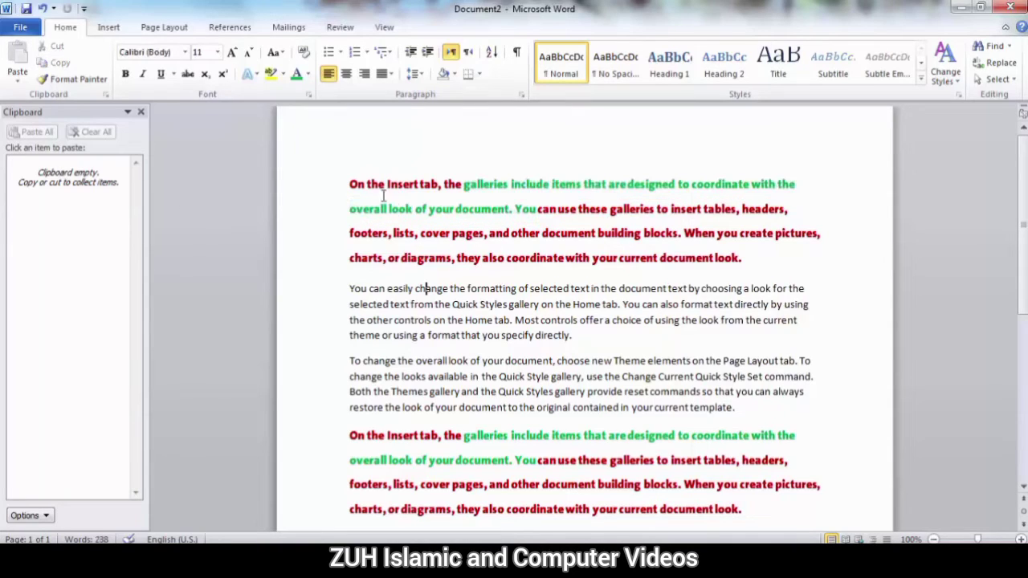
drag(350, 184, 483, 188)
key(ctrl+c)
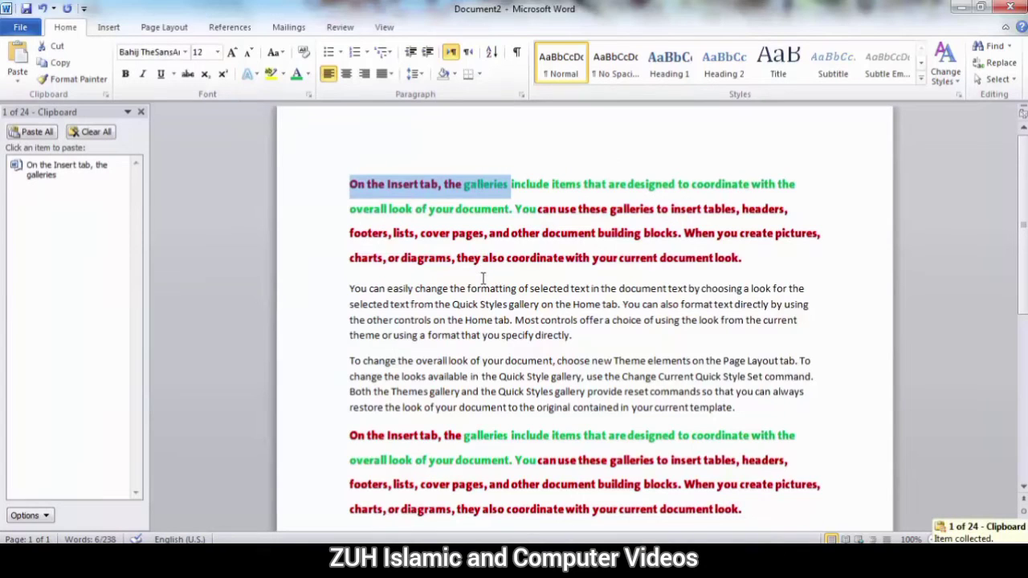
Copy the second paragraph's text from "can easily change" through "using a format" to the clipboard.
click(434, 259)
drag(369, 288, 462, 337)
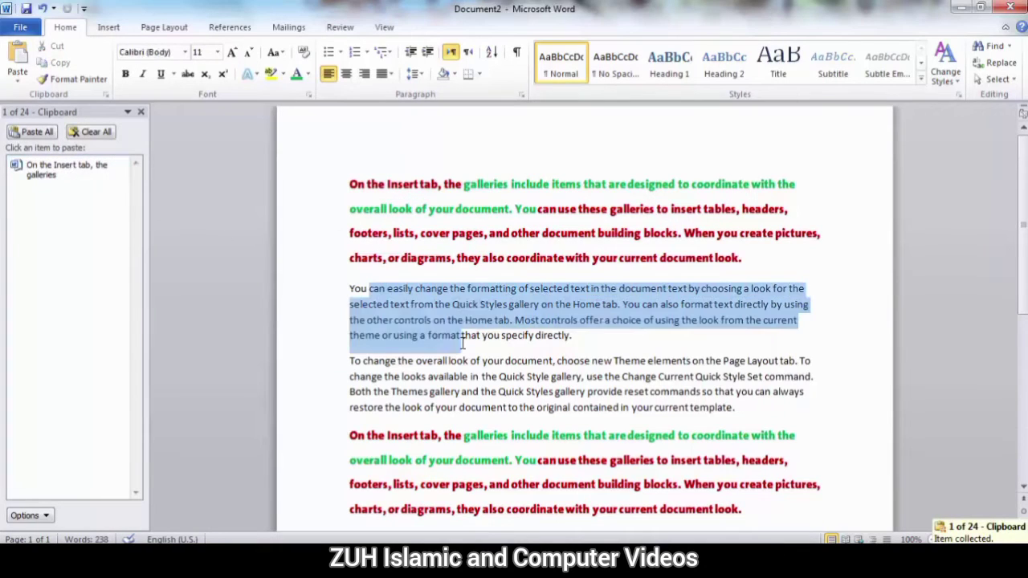
key(ctrl+c)
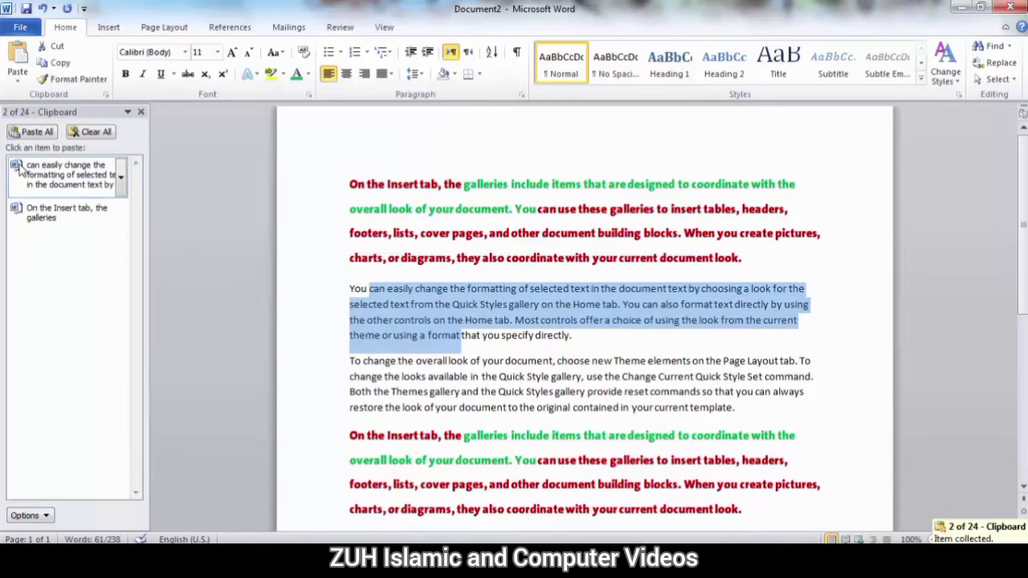
click(373, 232)
Draw a rectangle about 0.47" high and 0.67" wide over the first paragraph and copy it to the clipboard.
click(108, 27)
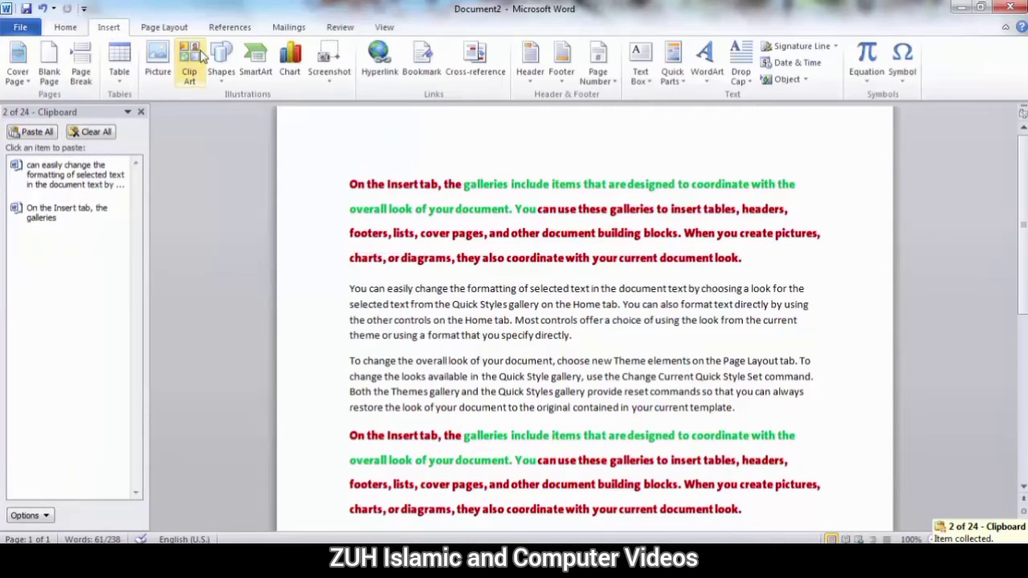
click(221, 60)
click(261, 112)
drag(415, 207, 465, 242)
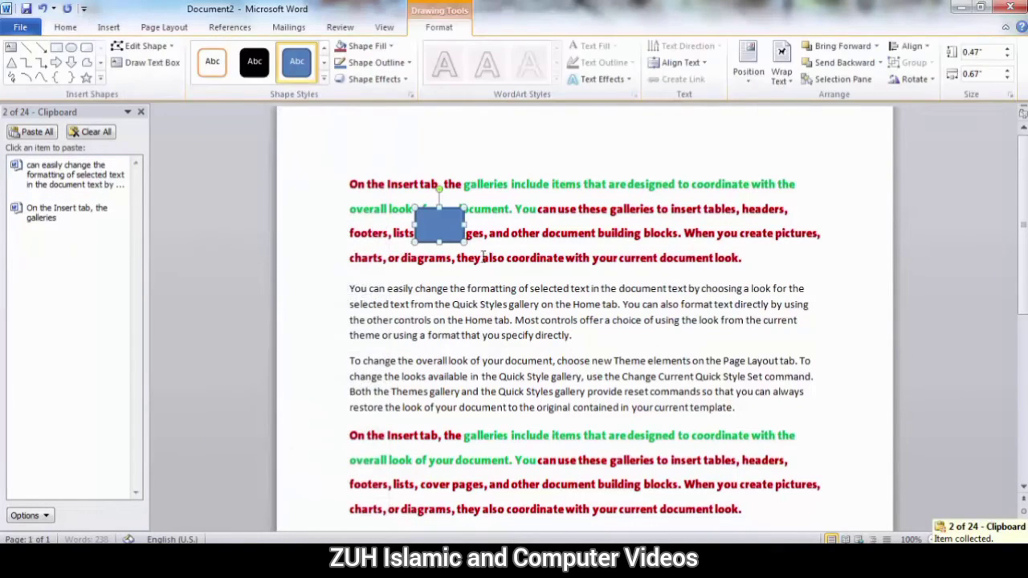
key(ctrl+c)
click(446, 341)
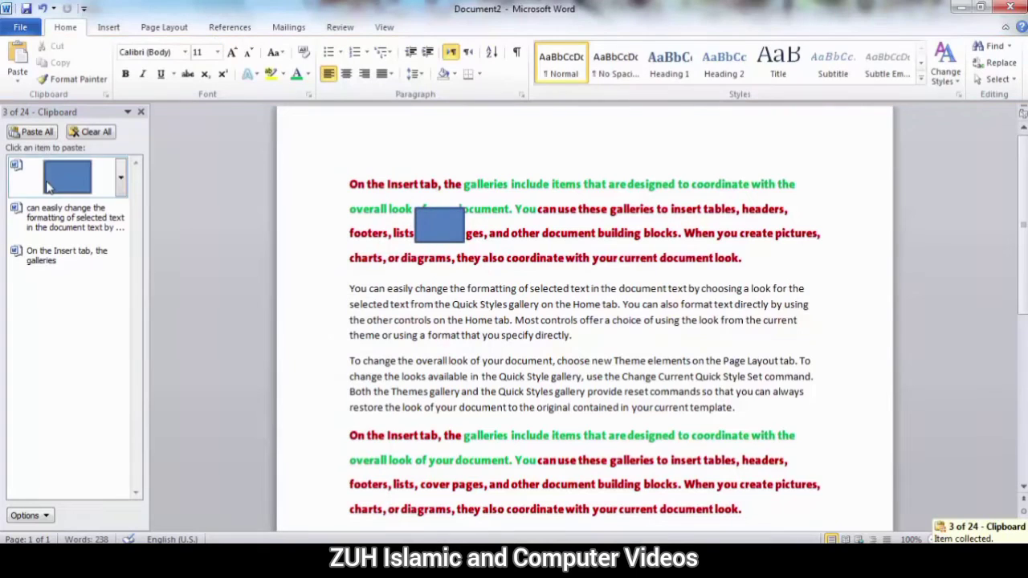
Apply the black filled shape style to the rectangle in the first paragraph and cut it to the clipboard.
click(48, 182)
click(443, 233)
double_click(443, 233)
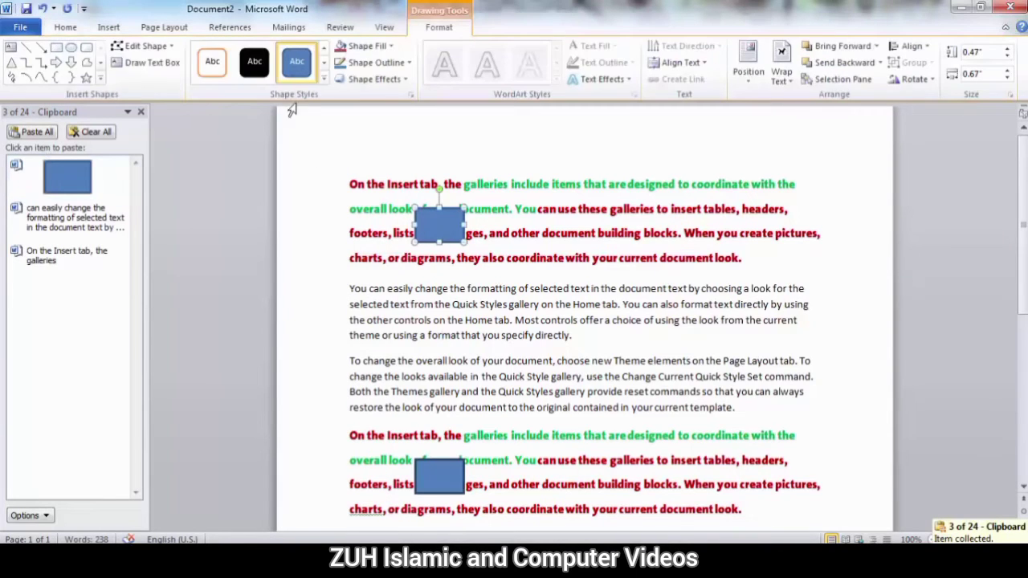
click(254, 61)
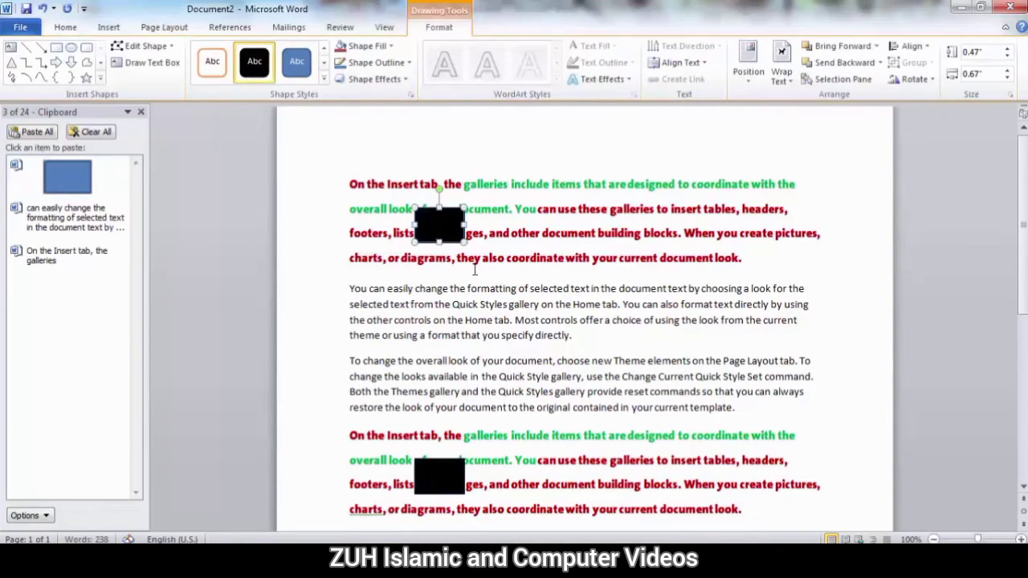
key(ctrl+x)
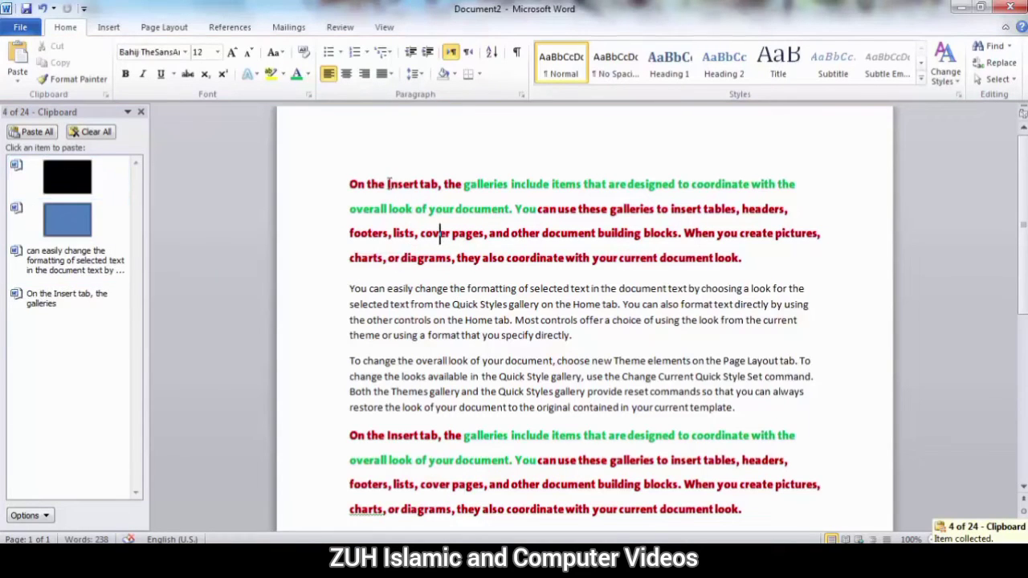
Copy the text from the start of the first paragraph through "Home tab" in the second paragraph.
drag(372, 163, 509, 321)
key(ctrl+c)
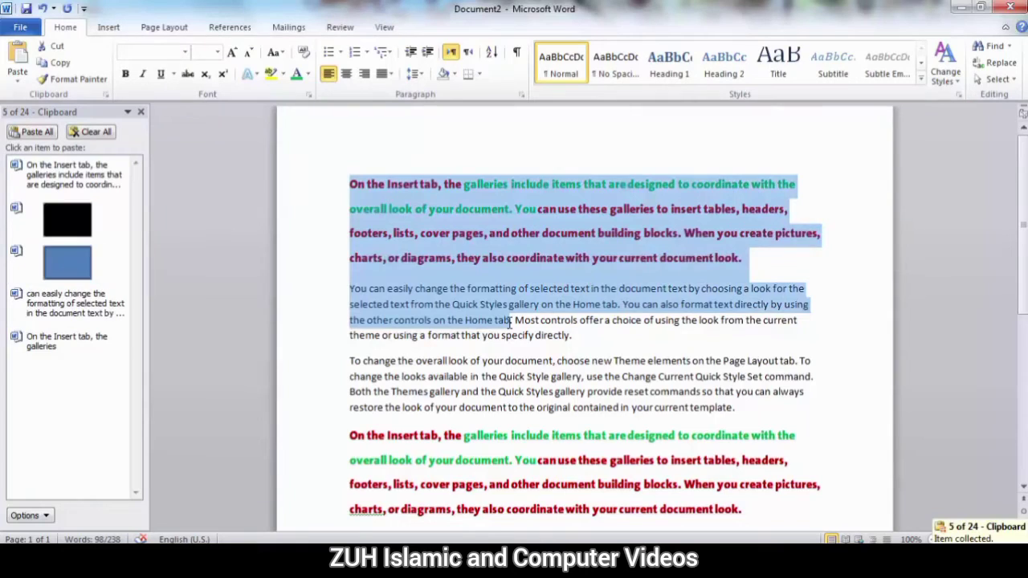
click(509, 322)
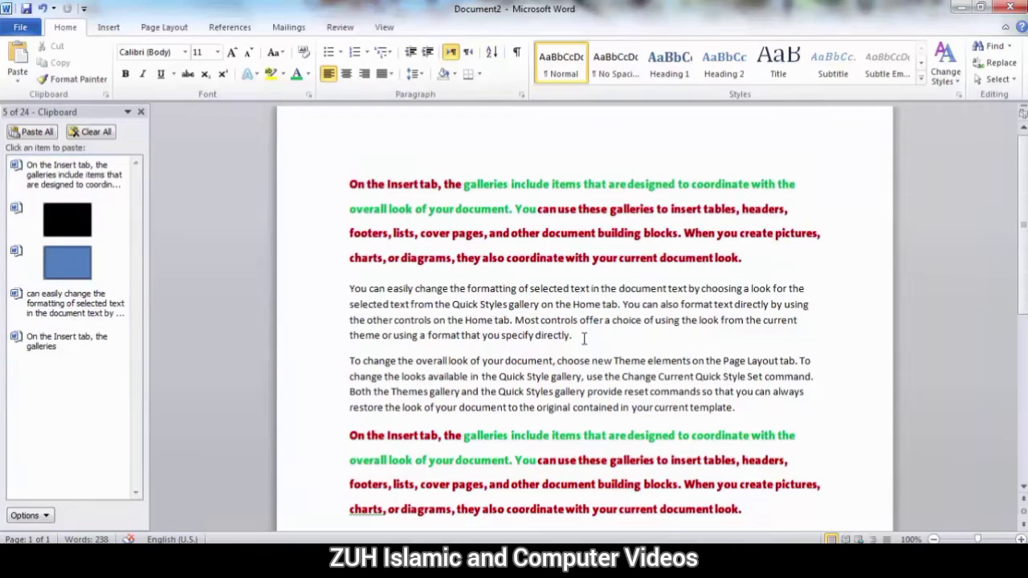
Create a new blank document and paste the blue rectangle from the collected clipboard items.
scroll(584, 338, down, 8)
key(ctrl+n)
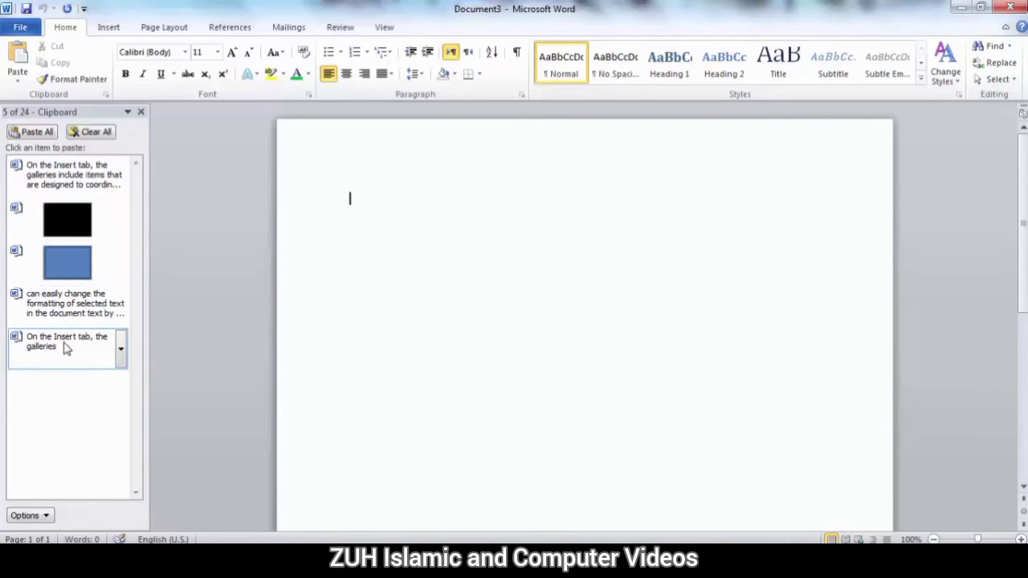
click(120, 265)
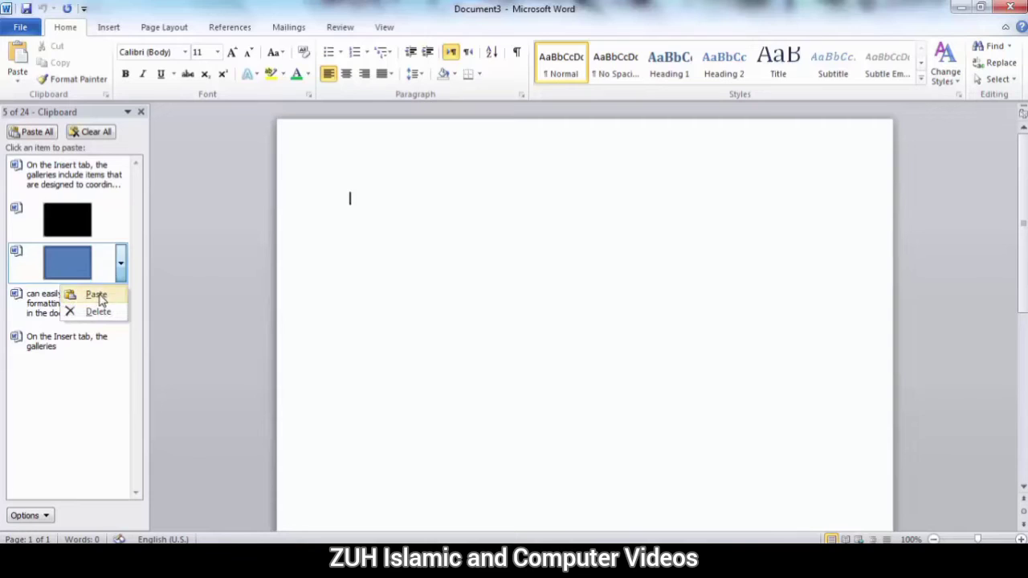
click(95, 294)
click(473, 253)
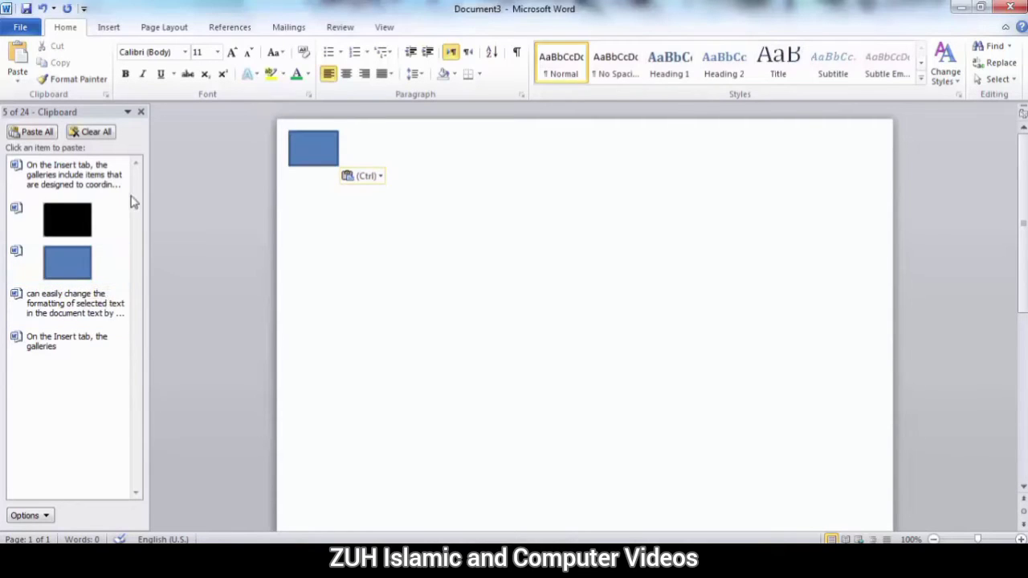
Paste the collected "On the Insert tab" text, the blue rectangle and the "can easily change the formatting" text from the clipboard items.
click(123, 181)
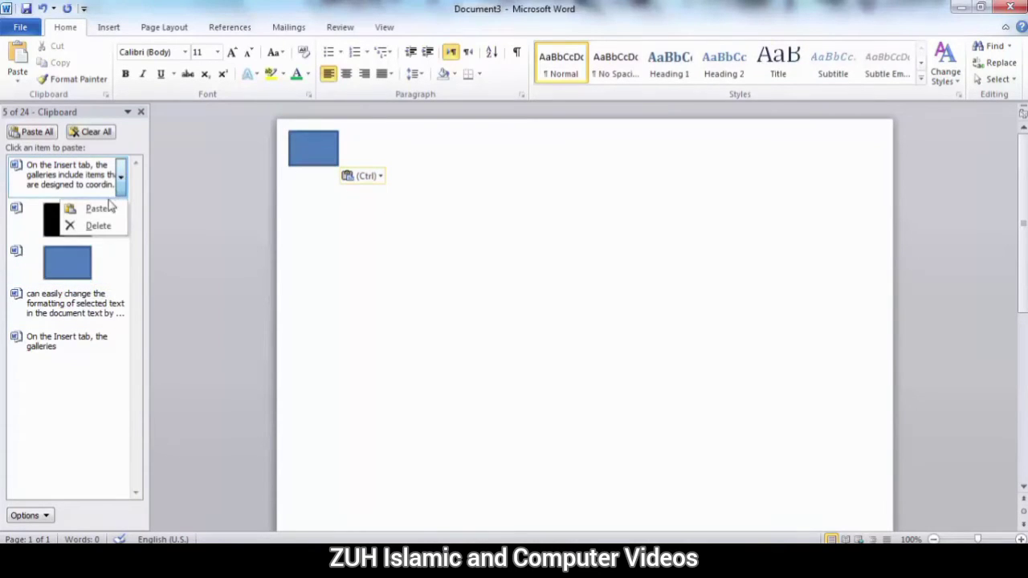
click(98, 208)
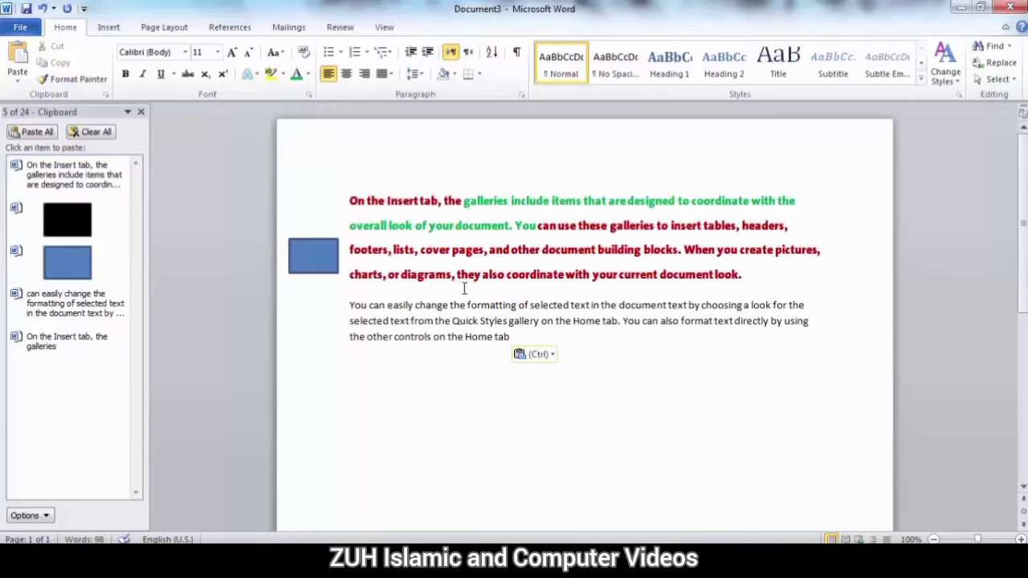
click(19, 255)
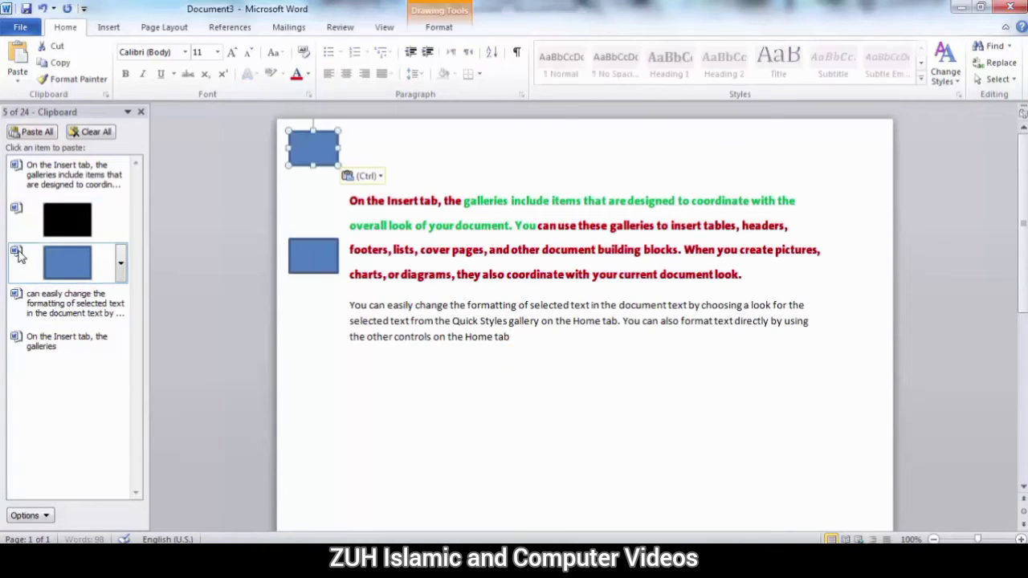
click(72, 310)
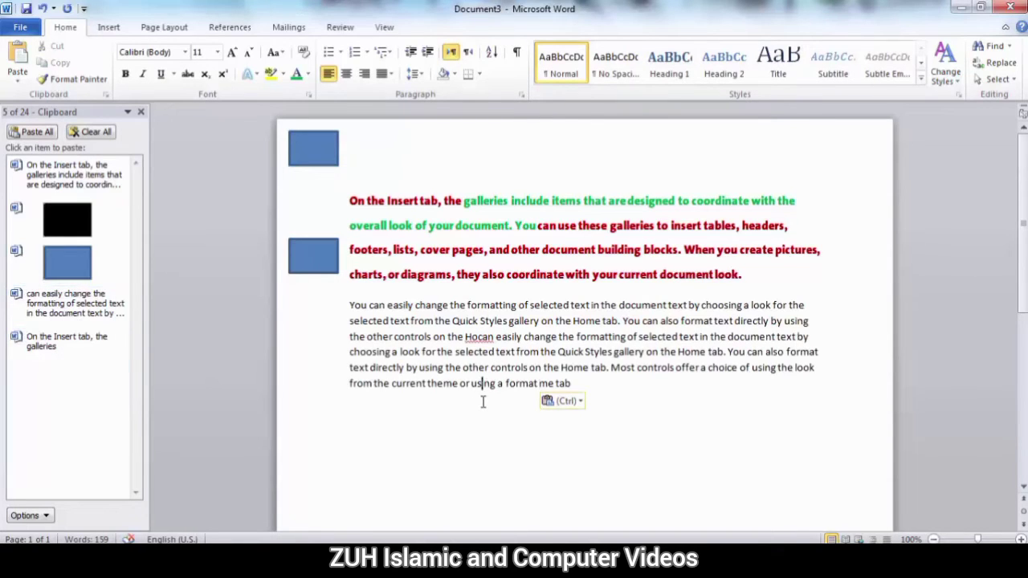
Delete everything in the document and paste all the collected clipboard items at once.
key(ctrl+a)
key(Delete)
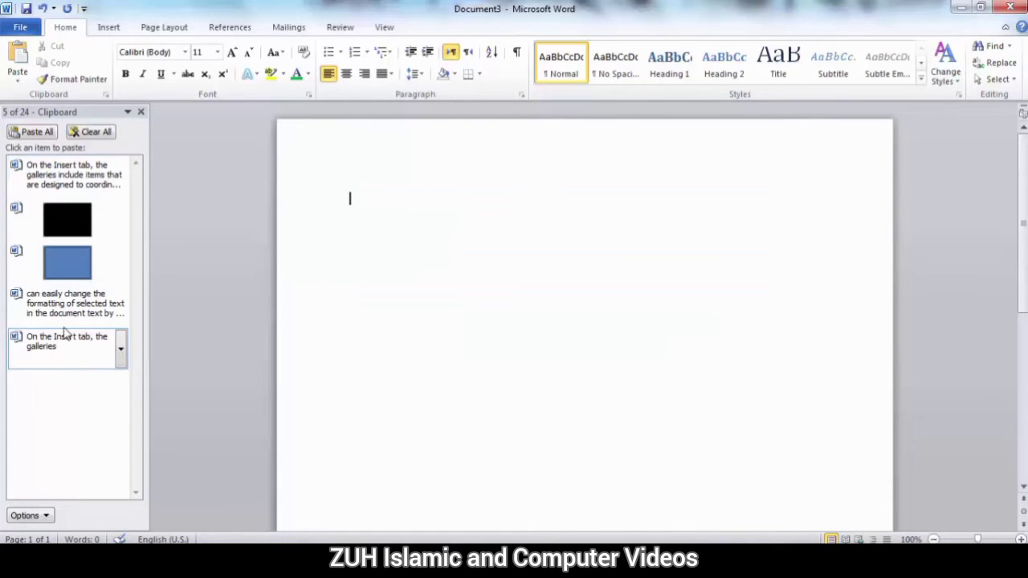
click(32, 131)
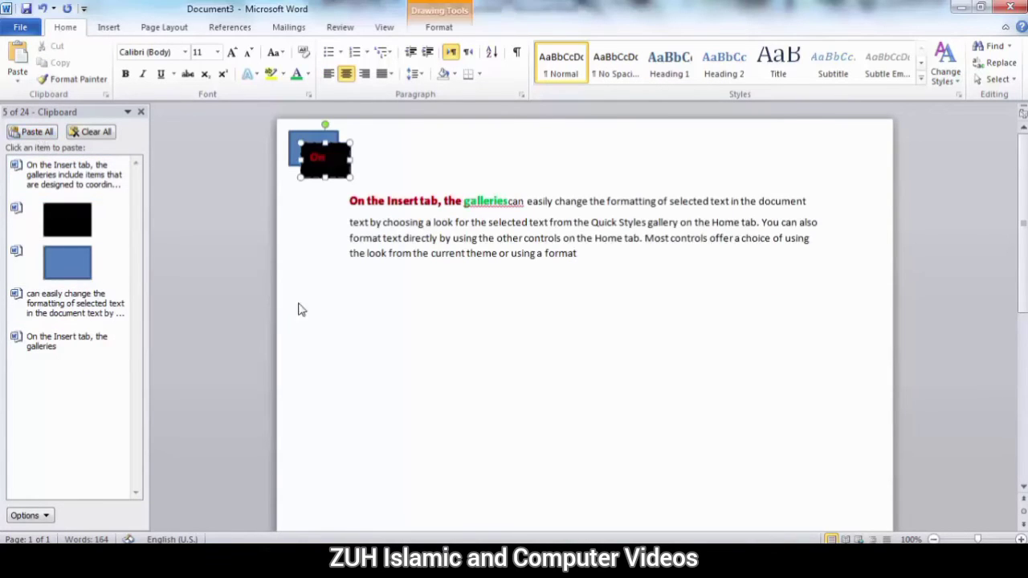
click(430, 309)
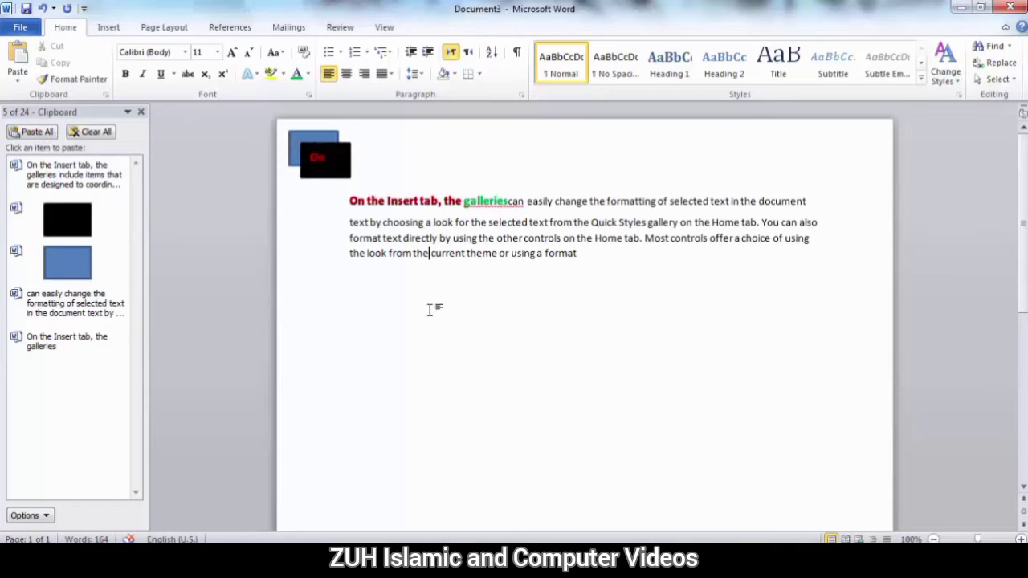
Clear all collected clipboard items and close the Clipboard pane.
click(96, 132)
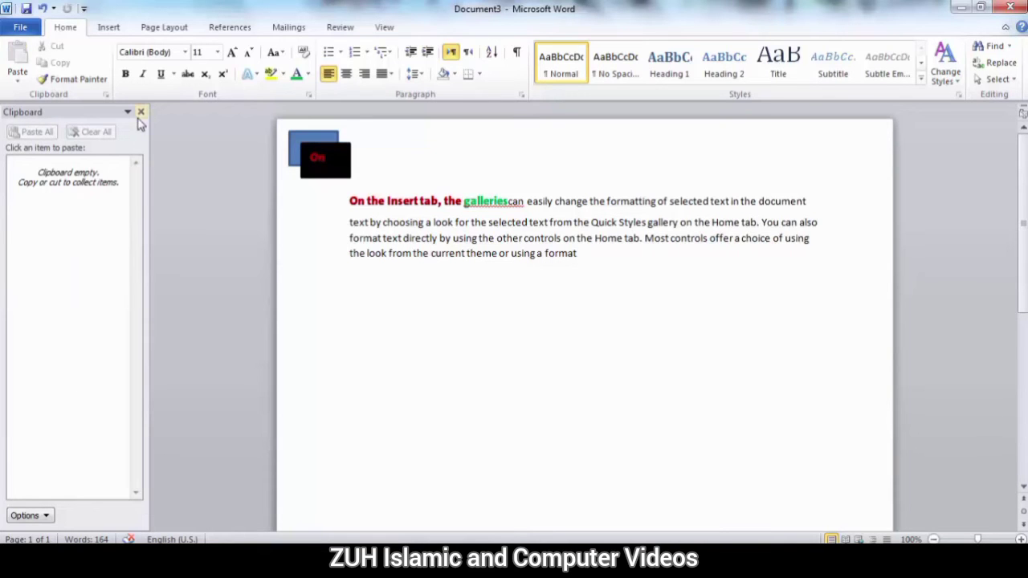
click(45, 516)
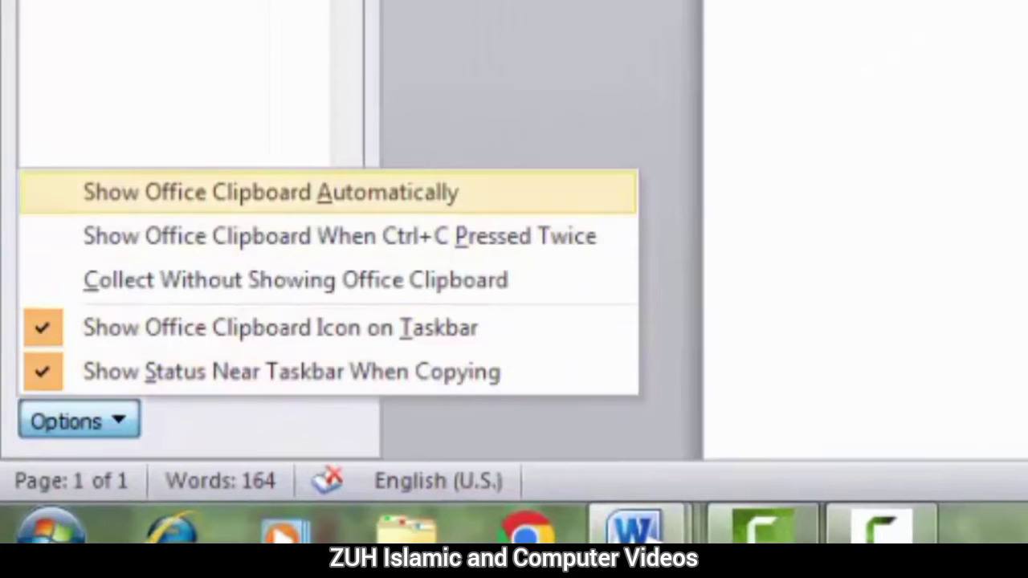
key(Escape)
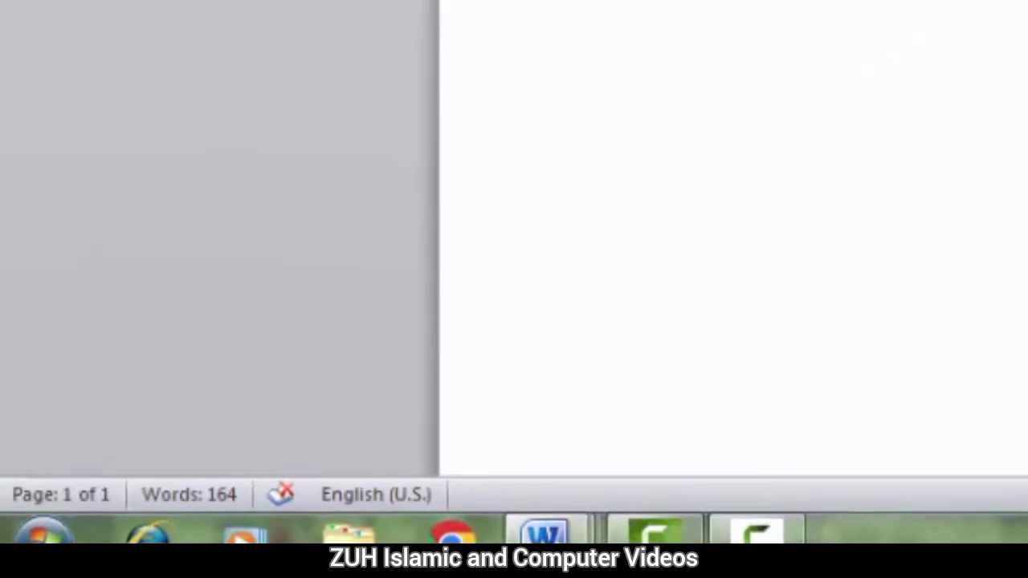
Close Document3, Document2 and Document1 without saving their changes.
key(alt+F4)
key(Right)
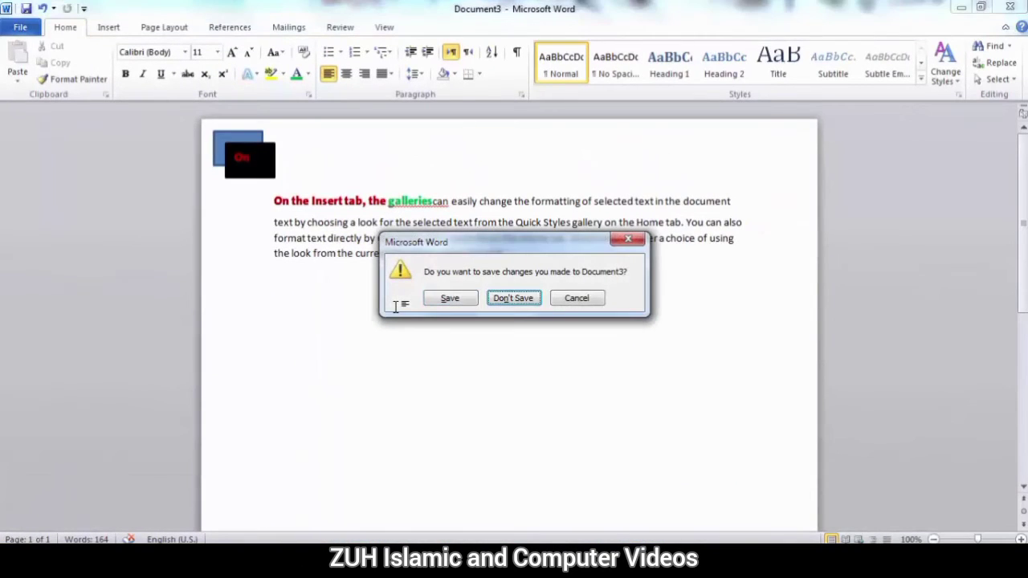
key(Return)
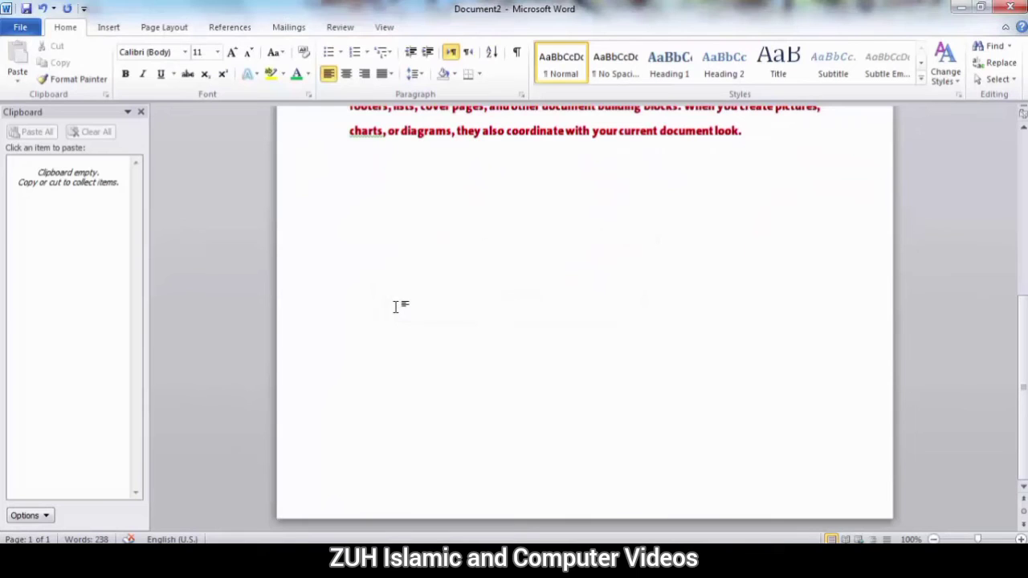
key(alt+F4)
key(Right)
key(Return)
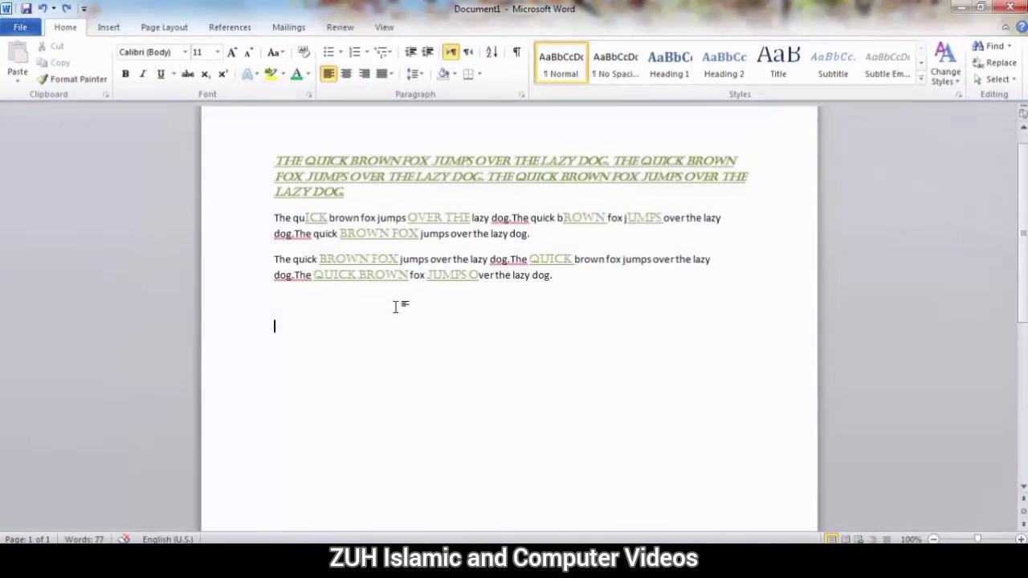
key(ctrl+w)
key(Right)
key(Return)
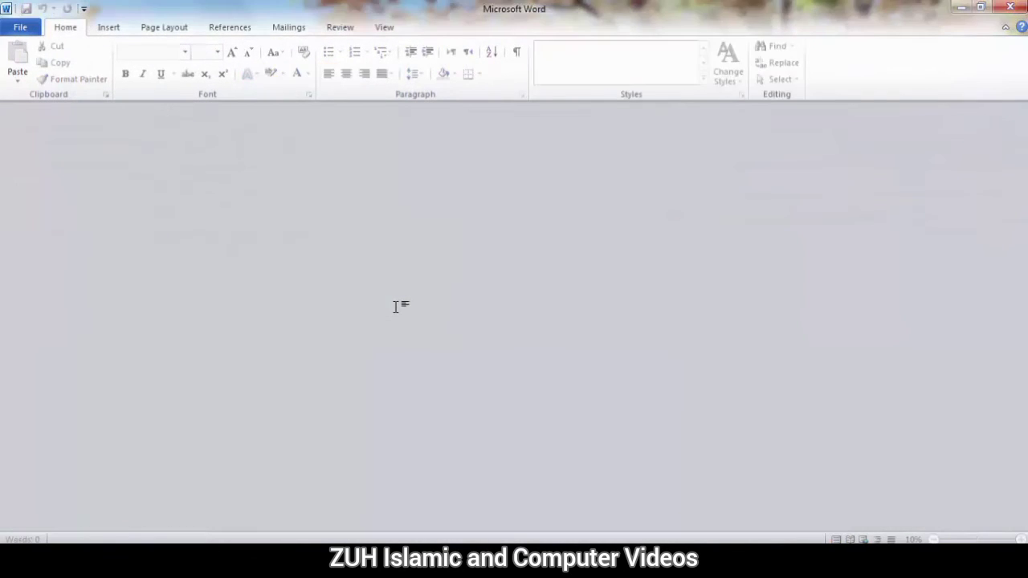
Create a new blank document and fill it with sample paragraphs using =rand().
key(ctrl+n)
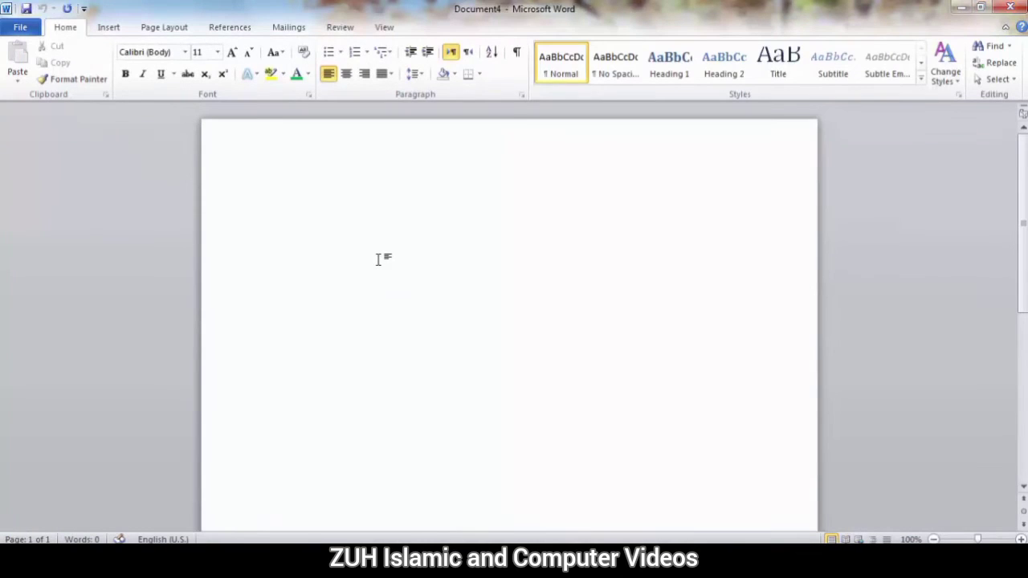
text(=rand())
key(Return)
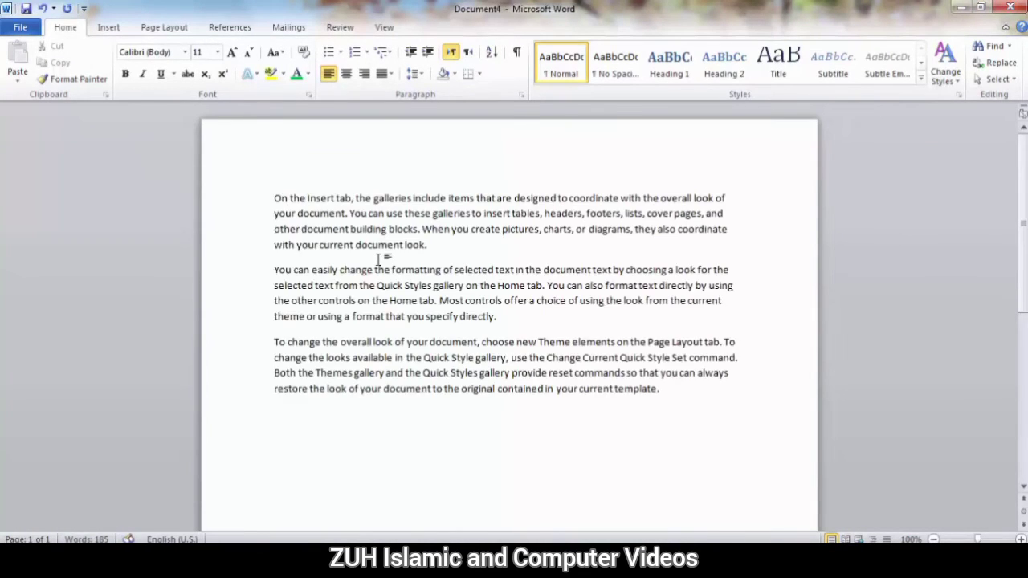
Enable Show Office Clipboard Automatically in the Clipboard pane's options and close the pane.
click(105, 94)
click(30, 515)
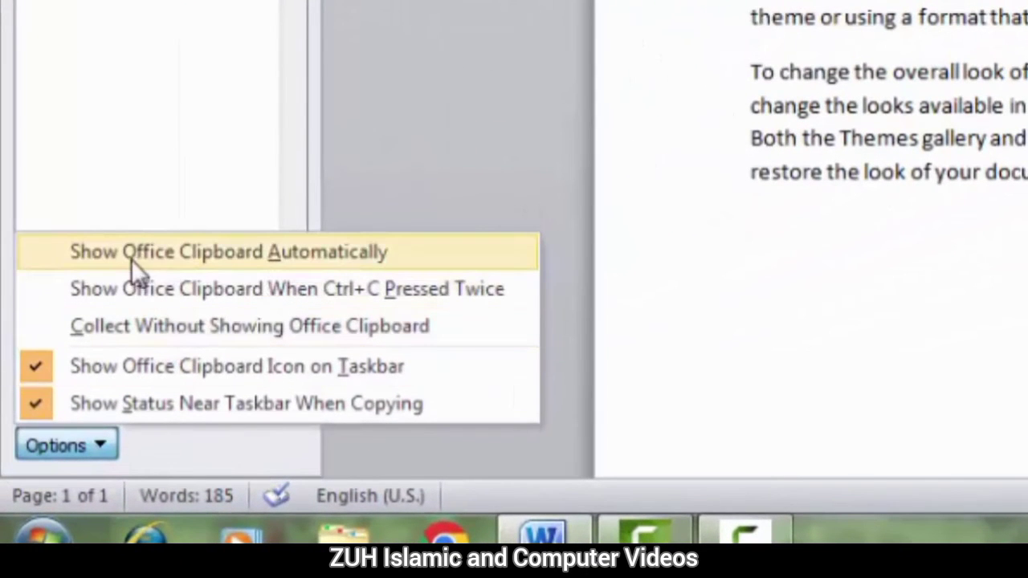
click(281, 255)
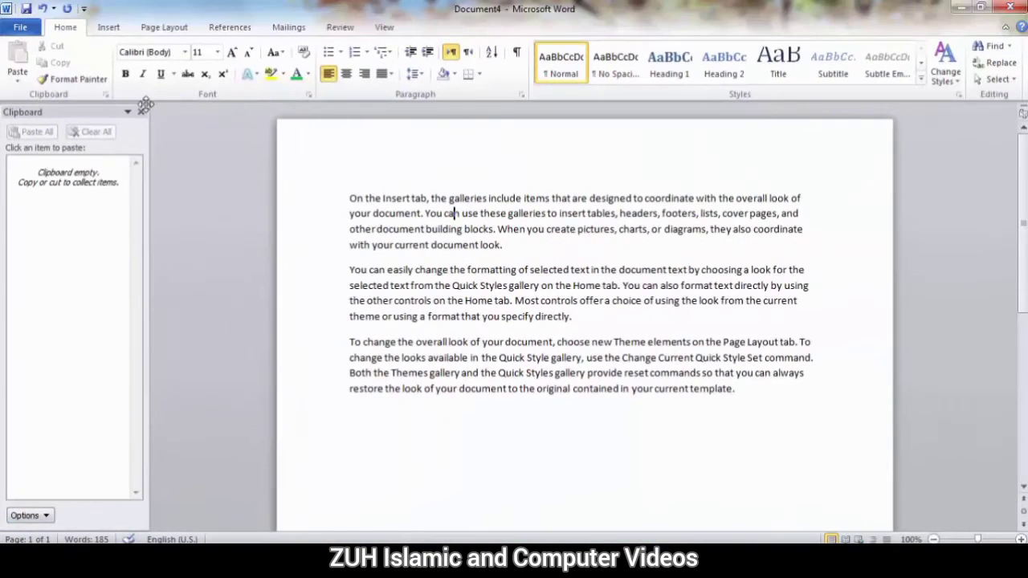
click(143, 111)
Copy "tab, the galleries" through "You can use these" in the first paragraph, and copy "specify directly" through "Quick Style gallery, use".
drag(336, 198, 432, 214)
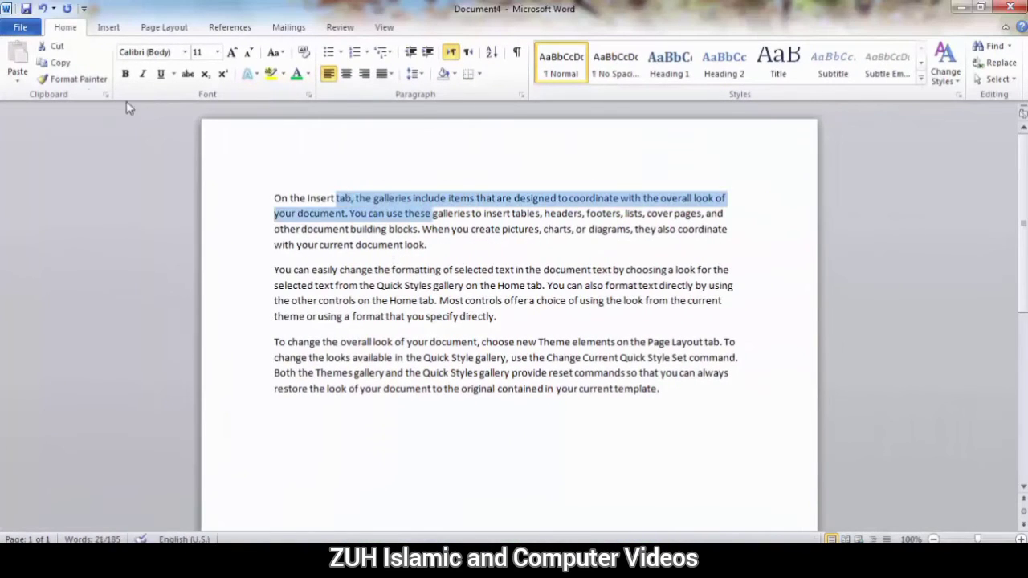
click(62, 64)
click(426, 245)
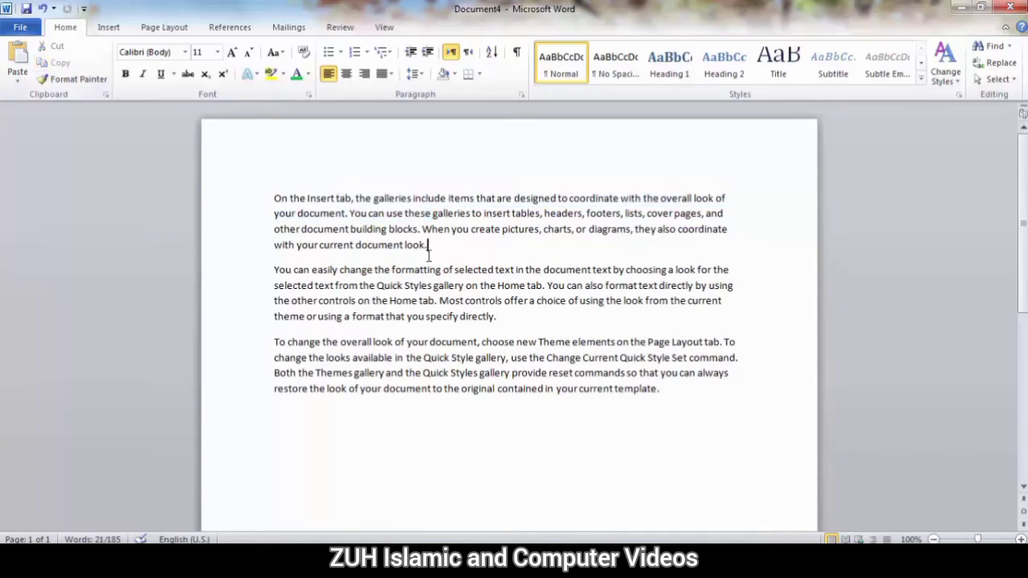
drag(530, 357, 426, 317)
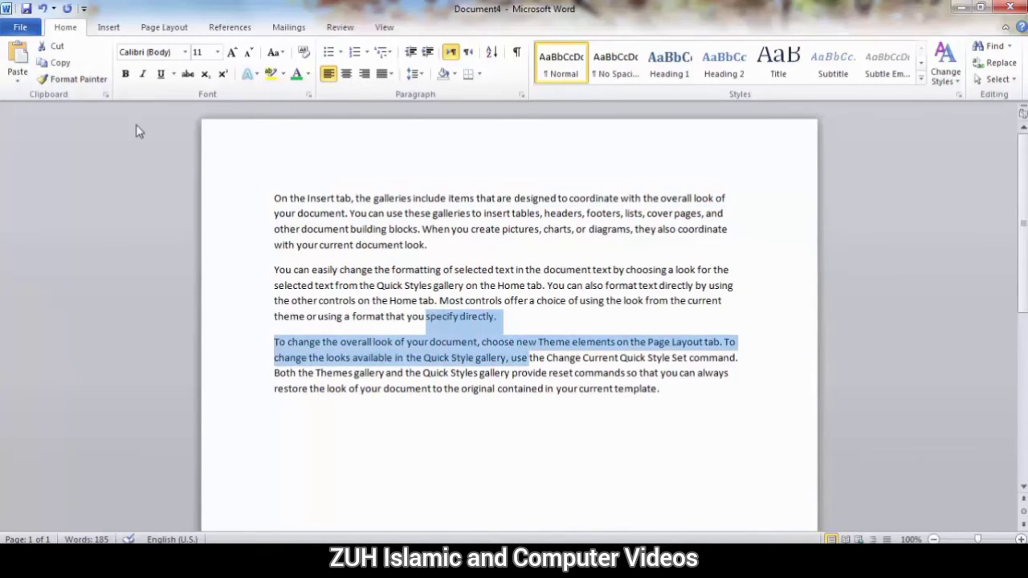
click(61, 64)
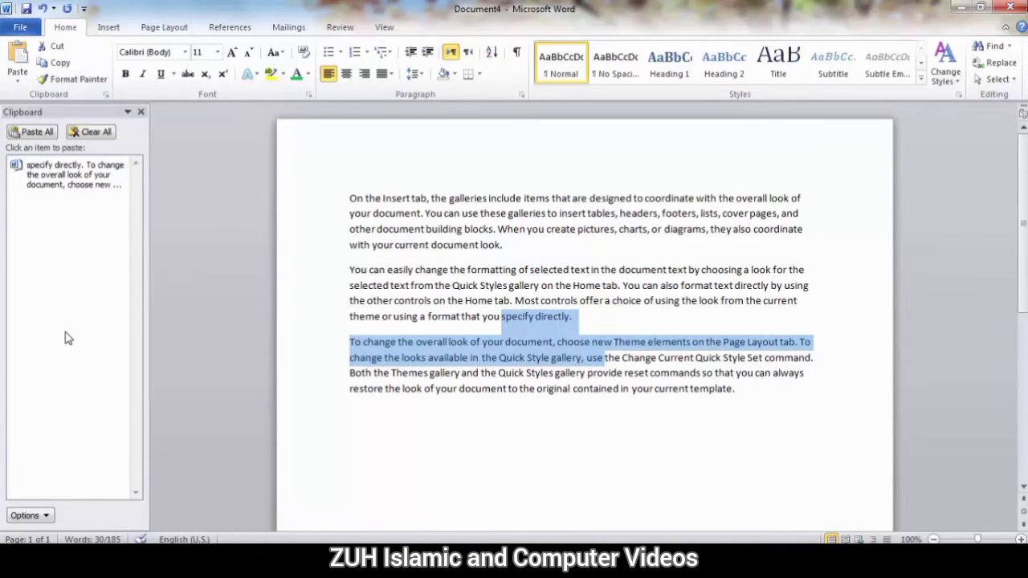
Set the Office Clipboard to show only When Ctrl+C Pressed Twice, clear the collected items and close the pane.
click(30, 514)
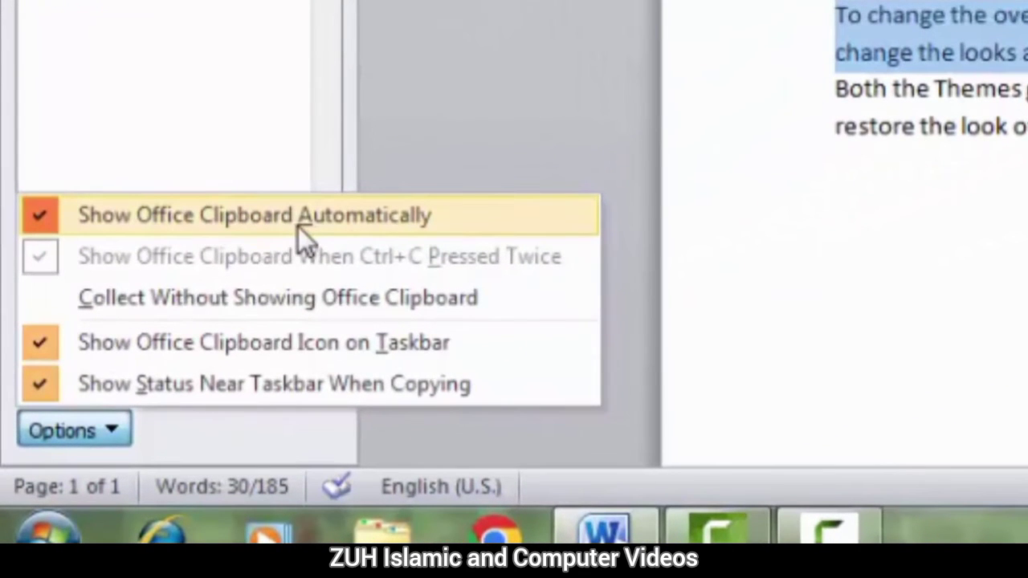
click(92, 227)
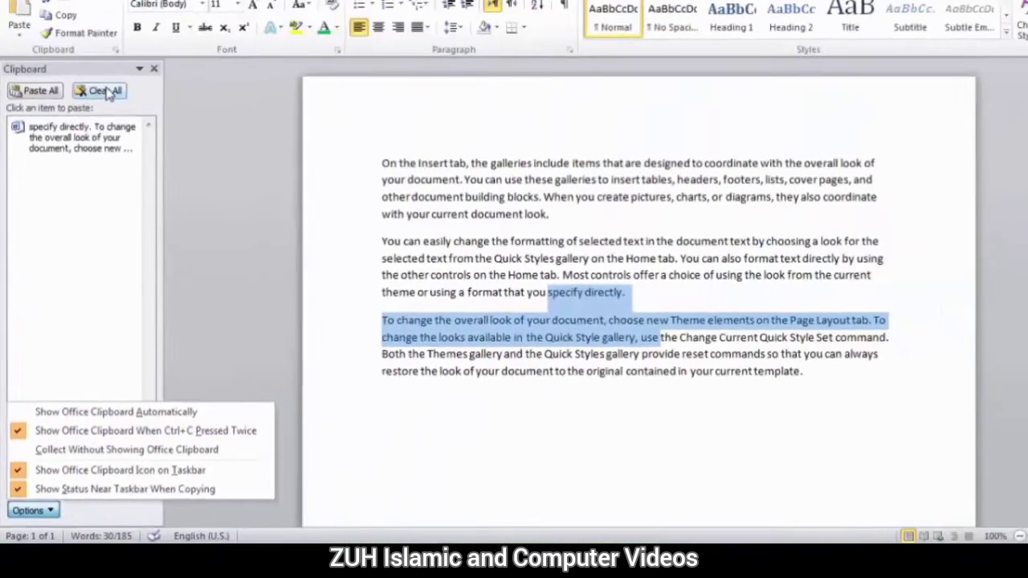
click(97, 133)
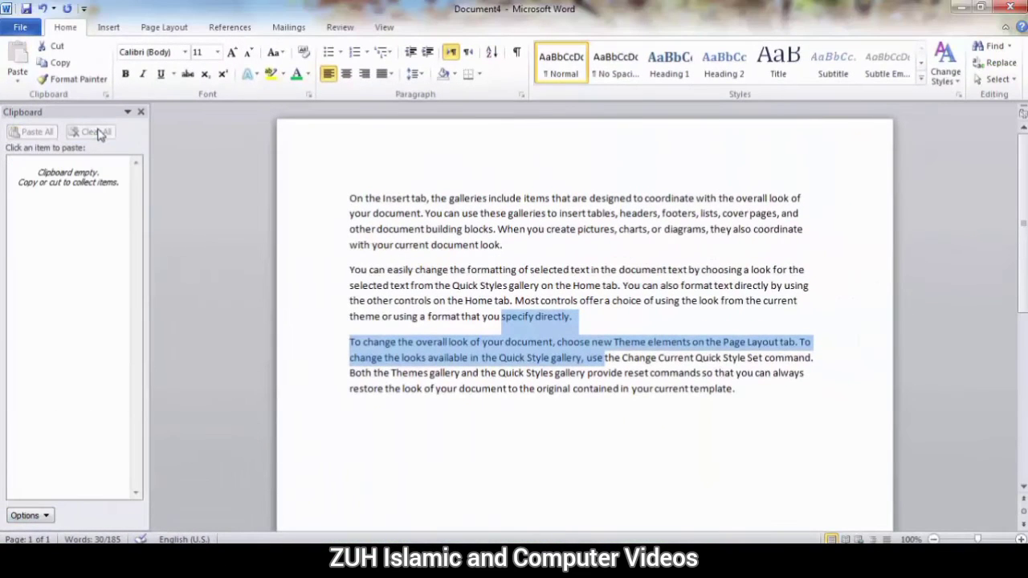
click(141, 112)
Copy "include items" through "these galleries" in the first paragraph twice in a row to bring up the Clipboard pane.
click(387, 270)
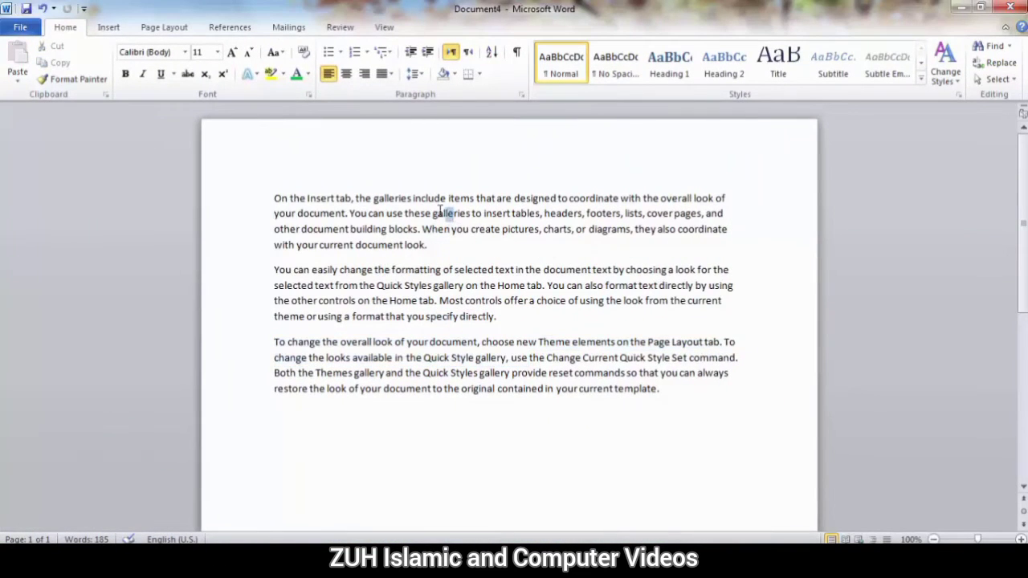
drag(413, 198, 471, 213)
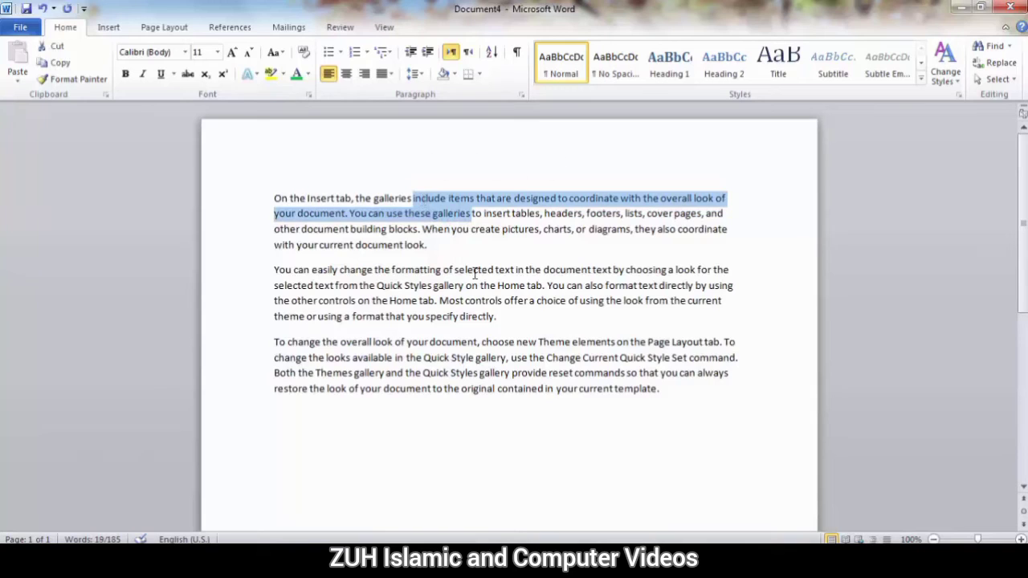
key(ctrl+c)
key(ctrl+c)
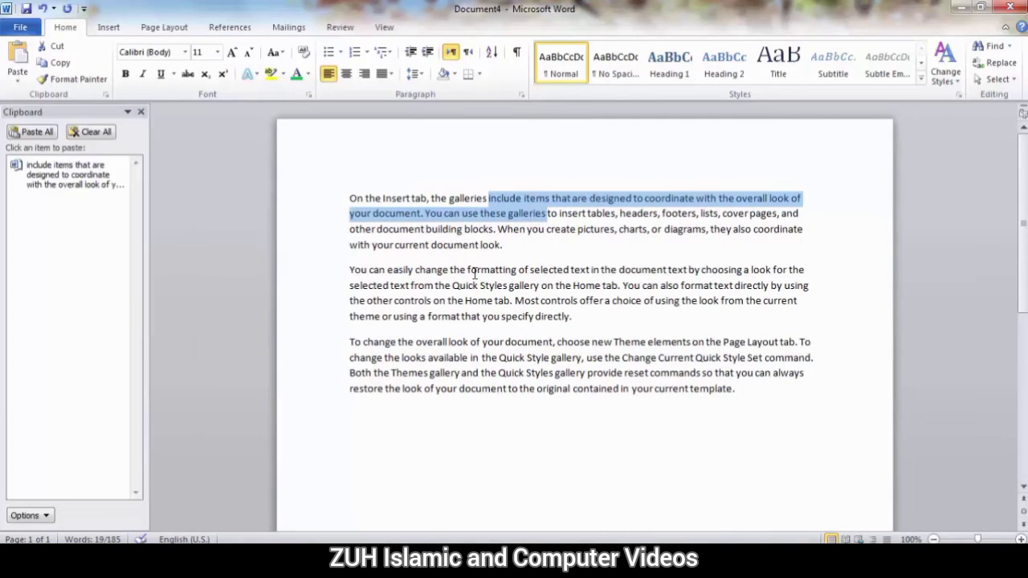
Open the Office Clipboard display options, clear all collected items and close the Clipboard pane.
click(44, 517)
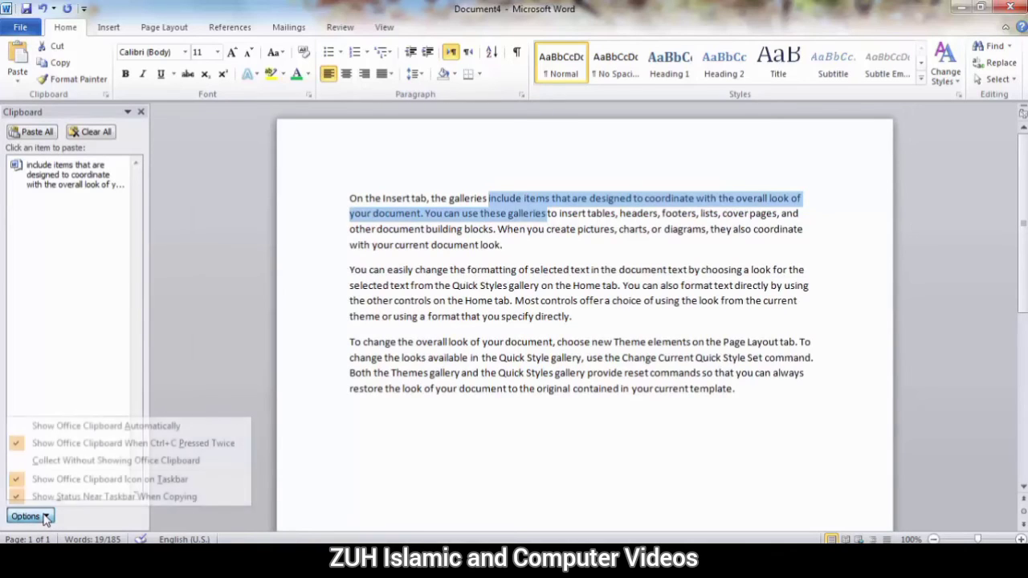
click(81, 446)
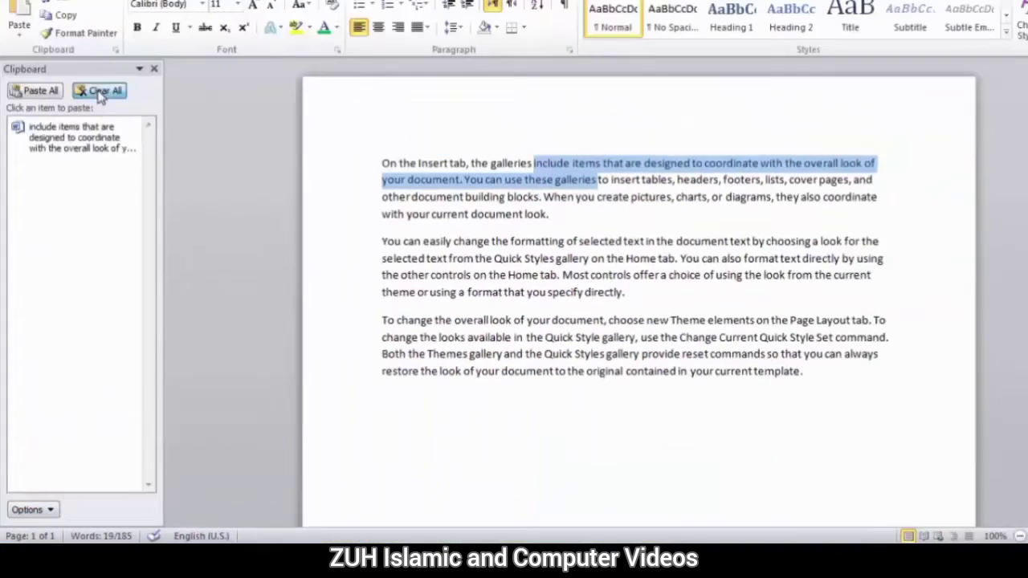
click(98, 93)
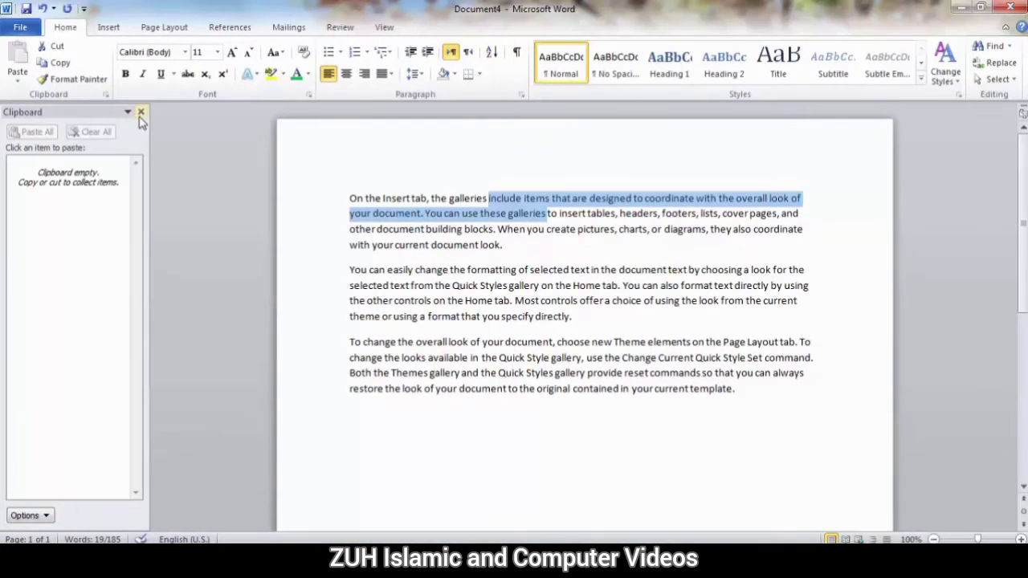
click(140, 113)
Copy "items that are designed" through "these galleries to", and "building blocks" through "Quick Styles gallery", with the Clipboard pane closed.
click(404, 283)
drag(354, 198, 274, 198)
click(465, 246)
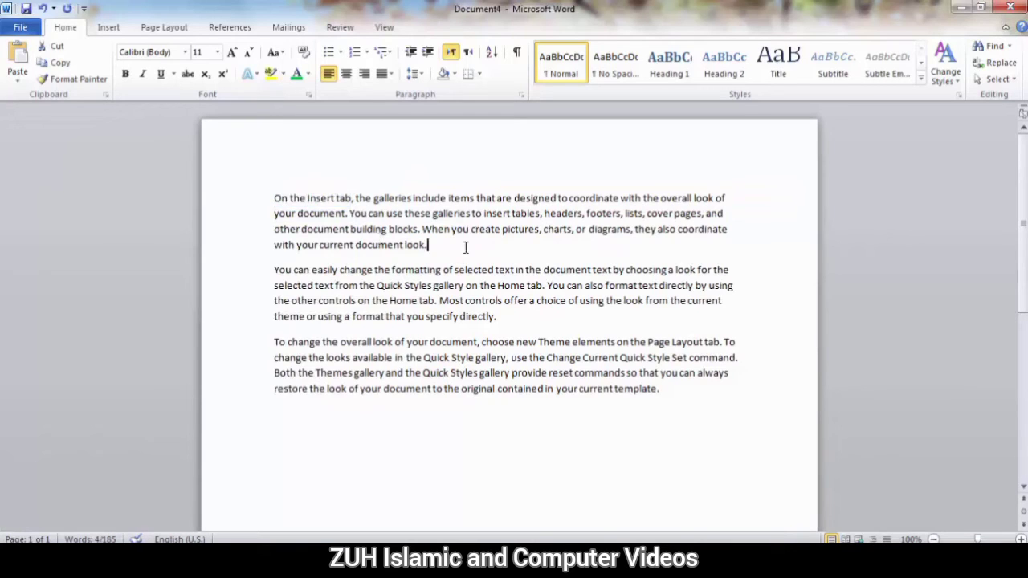
drag(483, 213, 458, 202)
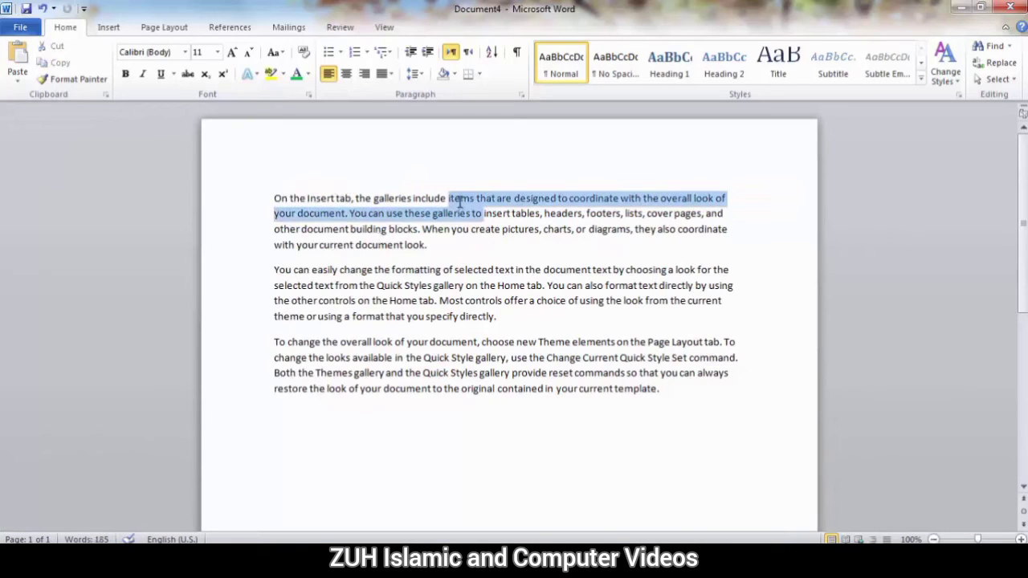
shift+click(458, 232)
drag(464, 282, 381, 231)
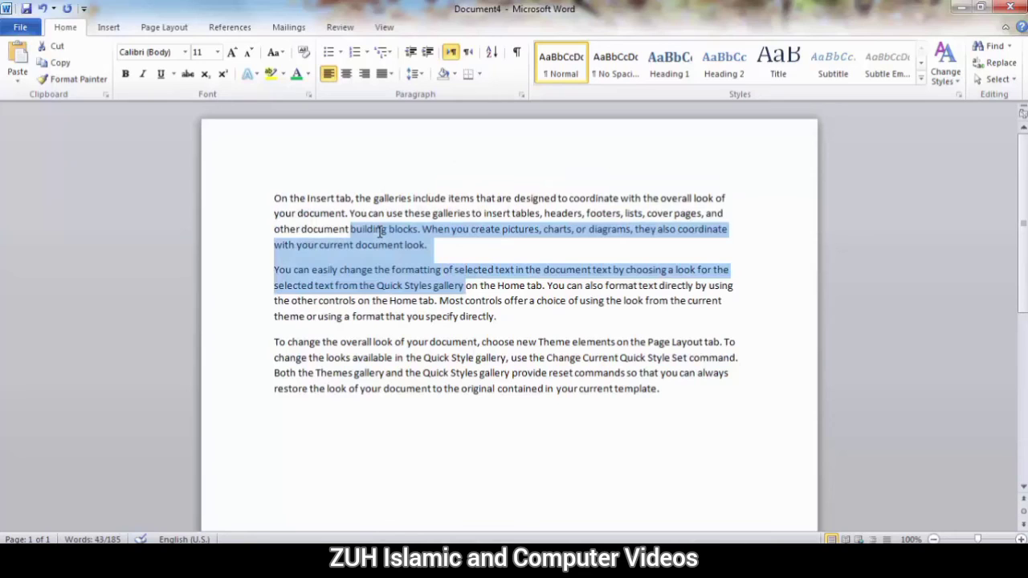
Copy "current document look" through "a format that you specify" and open the Clipboard pane.
drag(459, 316, 351, 243)
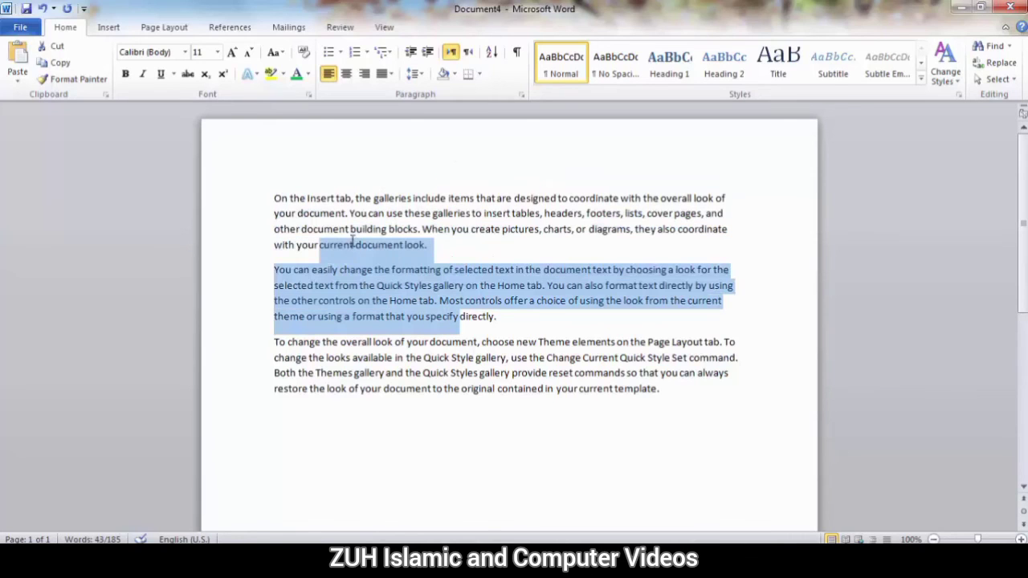
drag(474, 357, 350, 267)
click(424, 317)
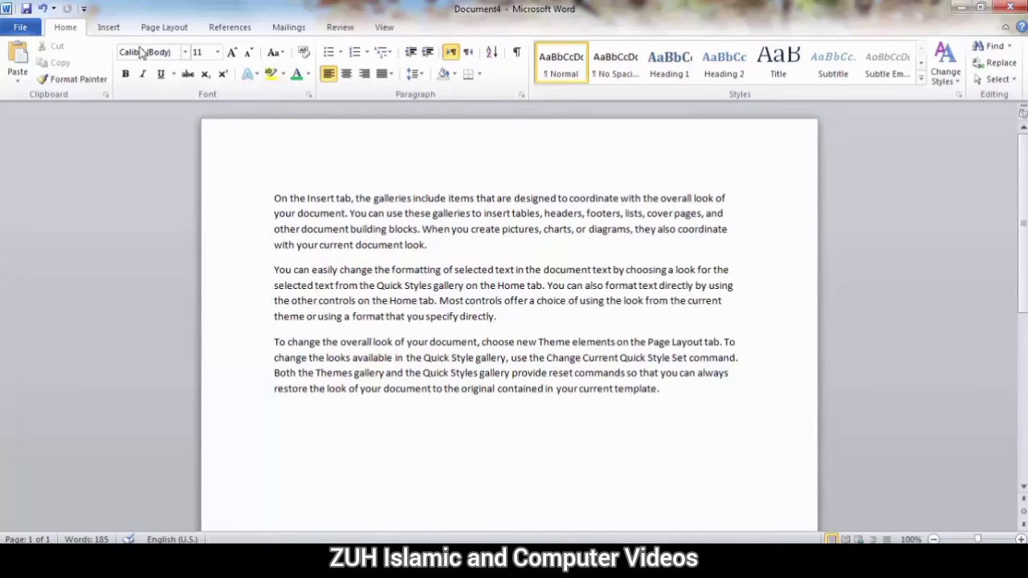
click(106, 94)
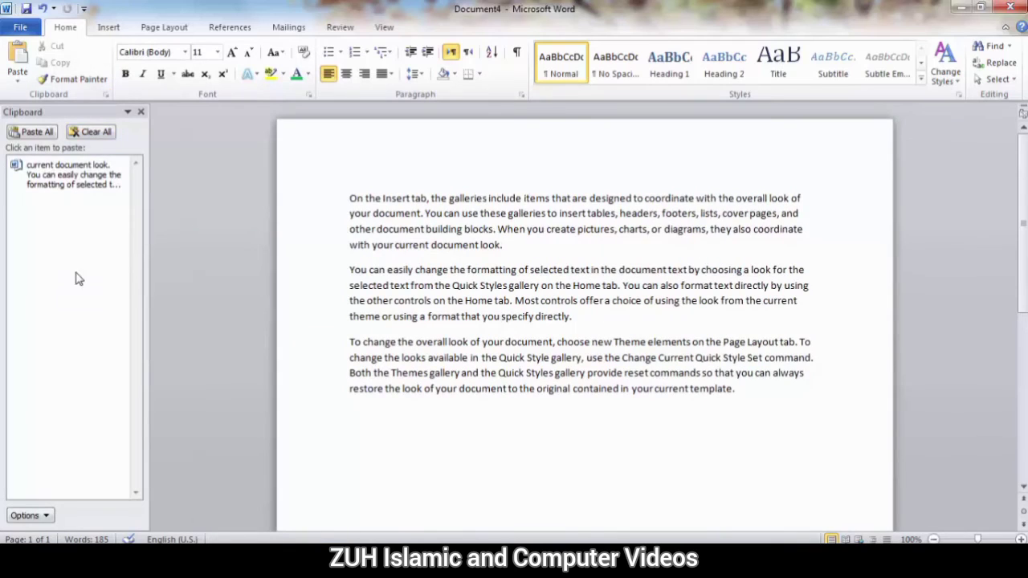
Copy "Insert tab" through "your document", and "blocks. When you create" through "document look" in the first paragraph.
drag(421, 214, 383, 199)
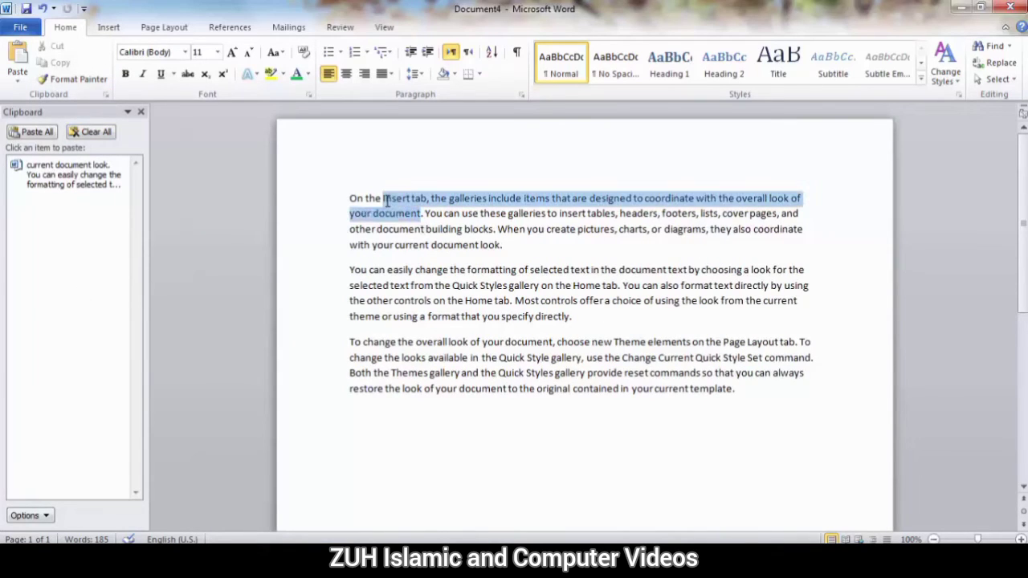
key(ctrl+c)
click(466, 270)
drag(464, 229, 503, 245)
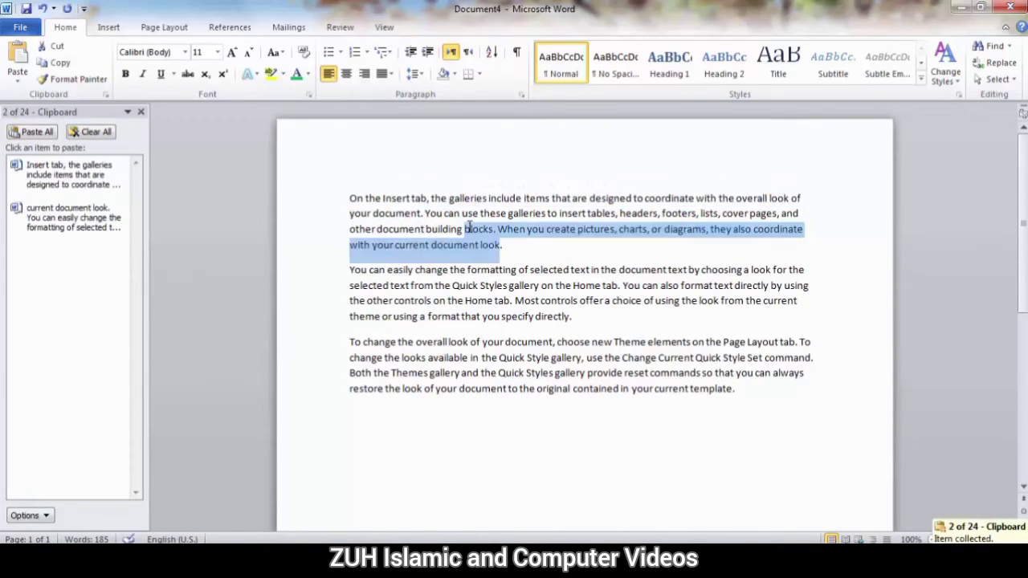
key(ctrl+c)
Copy "formatting of selected text" through "Most" in the second paragraph, and "specify directly" through "Quick Style gallery".
click(500, 270)
drag(540, 300, 509, 272)
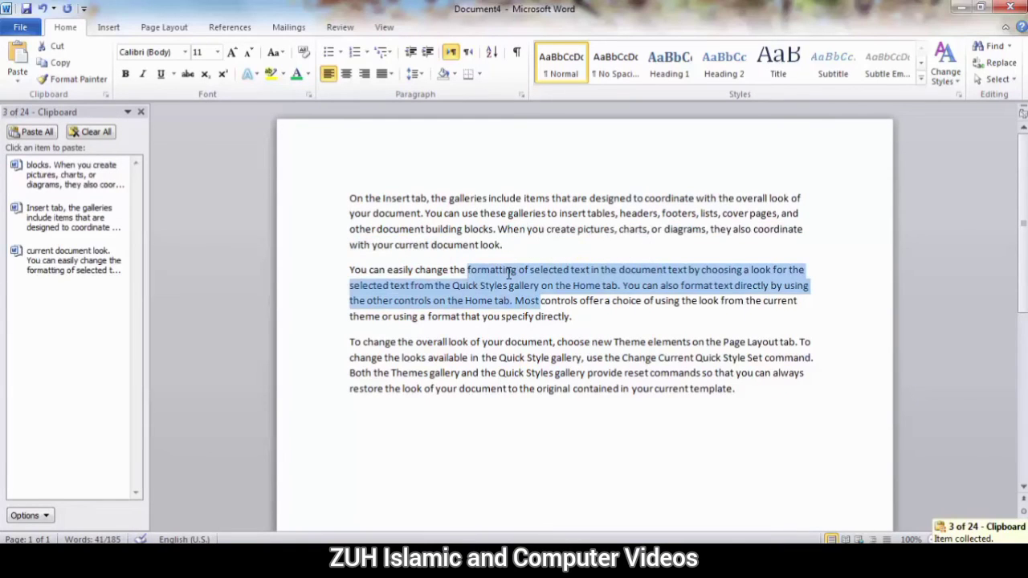
key(ctrl+c)
click(522, 289)
drag(582, 357, 518, 317)
key(ctrl+c)
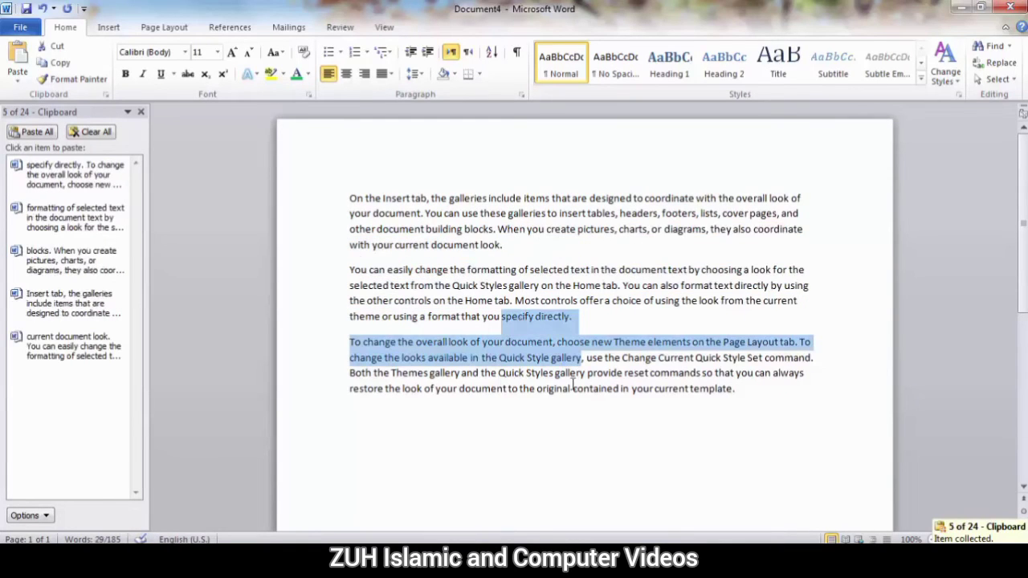
Copy ". Most controls offer" through "original contained in", and "You can easily change" through "Most controls offer".
drag(620, 389, 512, 301)
key(ctrl+c)
click(537, 318)
drag(604, 301, 518, 241)
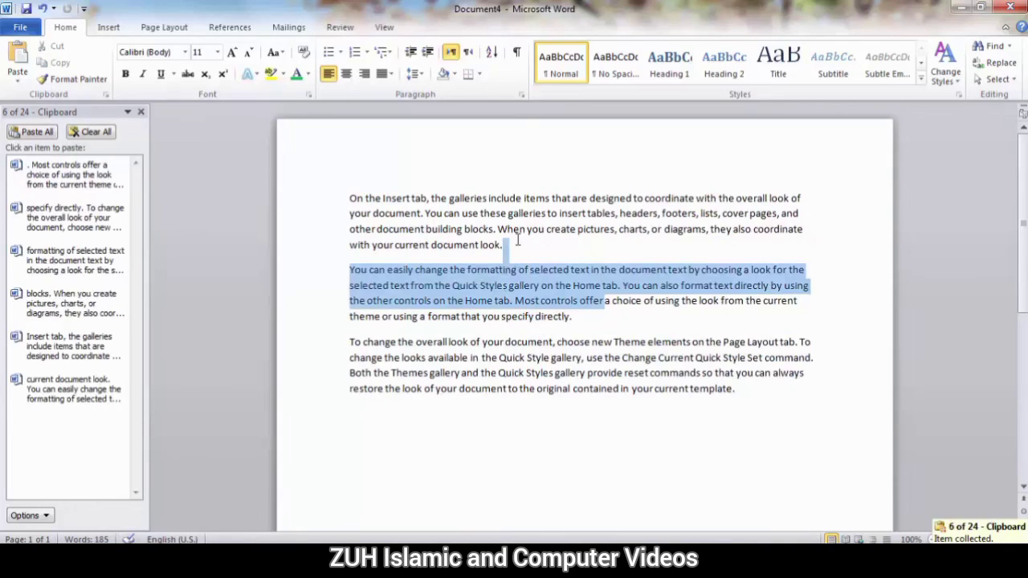
key(ctrl+c)
click(535, 319)
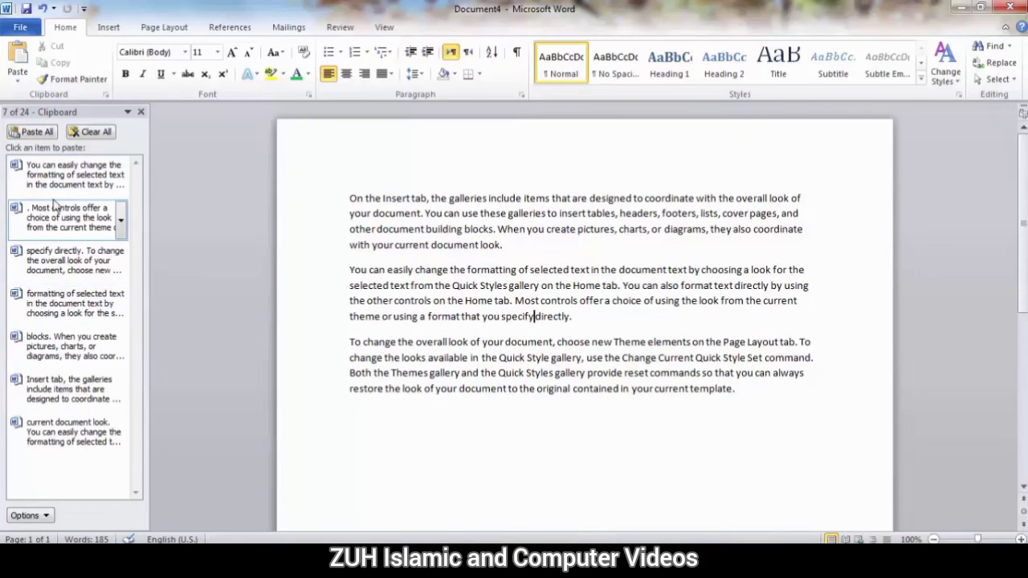
Set the Office Clipboard to Collect Without Showing Office Clipboard, clear all collected items and close the pane.
click(30, 515)
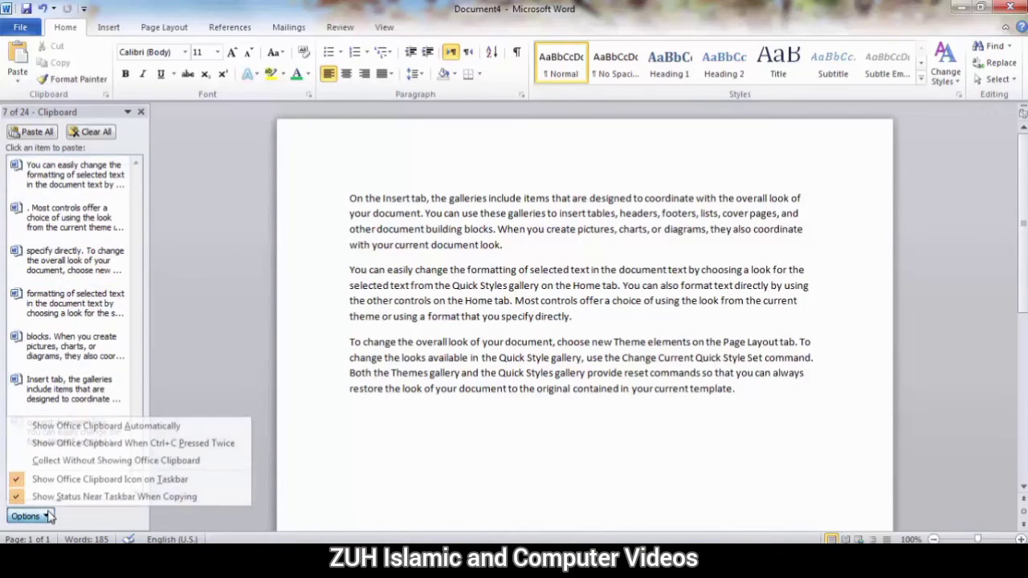
click(82, 466)
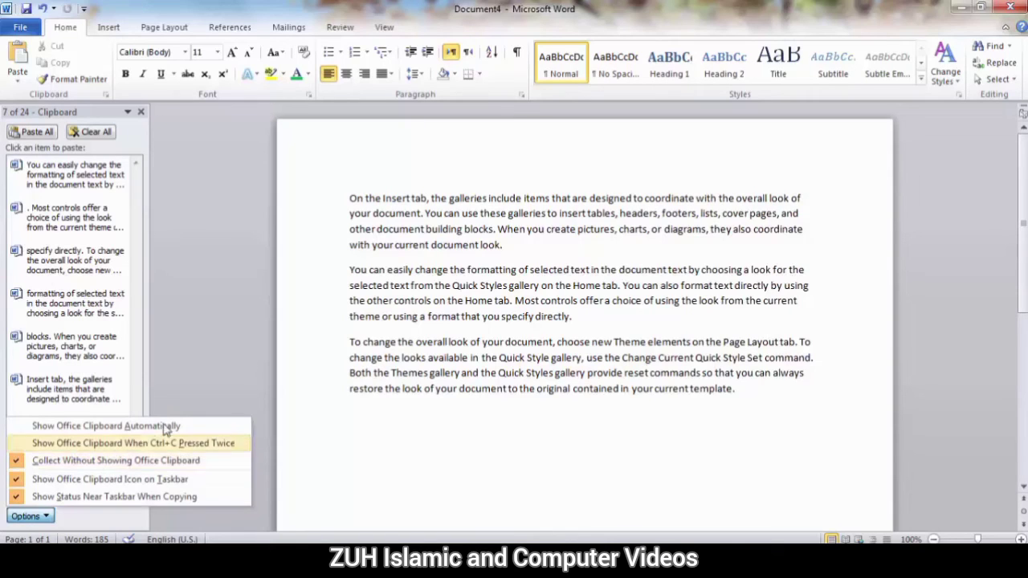
click(110, 130)
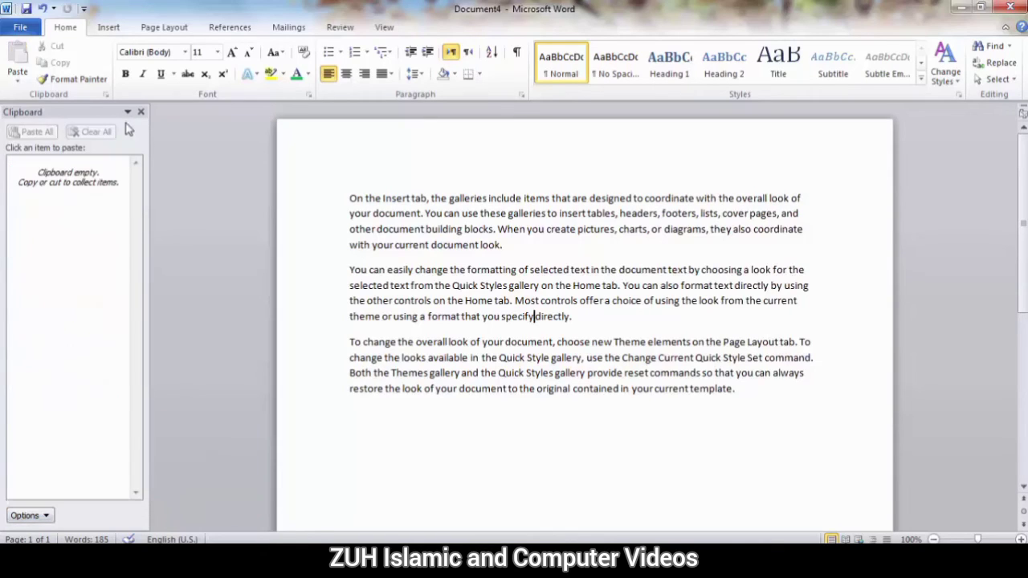
click(141, 111)
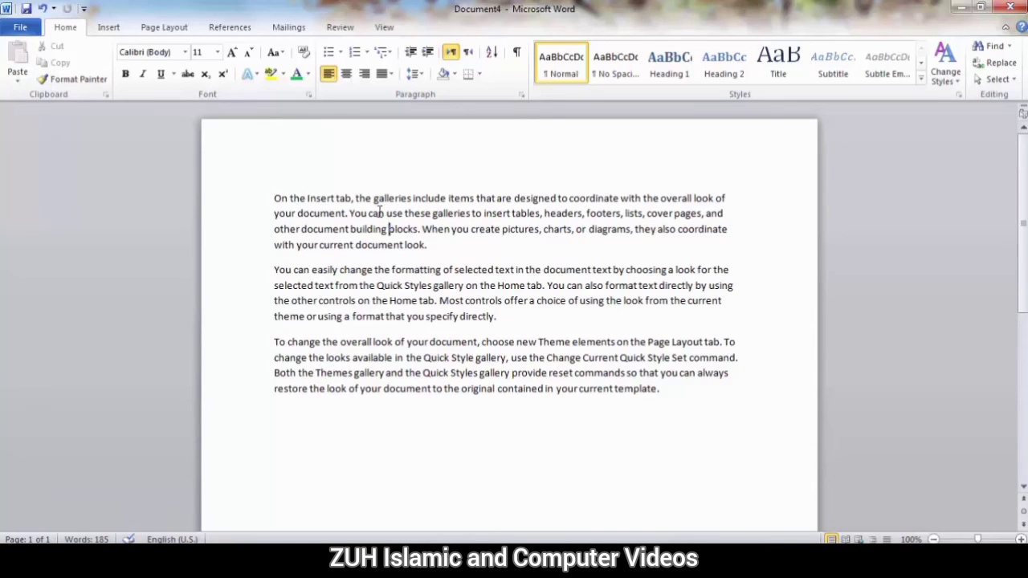
Copy "tab, the galleries" through "You can", and the passage starting at "building blocks. When you" in the first paragraph.
drag(384, 213, 339, 198)
key(ctrl+c)
click(389, 246)
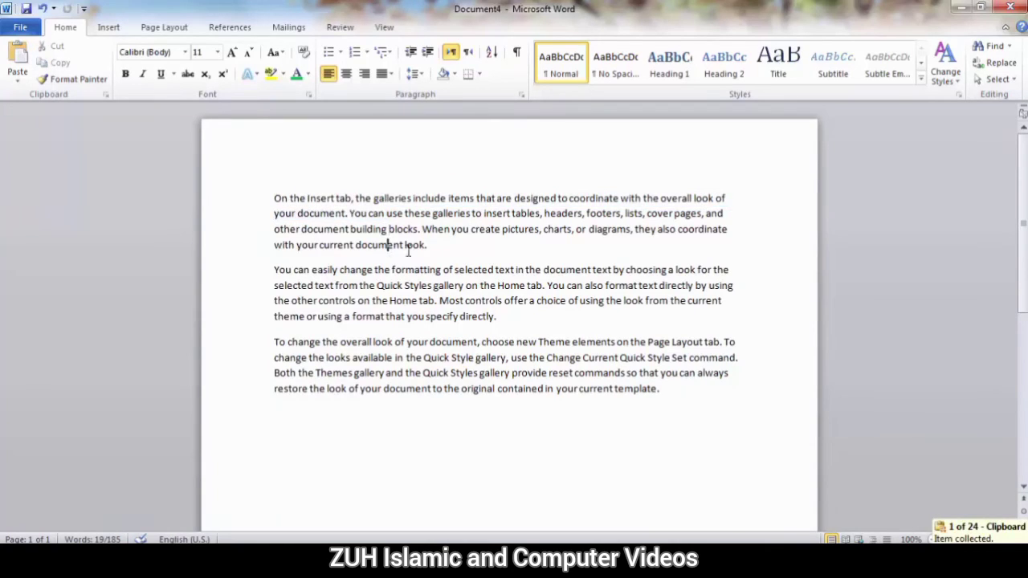
drag(408, 249, 386, 233)
key(ctrl+c)
Copy the second paragraph's passage starting at "Styles gallery on the Home tab", and "specify directly" through "look of your document".
drag(464, 301, 478, 342)
key(ctrl+c)
key(ctrl+c)
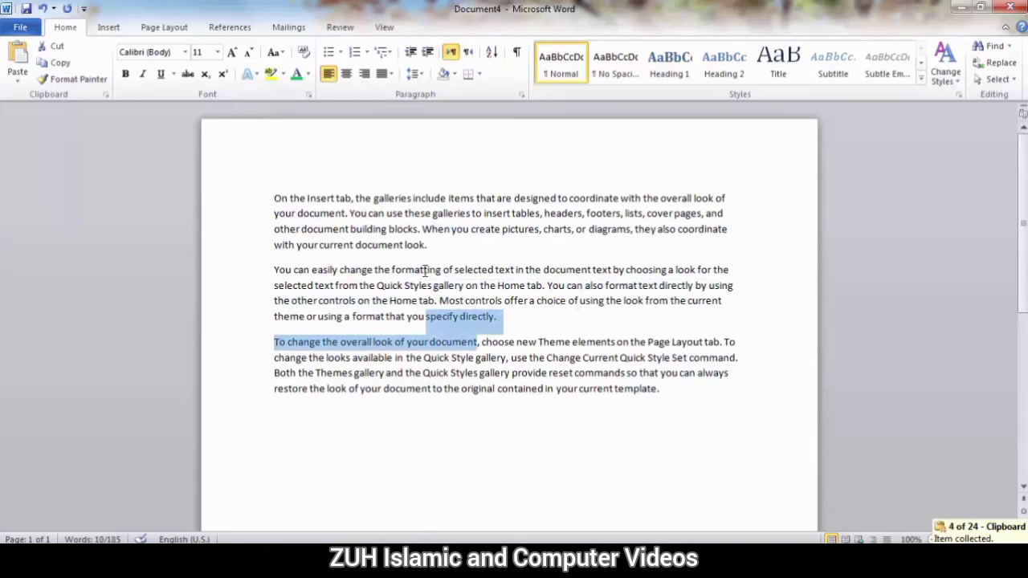
Copy ", the galleries" through "current document look", and "the Insert tab" through "Quick Styles gallery on", and open the Clipboard pane.
drag(426, 246, 352, 196)
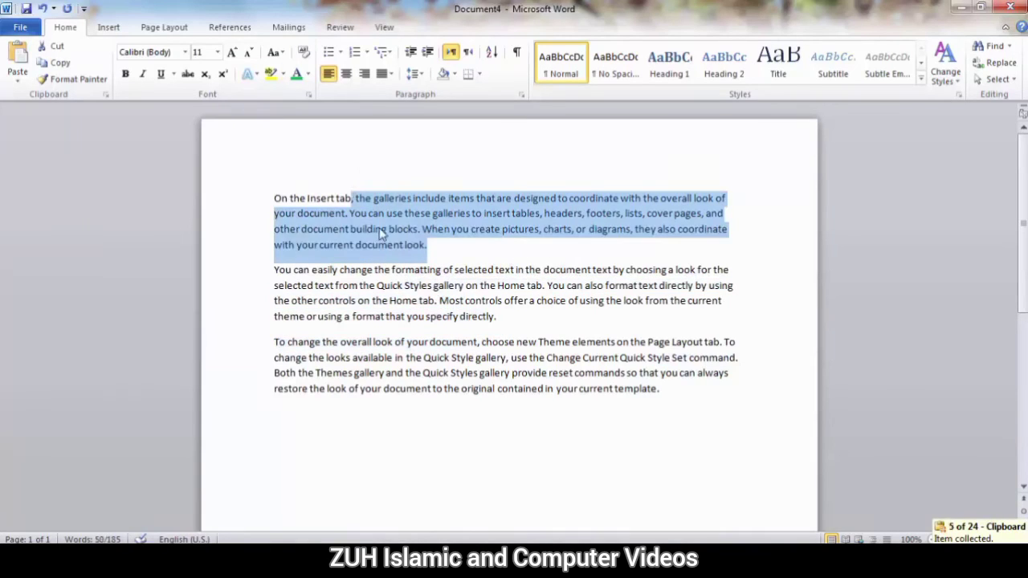
drag(479, 285, 305, 196)
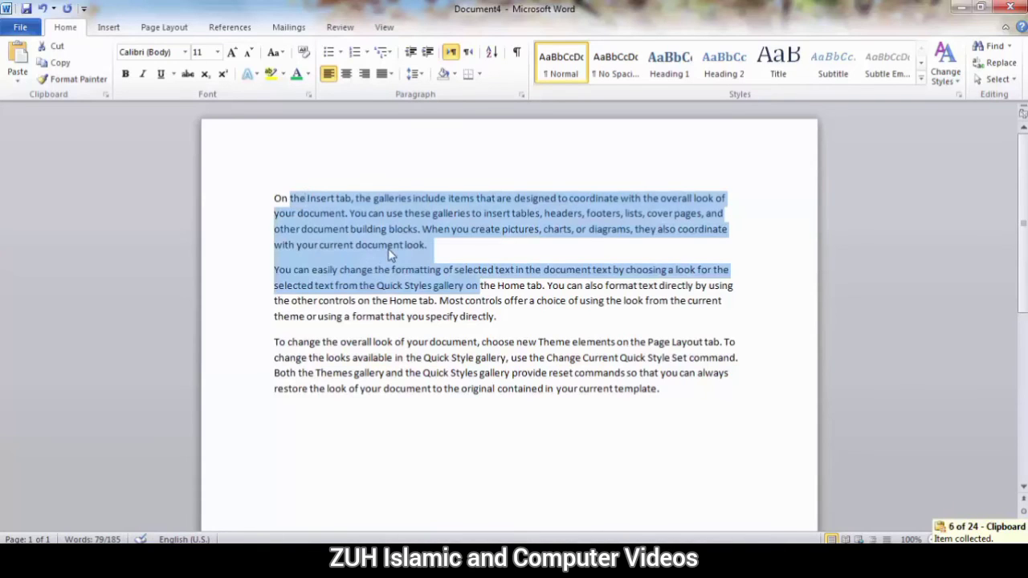
click(389, 246)
click(106, 95)
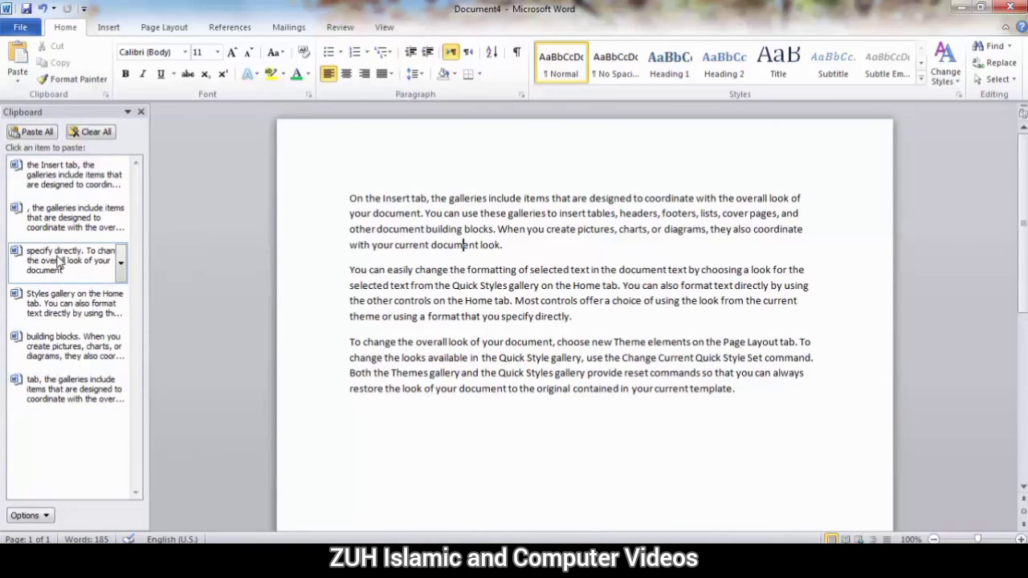
Review the Office Clipboard display options and open the Clipboard from its icon among the hidden notification icons.
click(47, 516)
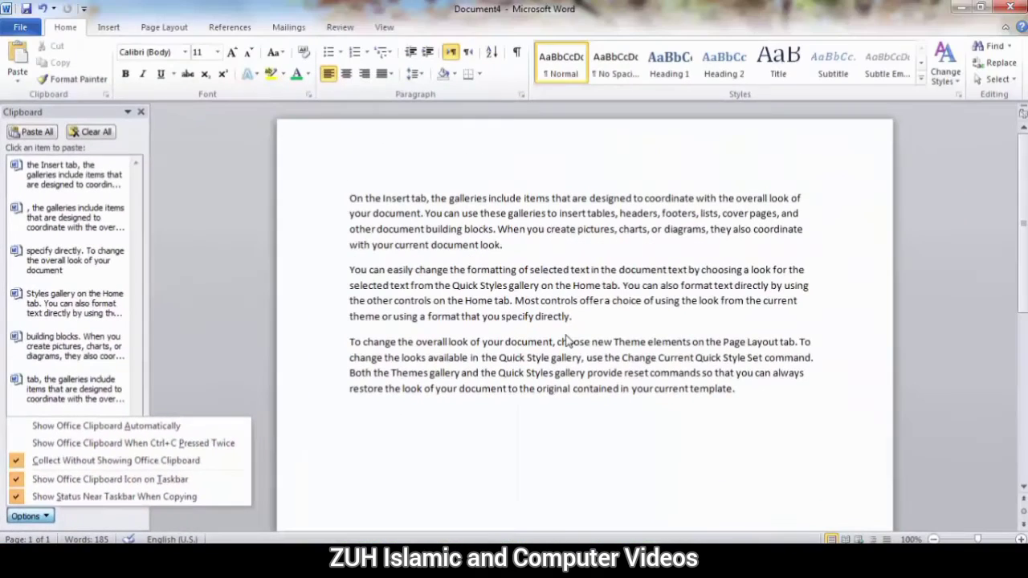
click(606, 345)
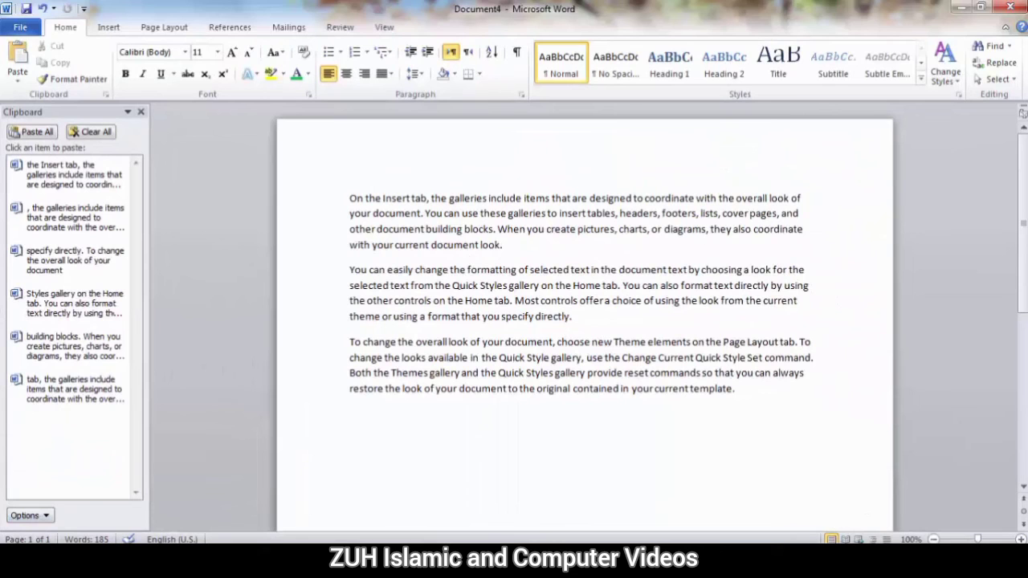
click(880, 558)
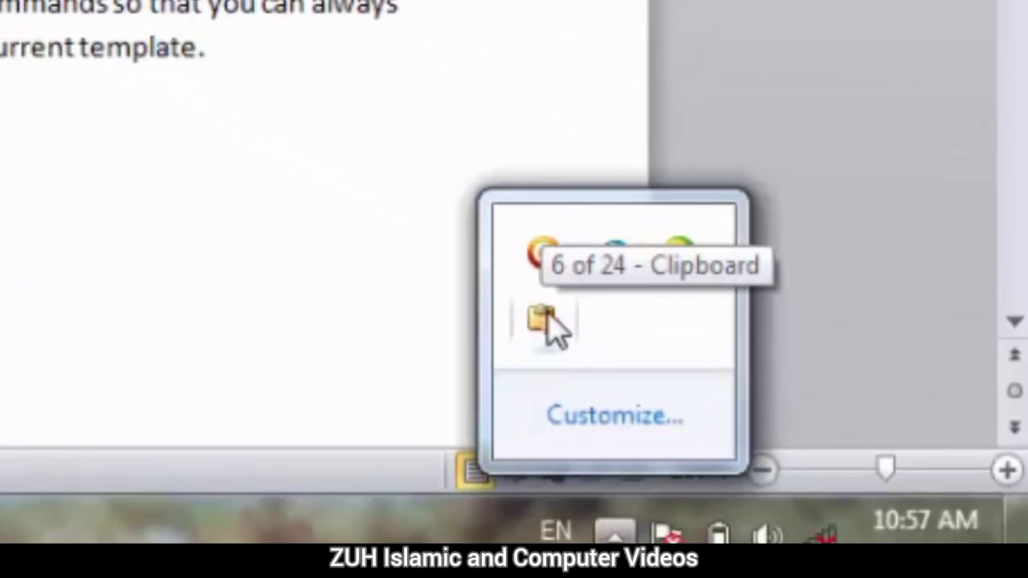
double_click(543, 320)
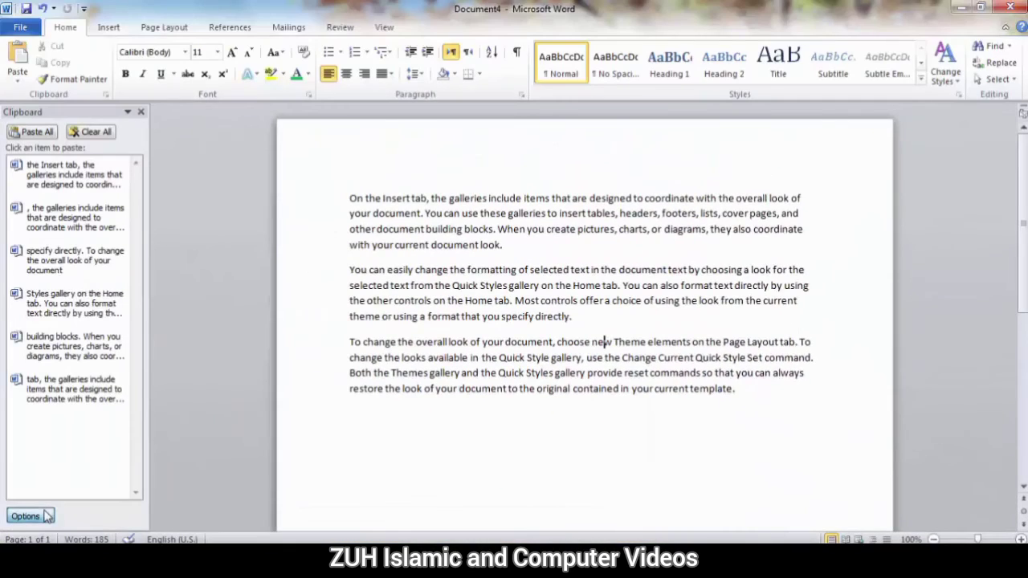
Turn off Show Office Clipboard Icon on Taskbar and check the hidden notification icons.
click(47, 516)
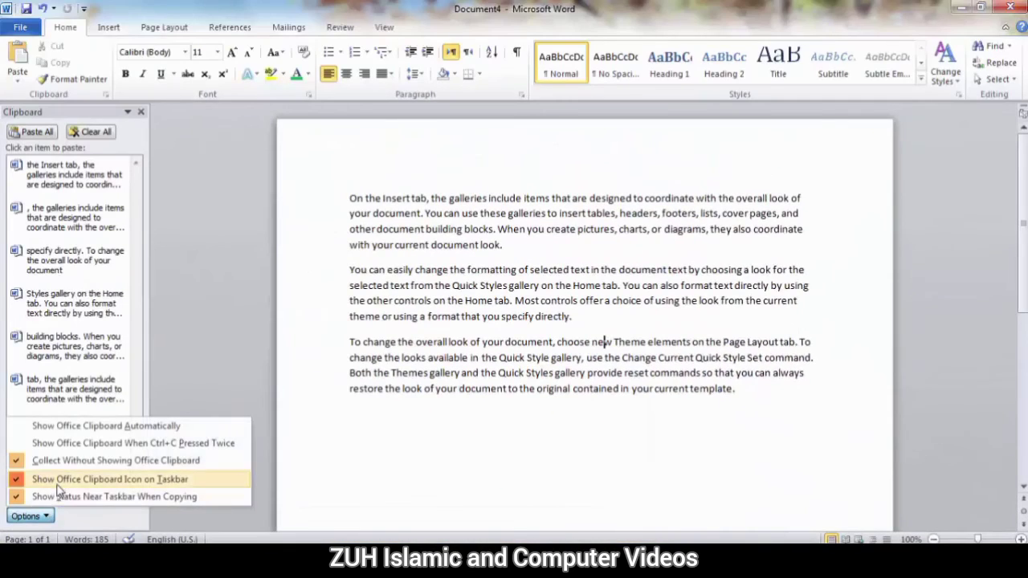
click(656, 342)
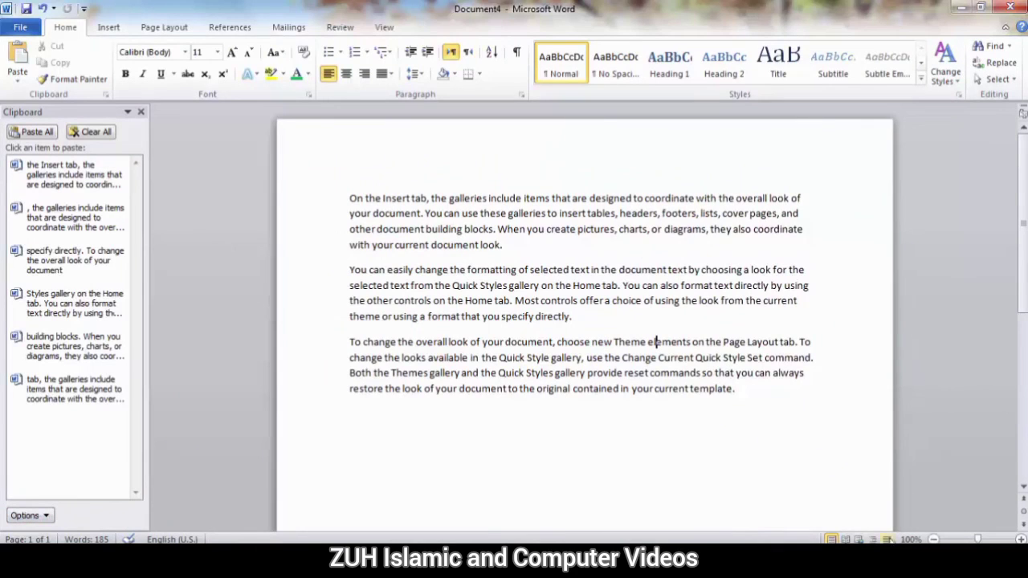
click(881, 556)
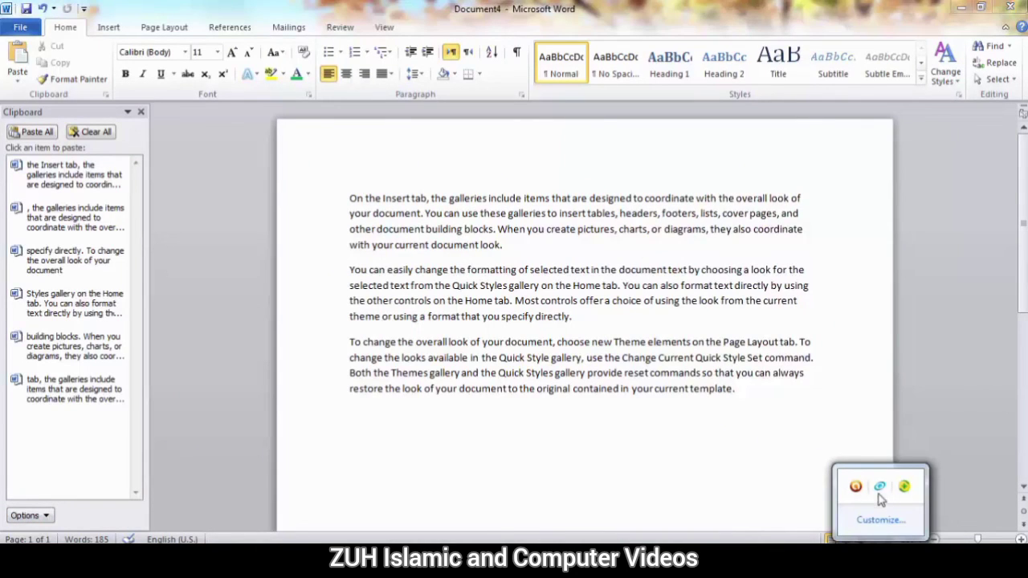
click(629, 342)
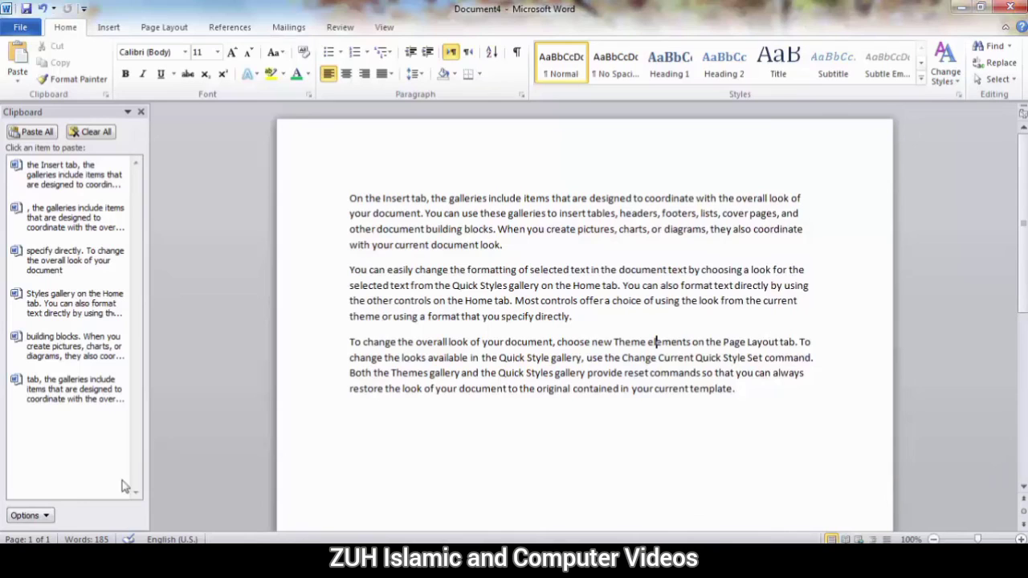
Review the Show Status Near Taskbar When Copying option, clear all collected items and close the Clipboard pane.
click(50, 516)
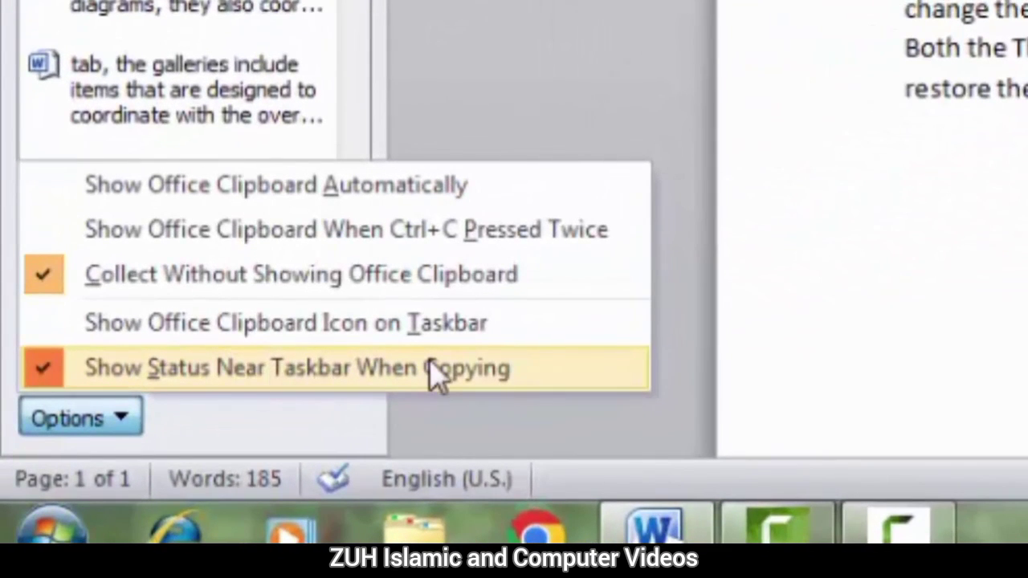
key(Escape)
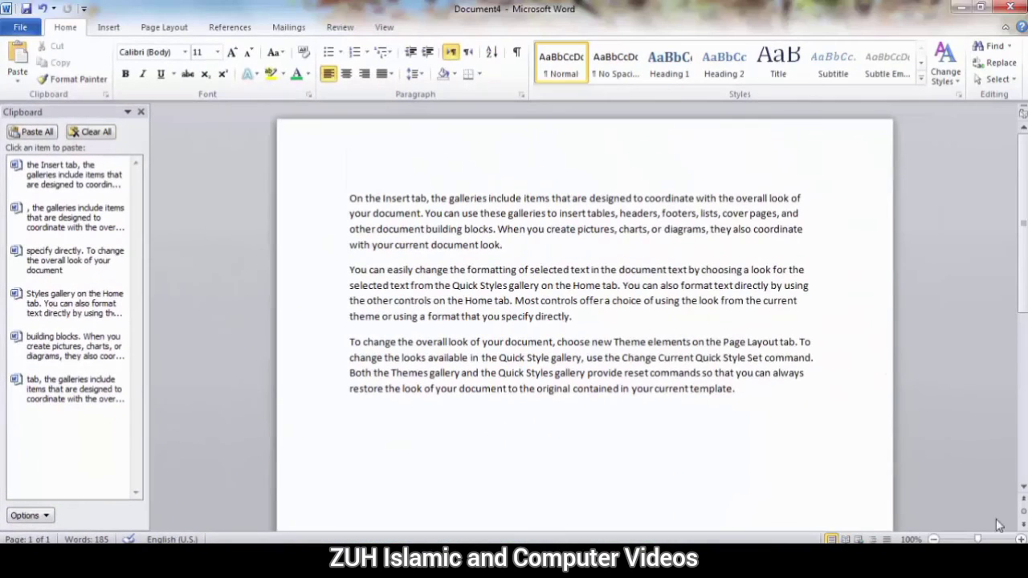
click(114, 130)
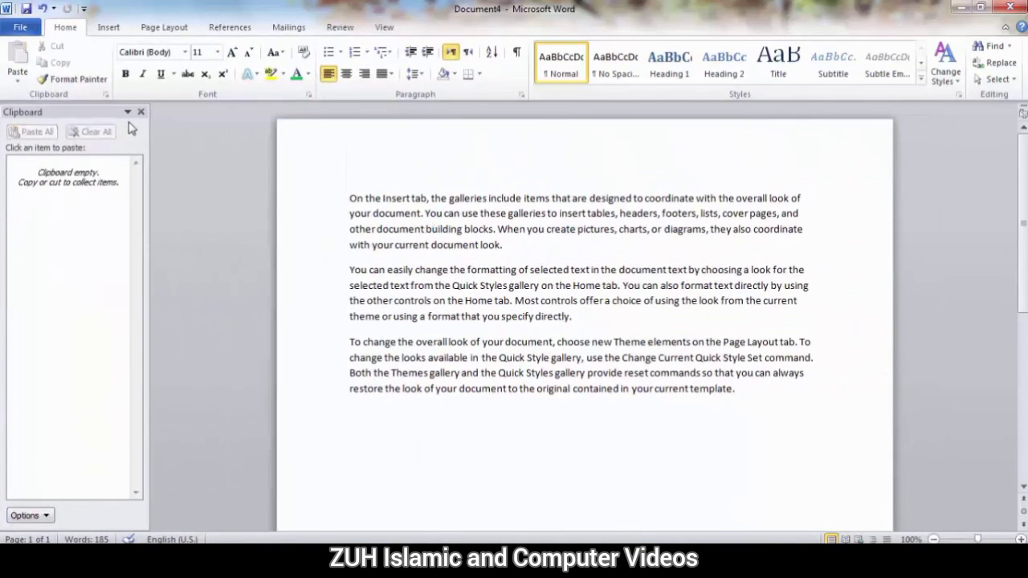
click(141, 113)
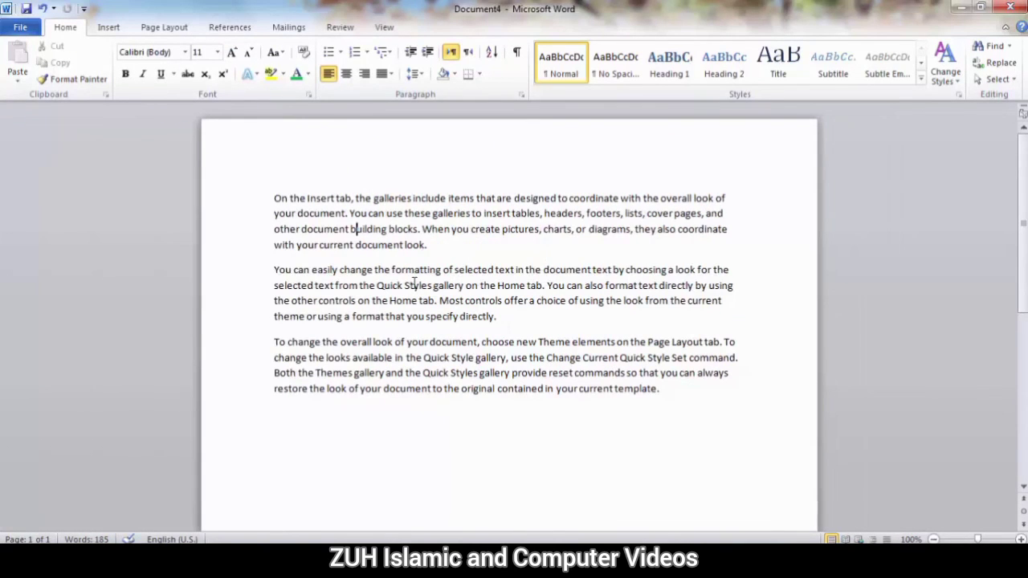
Copy the passages starting at "blocks. When you create", "selected text in the document", "choose new Theme elements" and "document look. You can easily".
drag(444, 244, 391, 229)
key(ctrl+c)
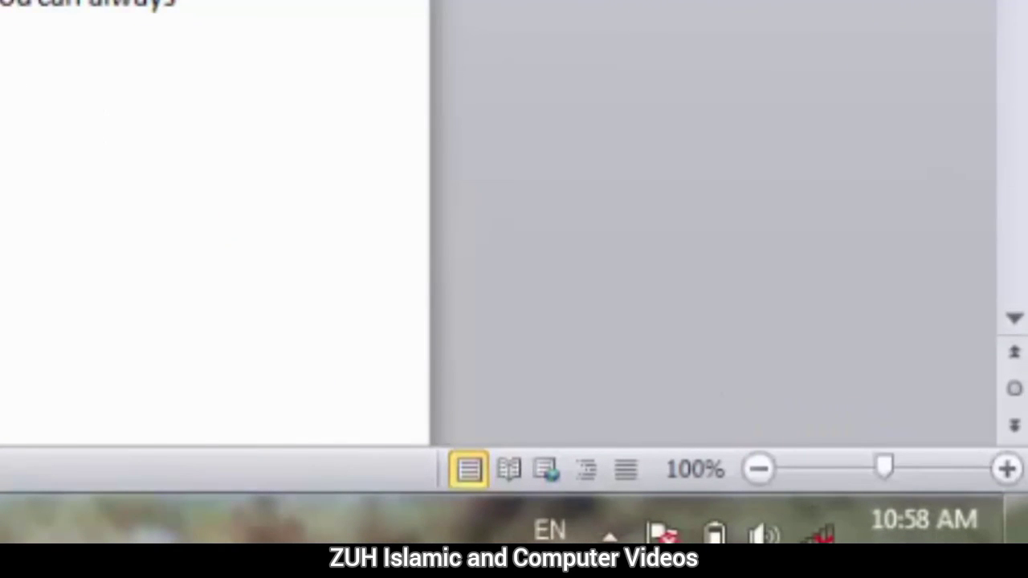
key(ctrl+c)
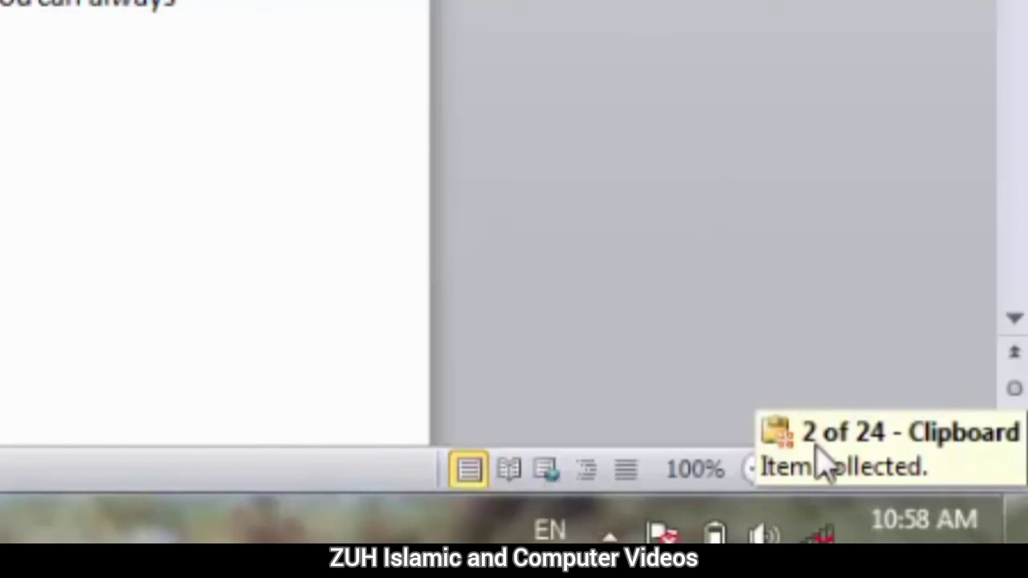
key(ctrl+c)
key(ctrl+c)
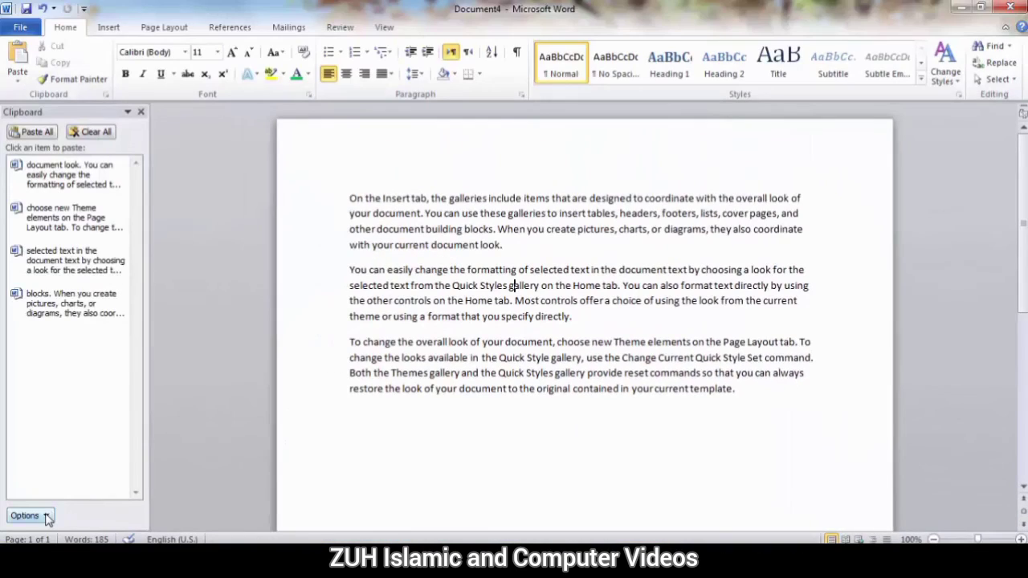
Turn off Collect Without Showing Office Clipboard, turn on Show Office Clipboard Icon on Taskbar, then clear all items and close the pane.
click(44, 517)
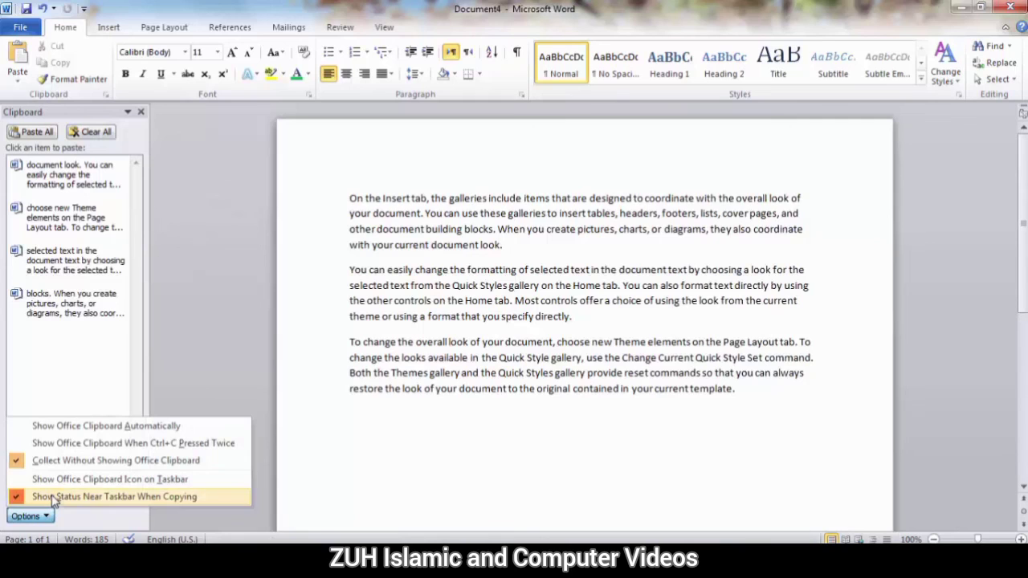
click(44, 461)
click(41, 480)
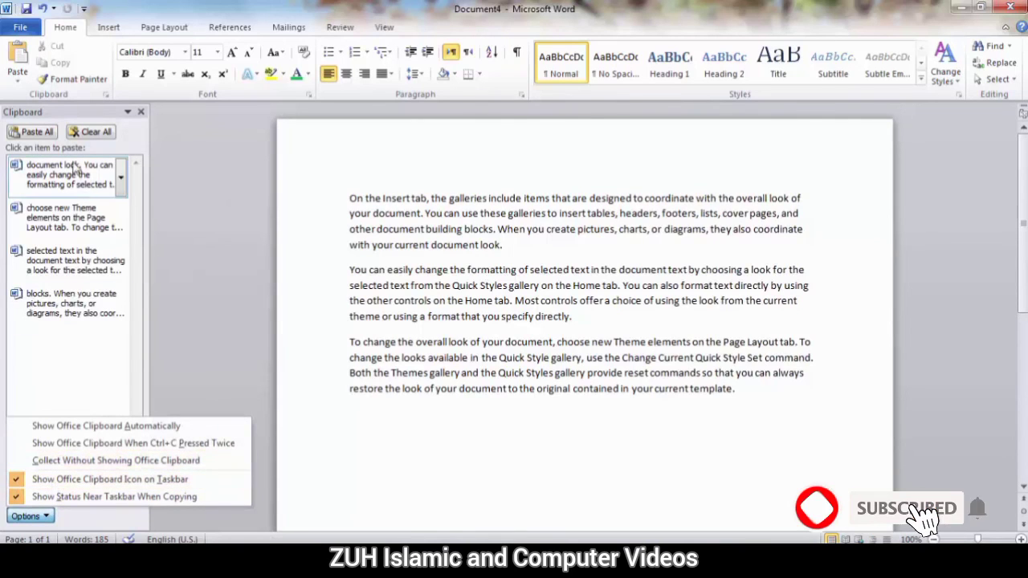
click(90, 132)
click(140, 112)
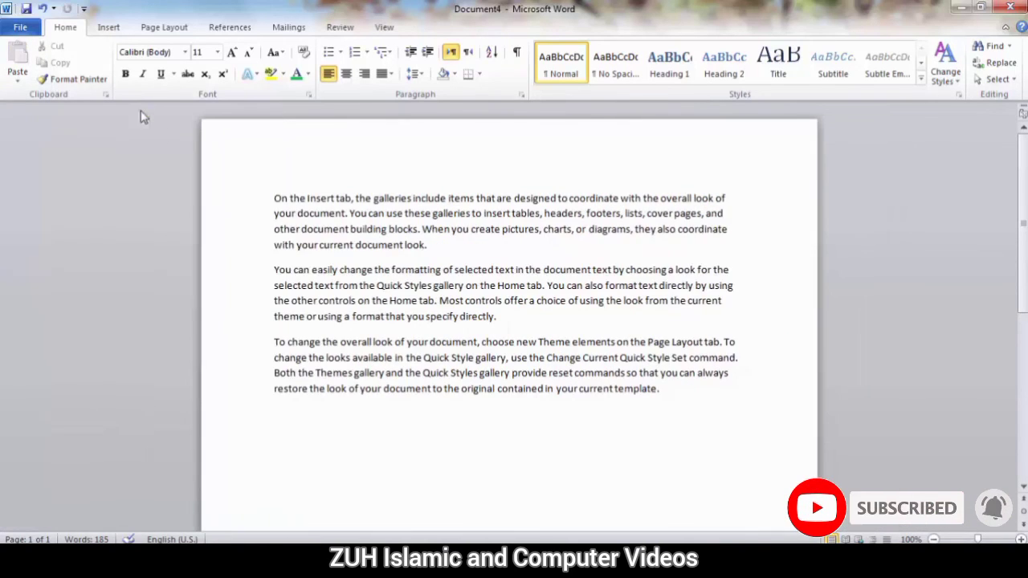